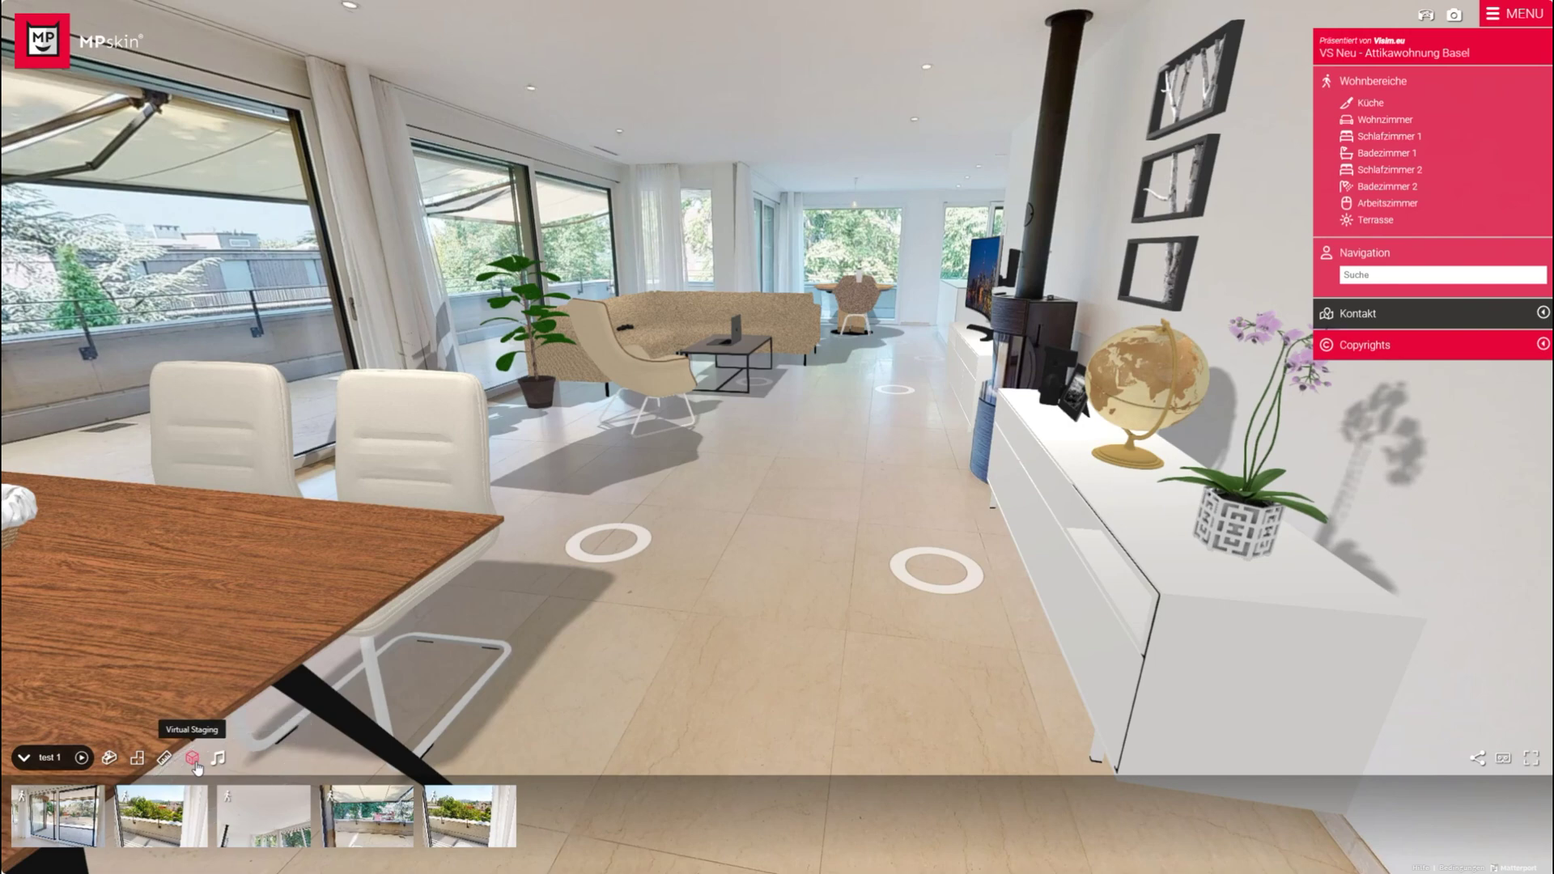
Switch the tour's virtual staging off and back on to compare the empty and furnished room
click(195, 763)
click(195, 762)
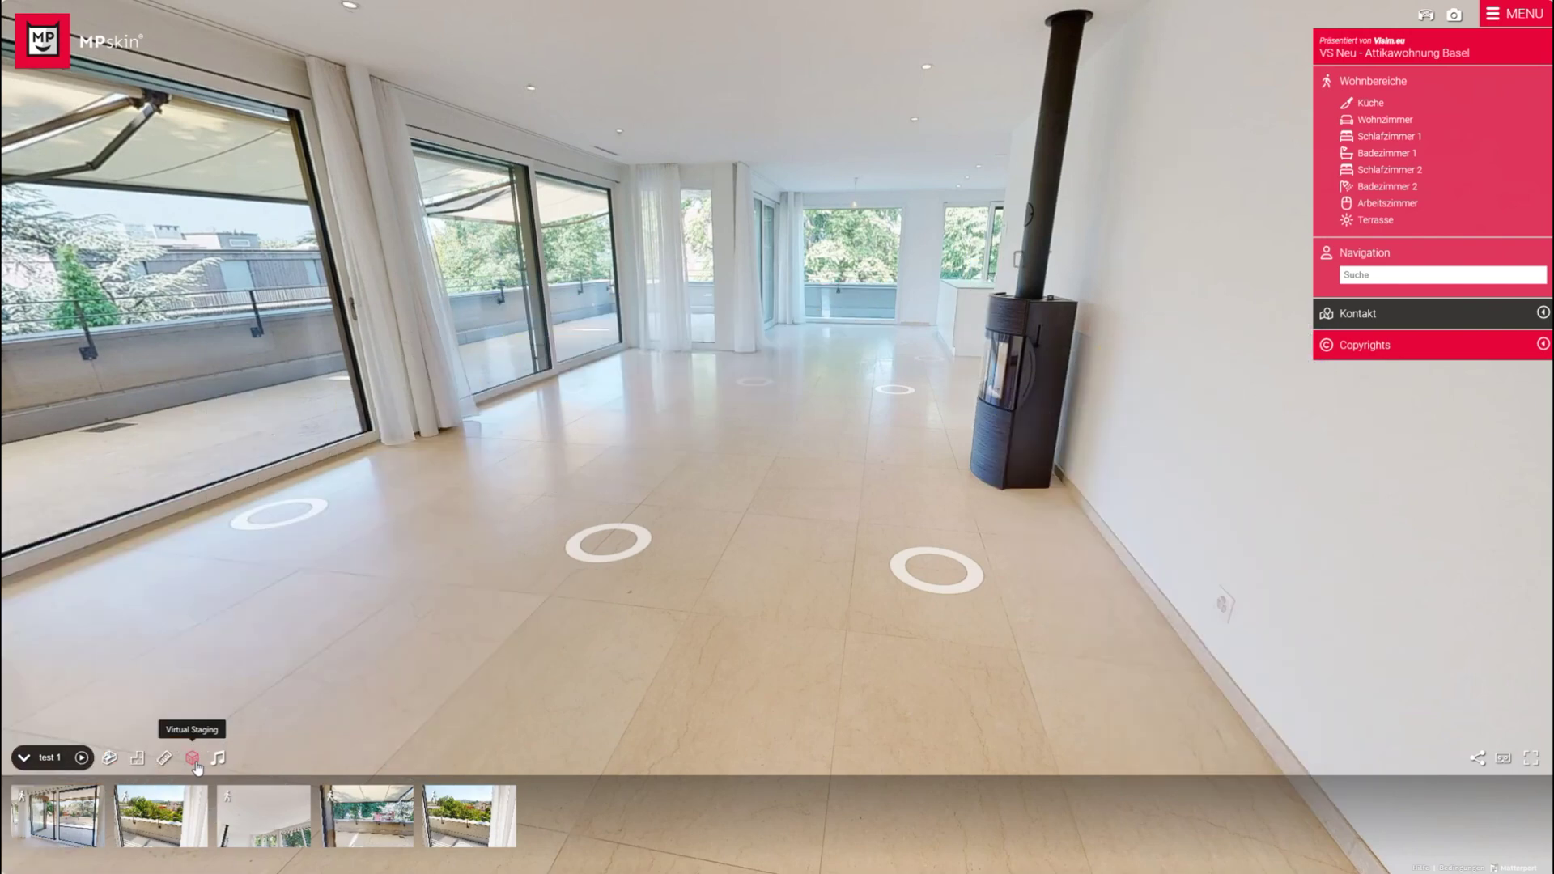
click(195, 762)
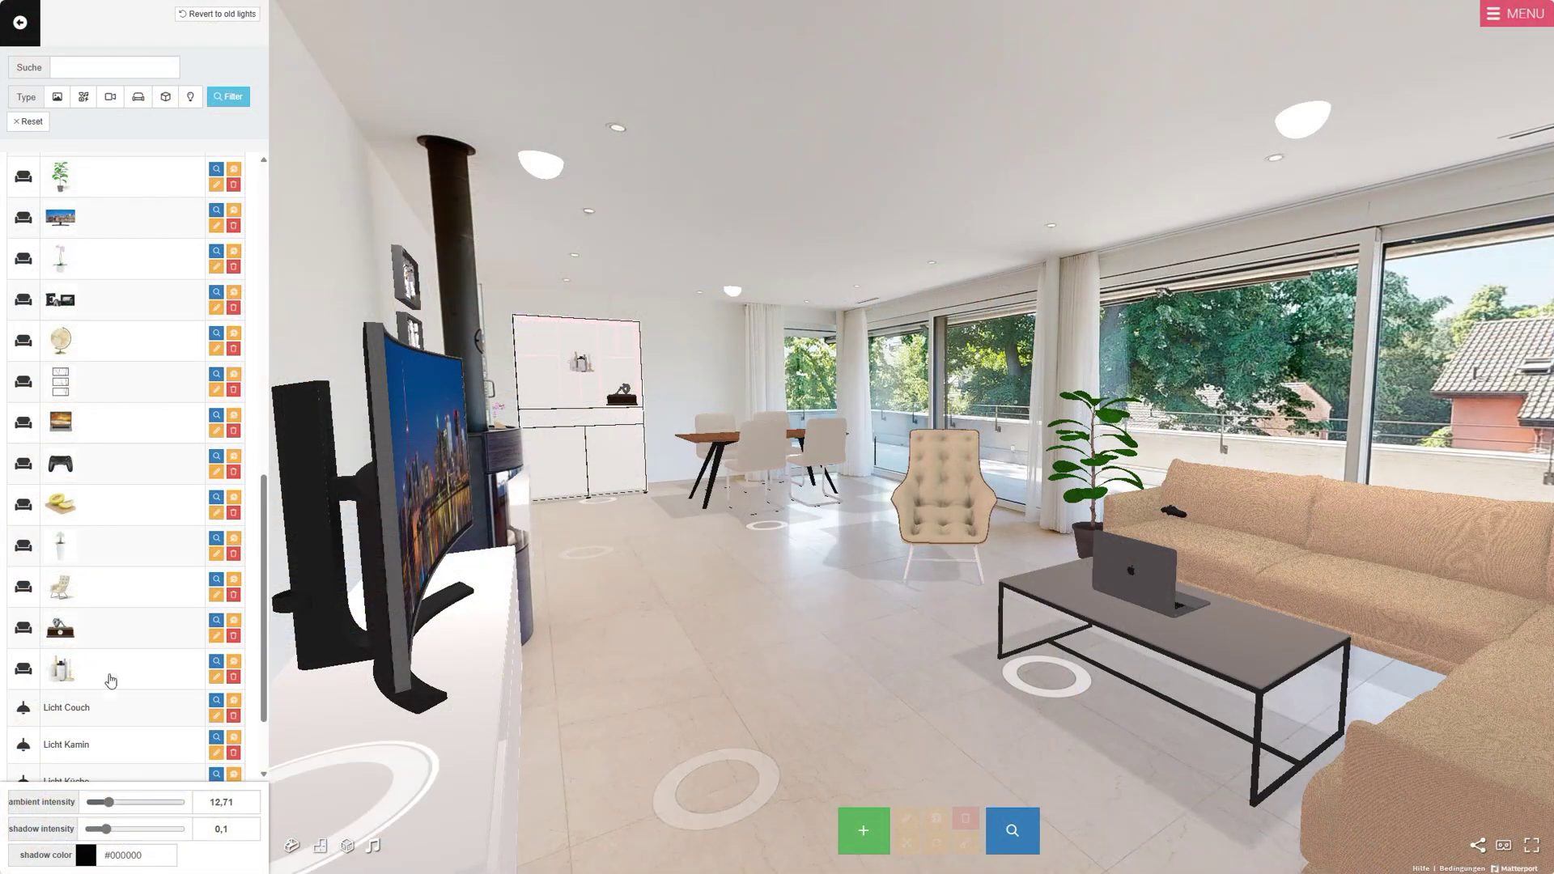
Examine the light entries in the staging object list and toggle the living room's virtual staging off and on
scroll(136, 713, down, 3)
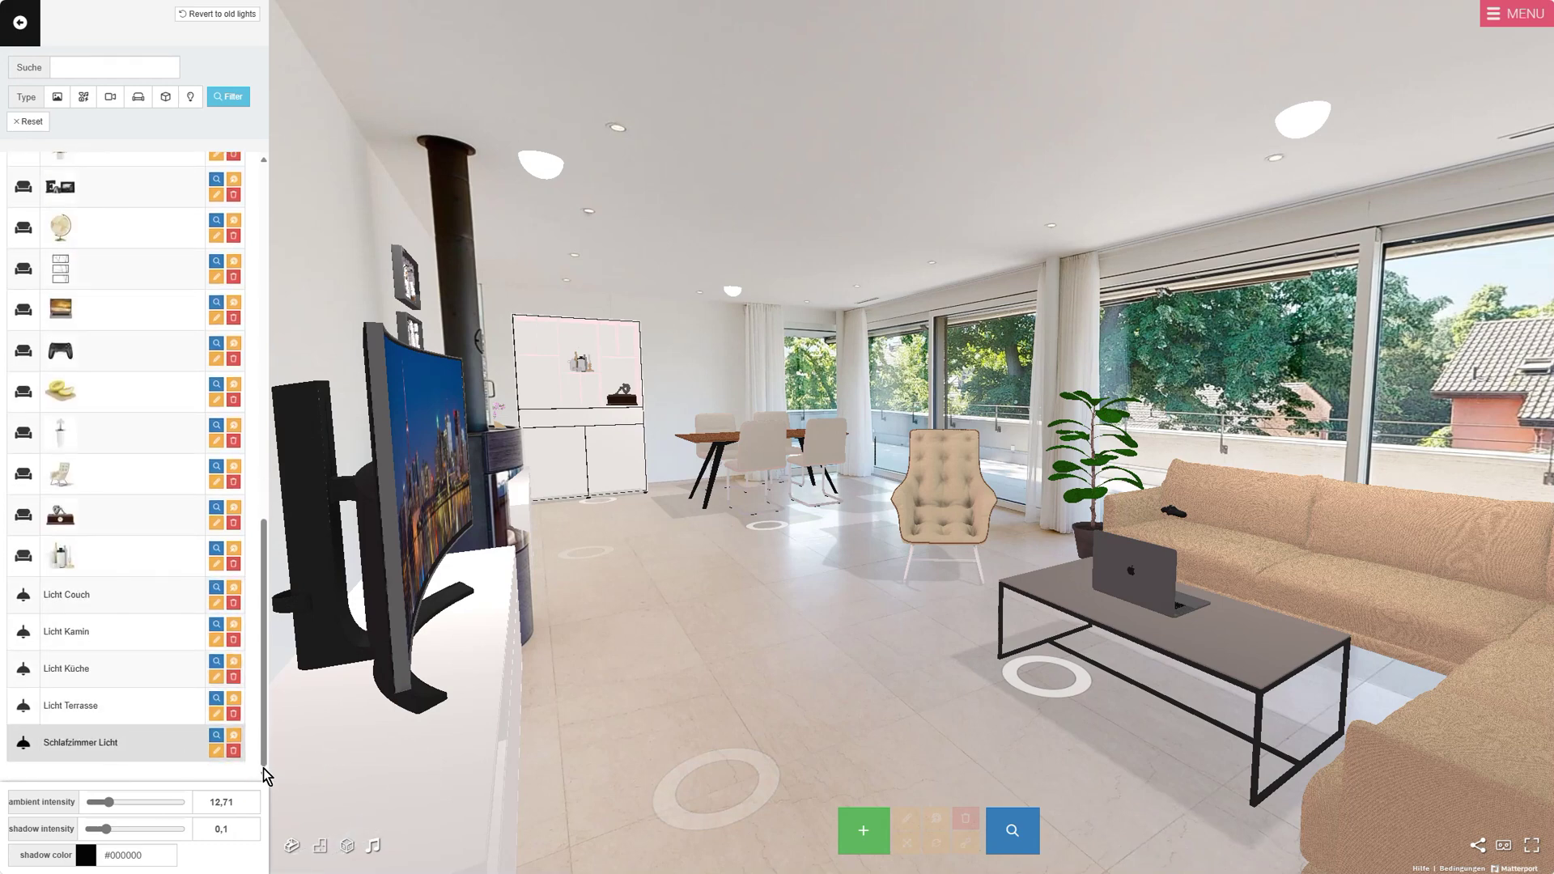
click(347, 850)
click(347, 850)
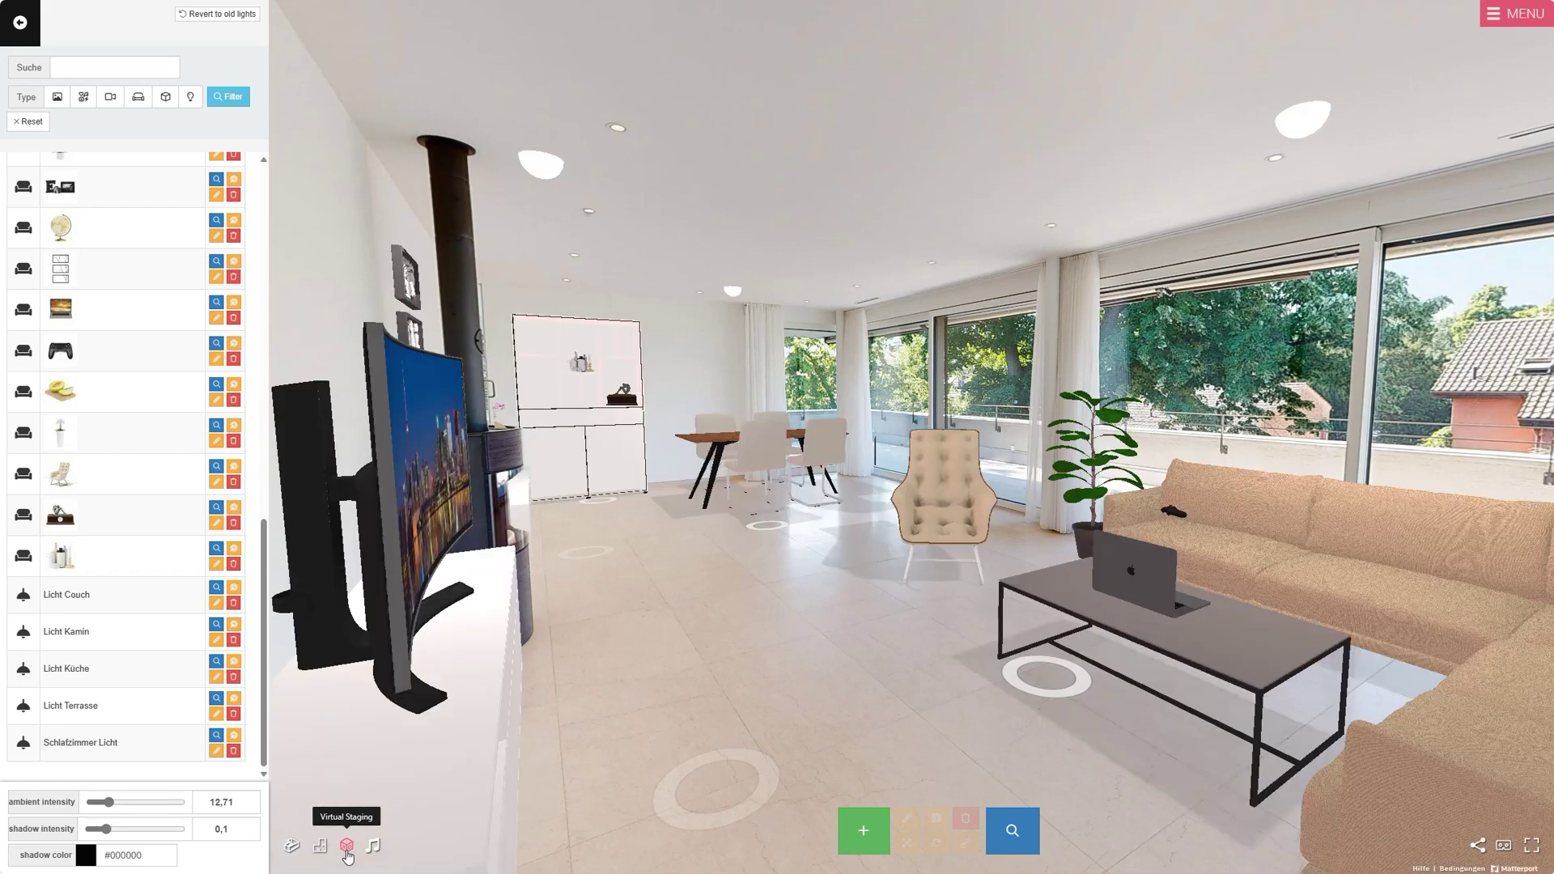
click(346, 850)
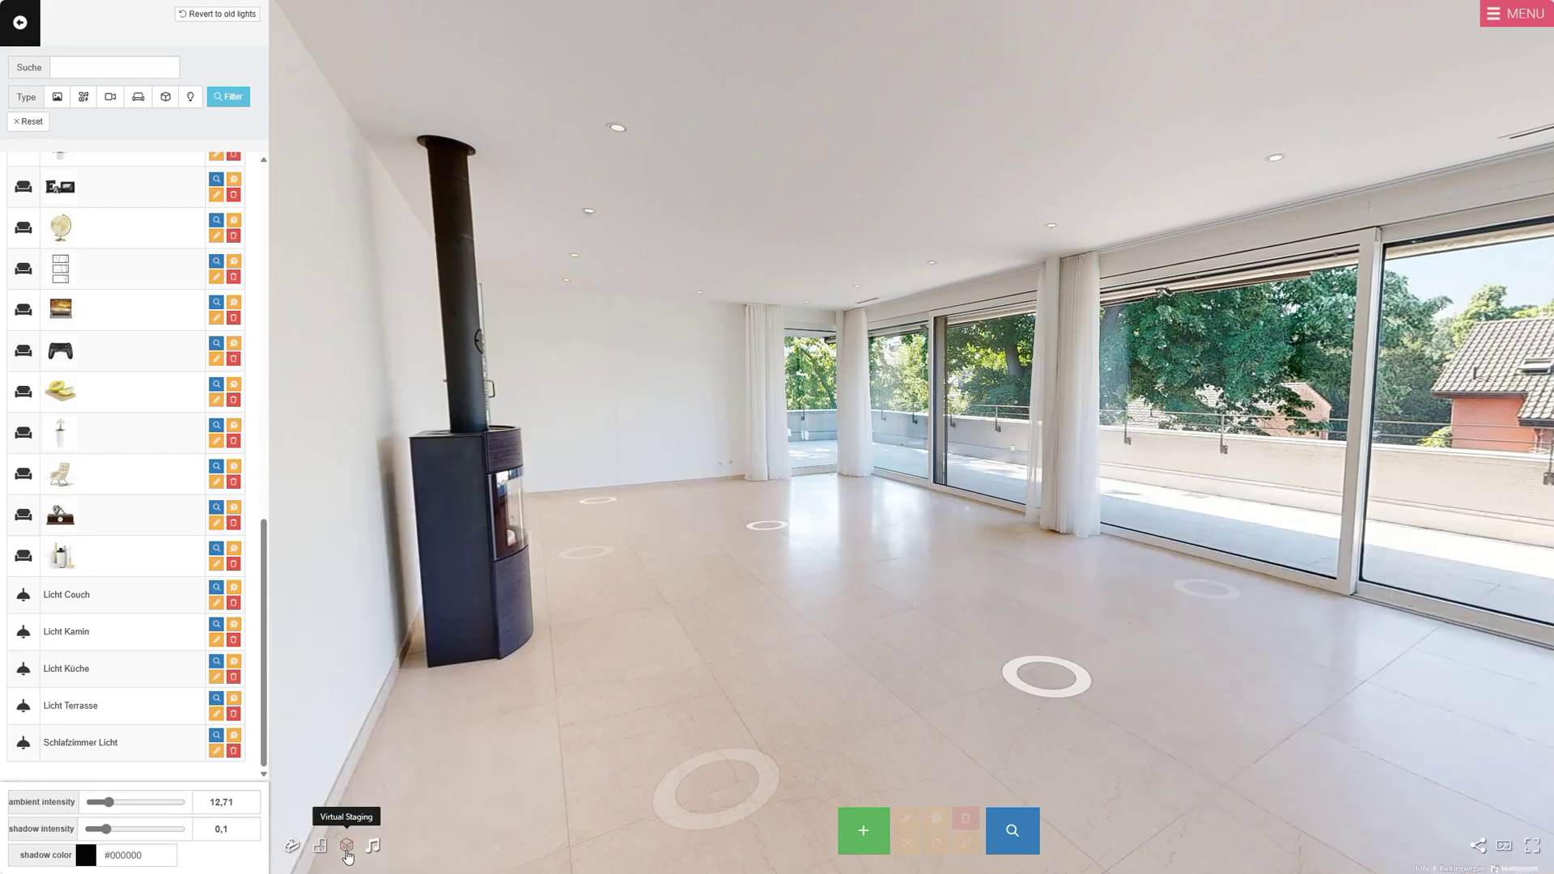
click(346, 850)
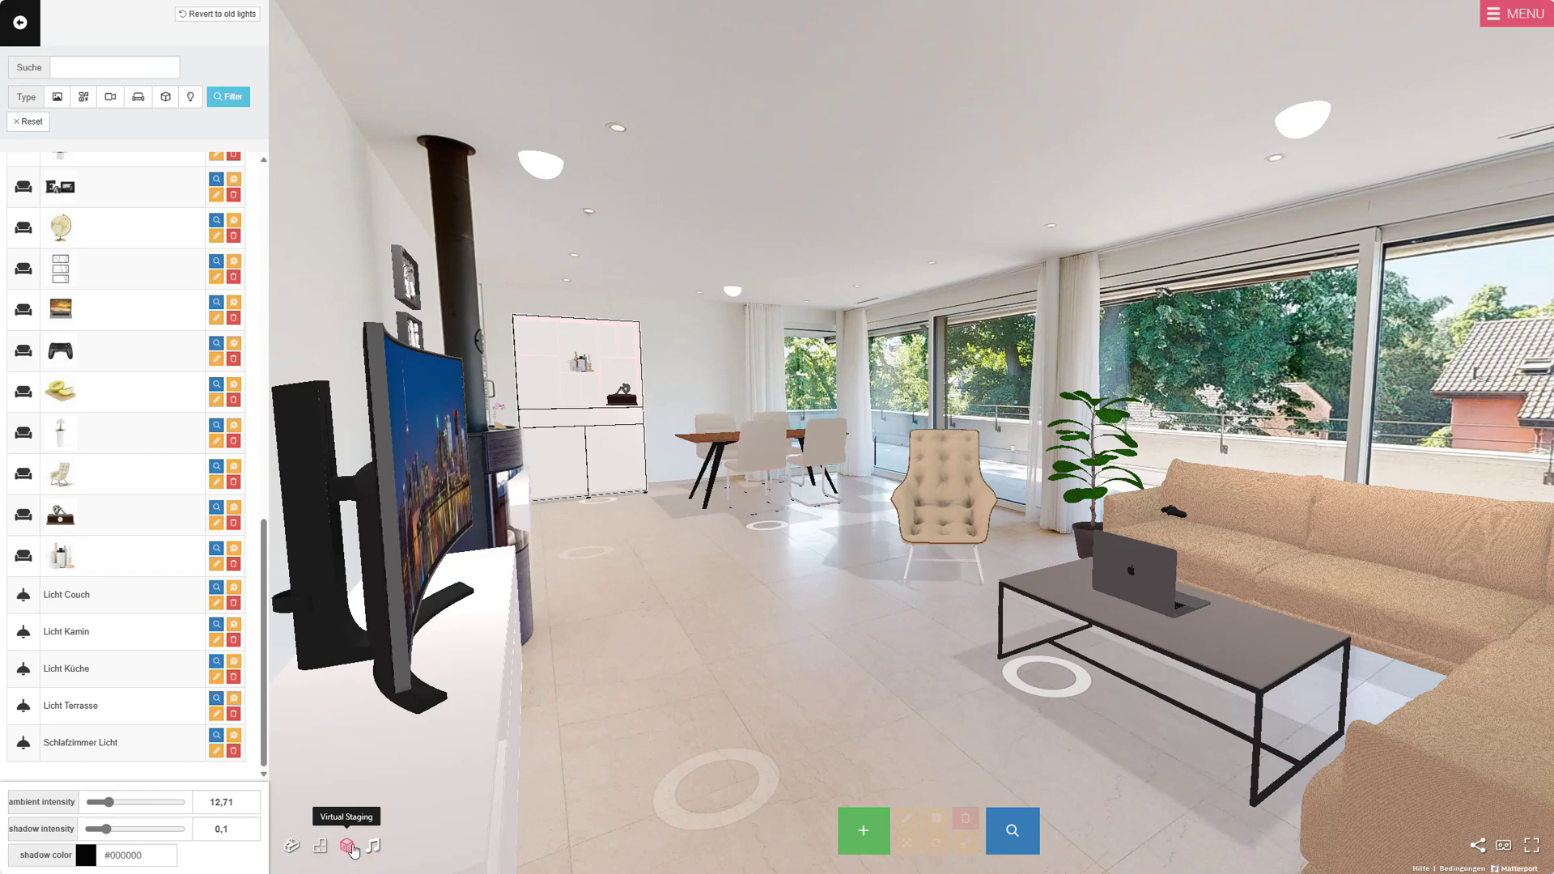
Inspect the settings of the ceiling lights near the fireplace, above the couch and over the dining table
click(541, 165)
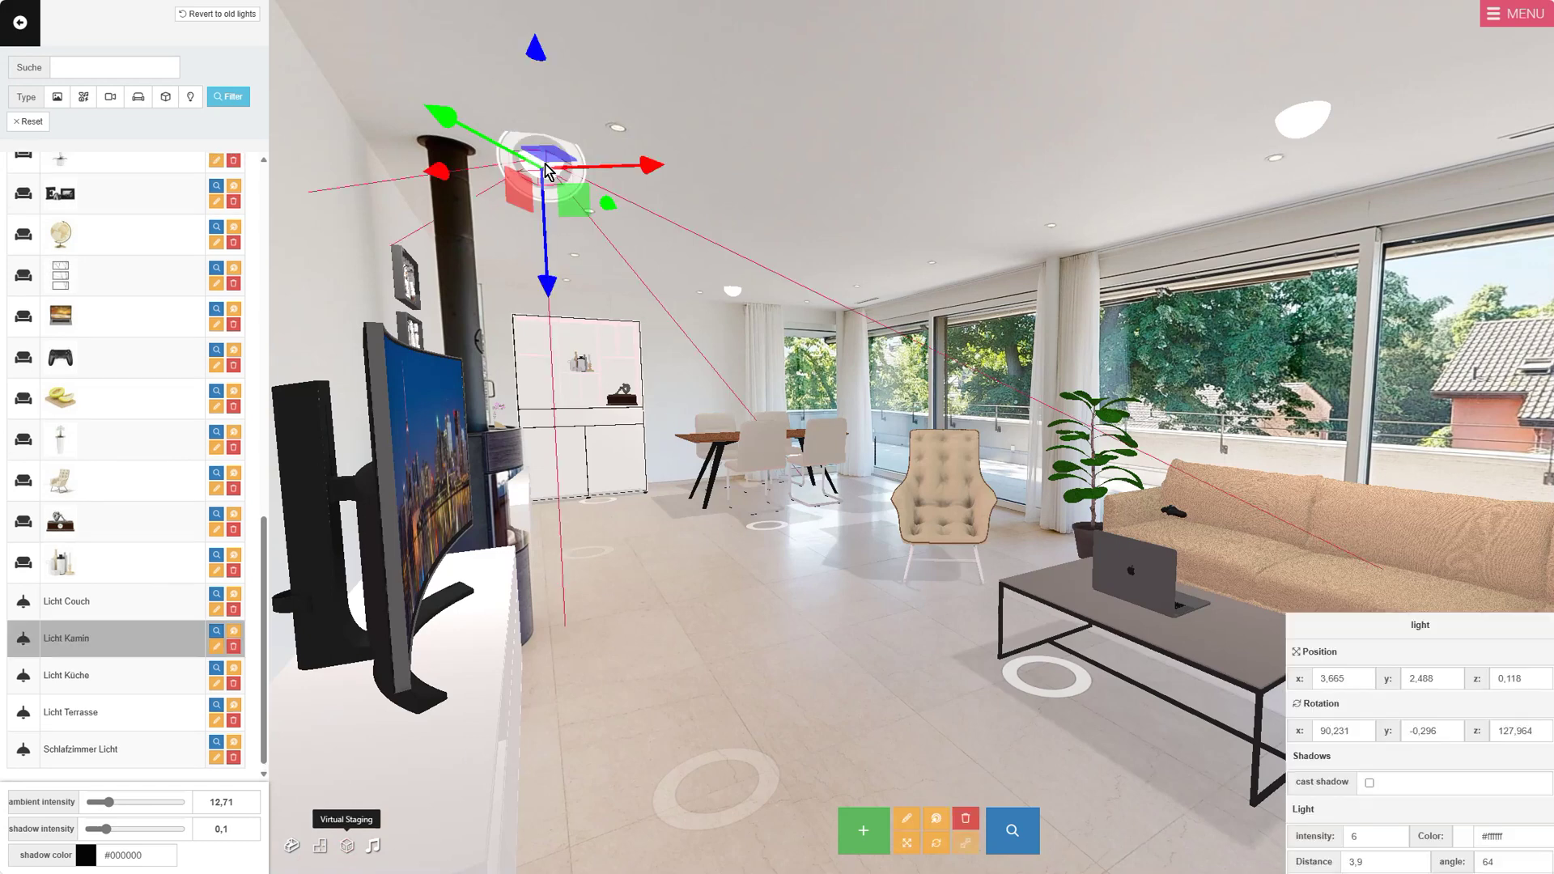
click(1308, 120)
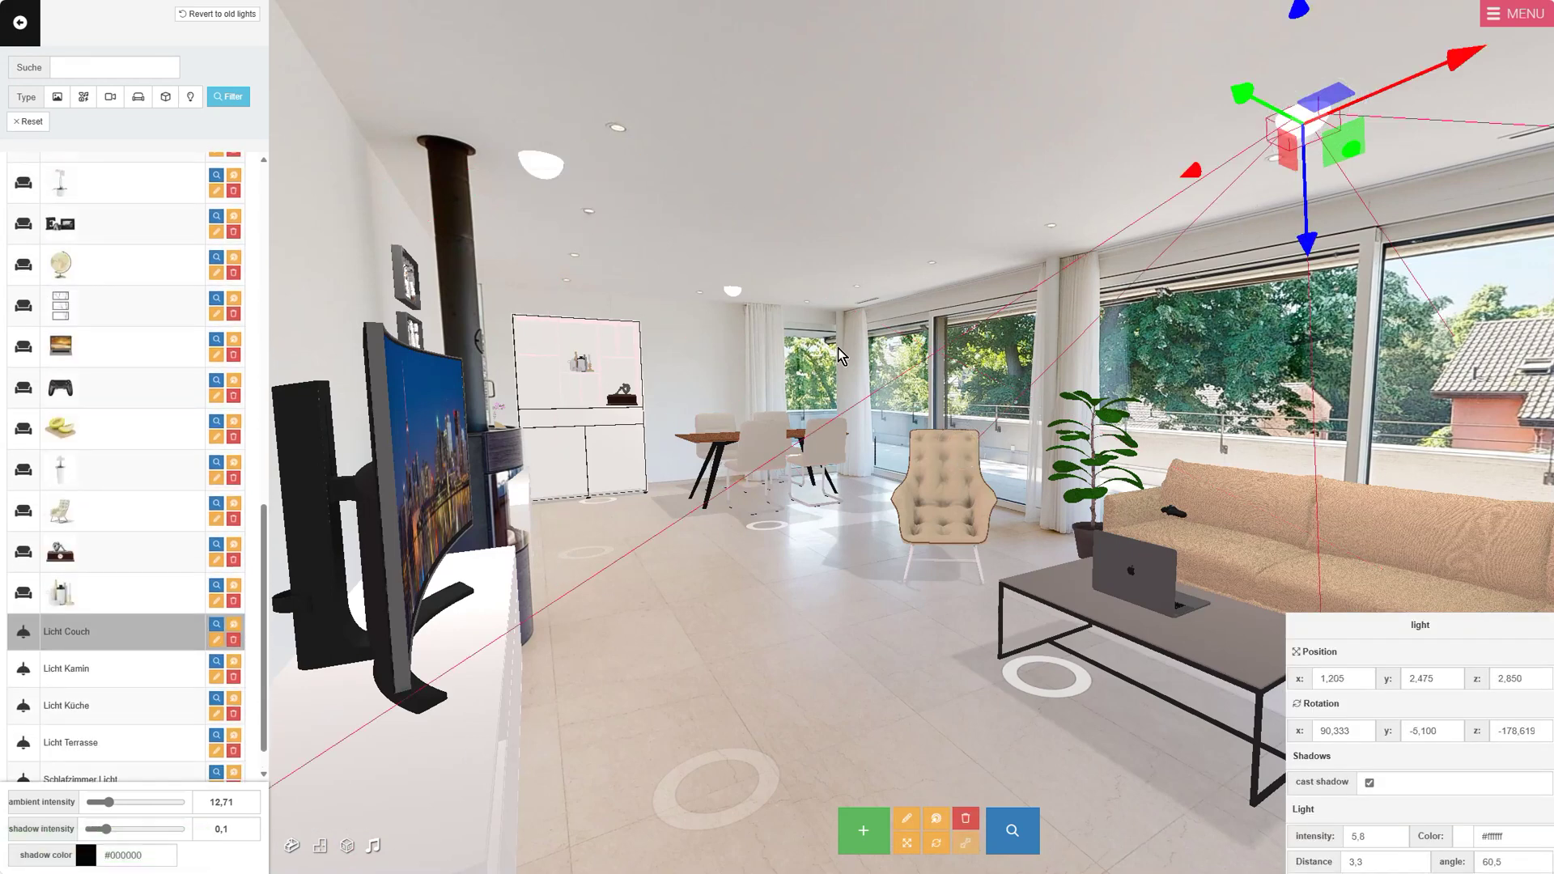
click(731, 296)
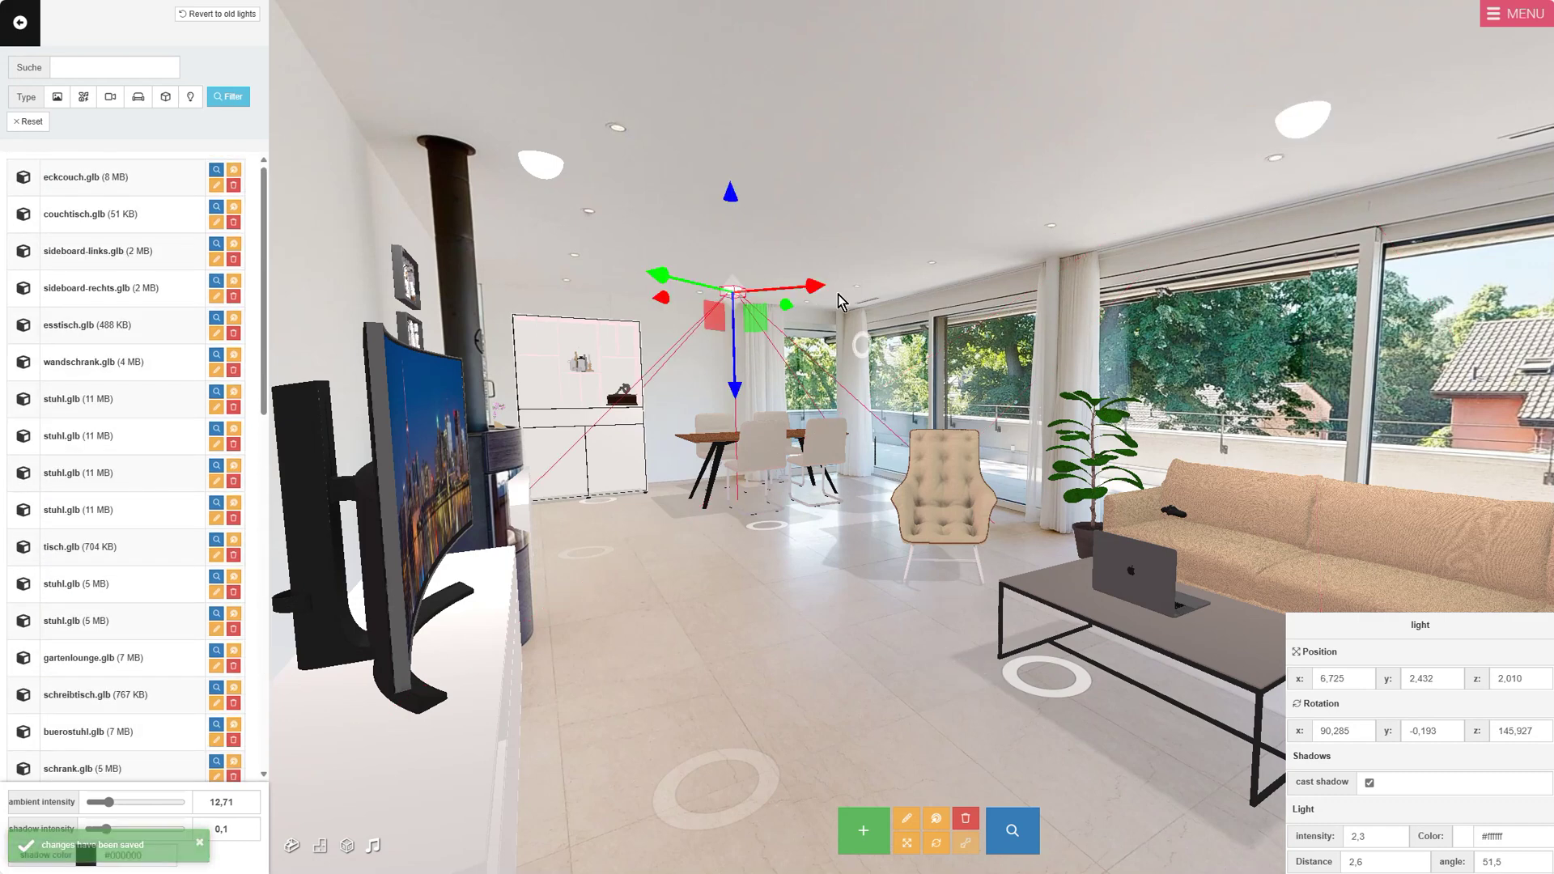
Set the ambient intensity of the staging to 12,52
mouse_move(662, 297)
mouse_down()
mouse_move(607, 290)
mouse_move(679, 299)
mouse_move(631, 293)
mouse_move(662, 302)
mouse_up()
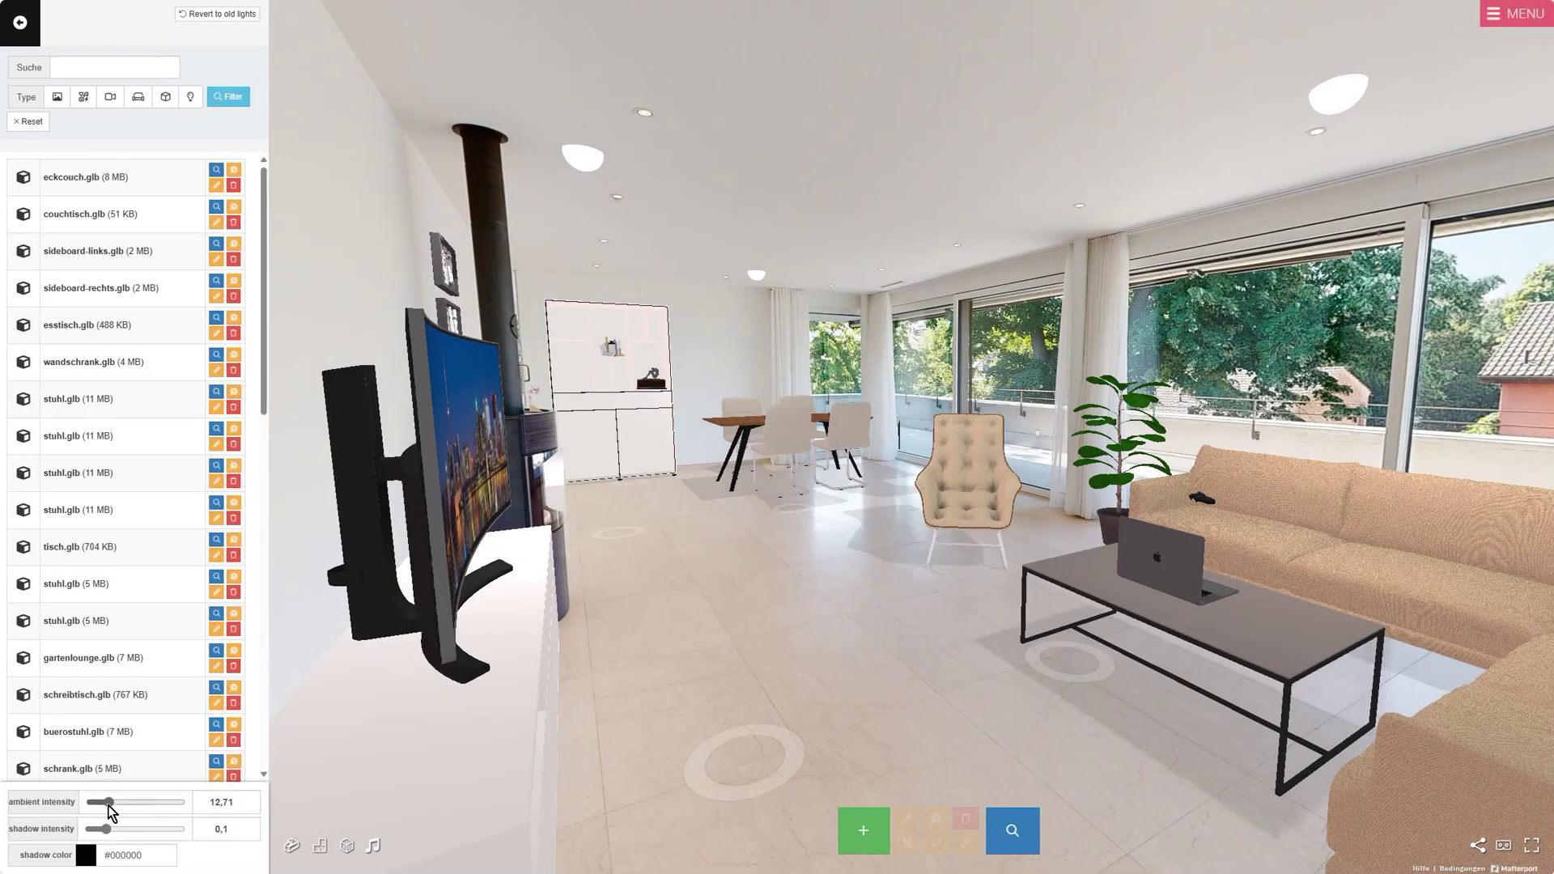
drag(114, 810, 113, 810)
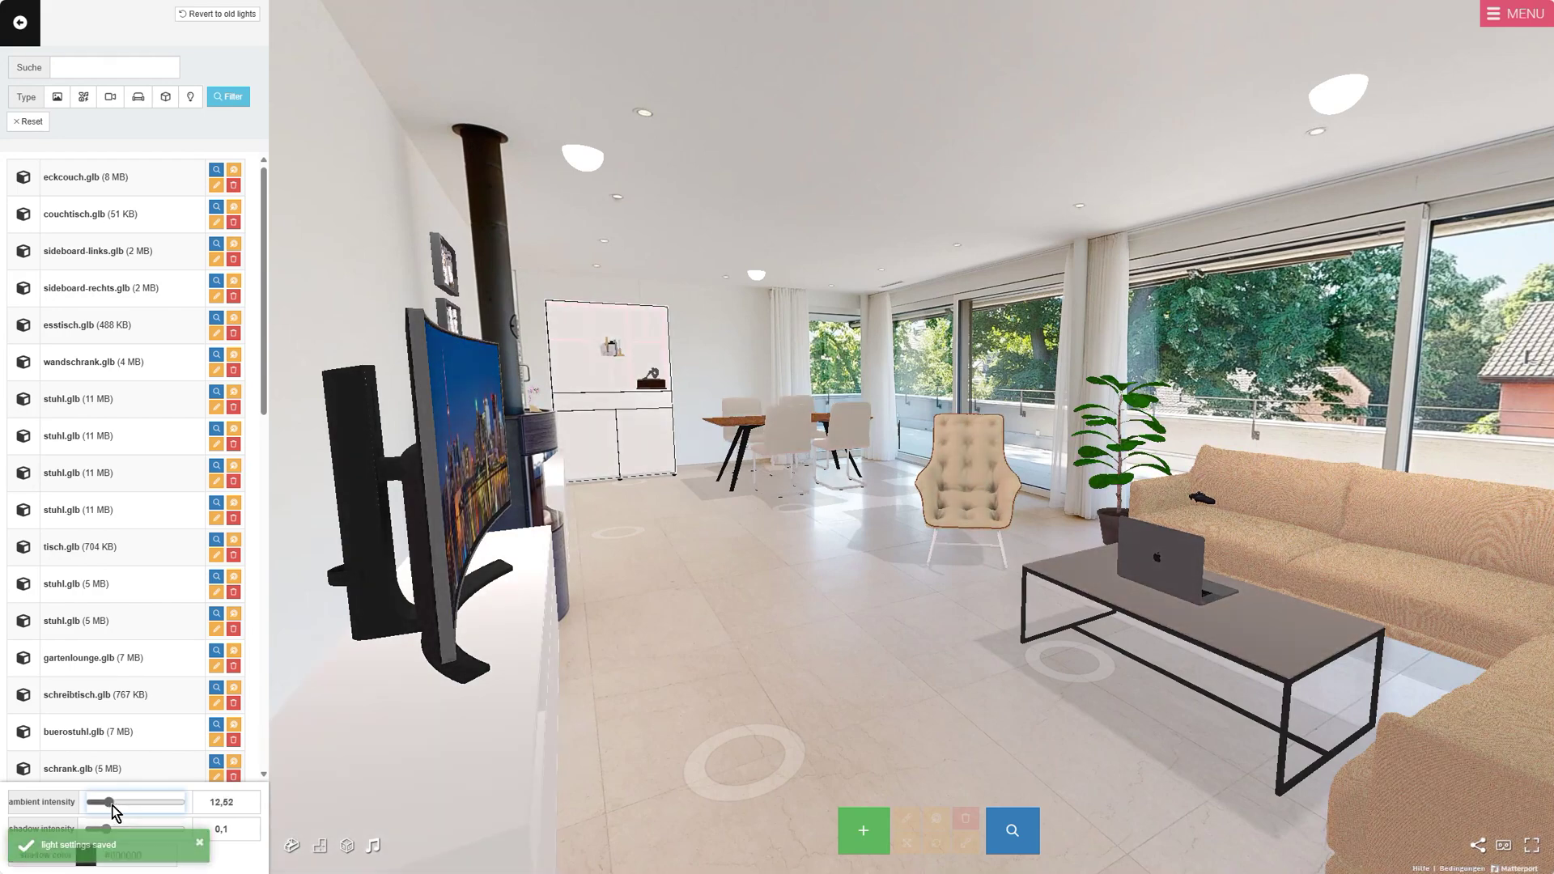
Start a new staging object of type Light and examine its Spot and Point options
click(878, 838)
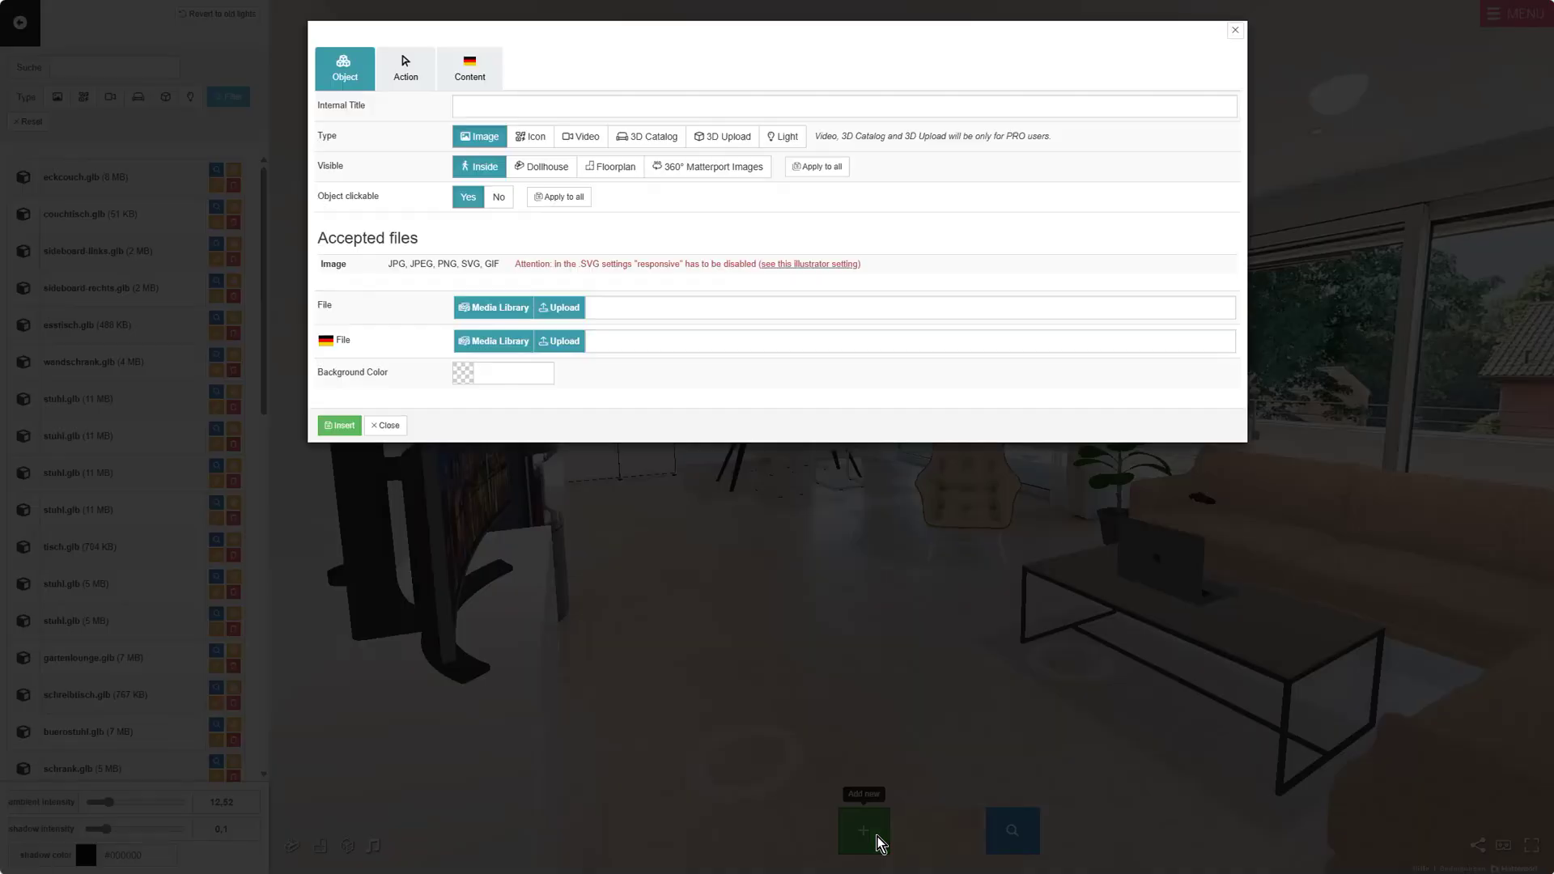
click(783, 137)
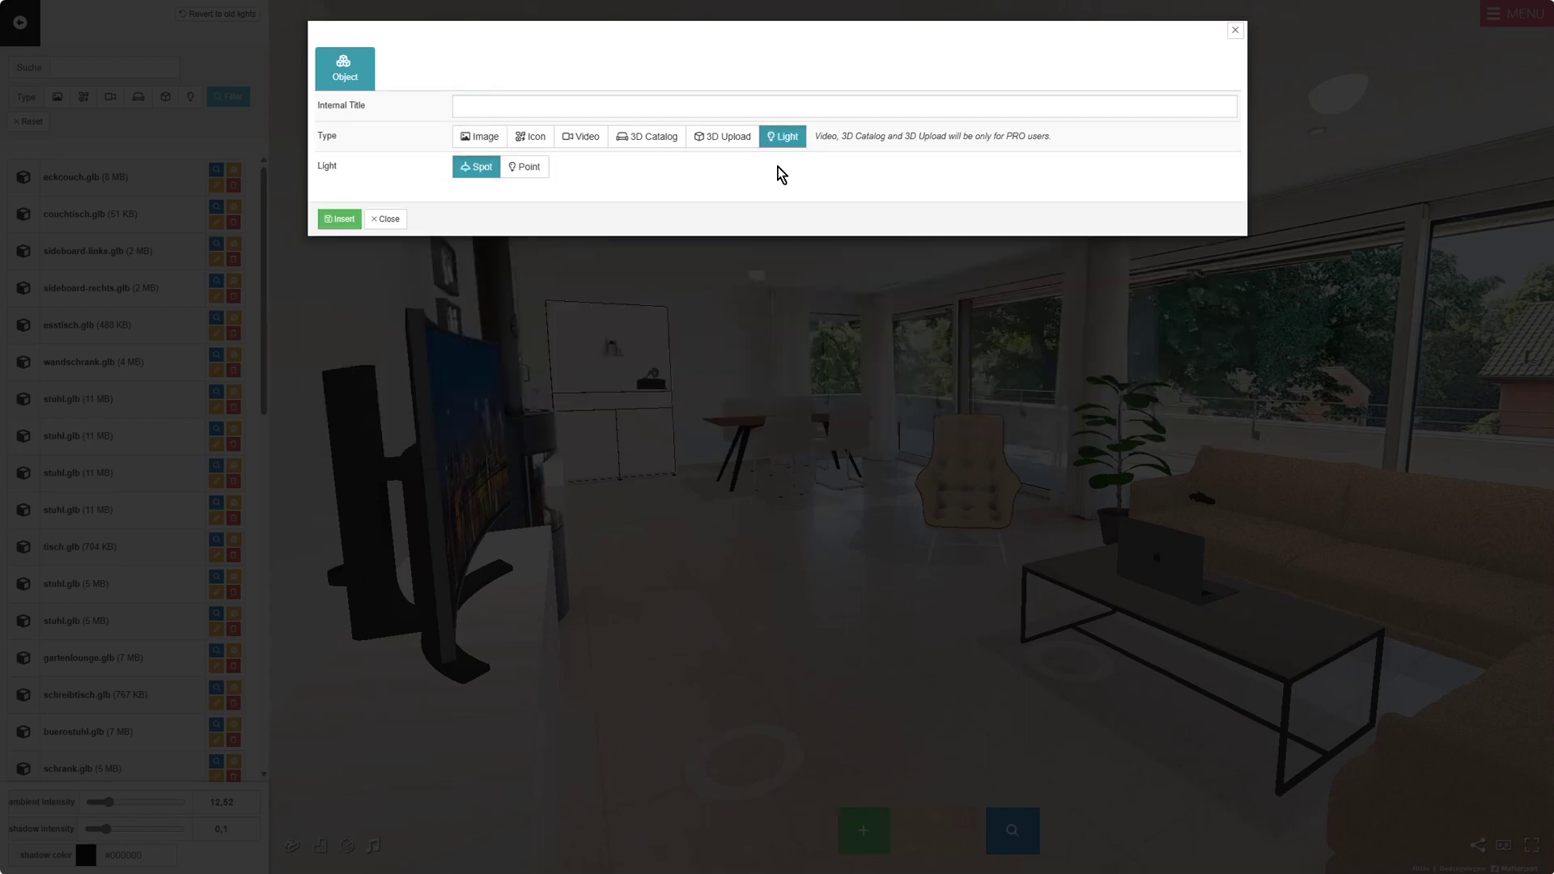
click(531, 168)
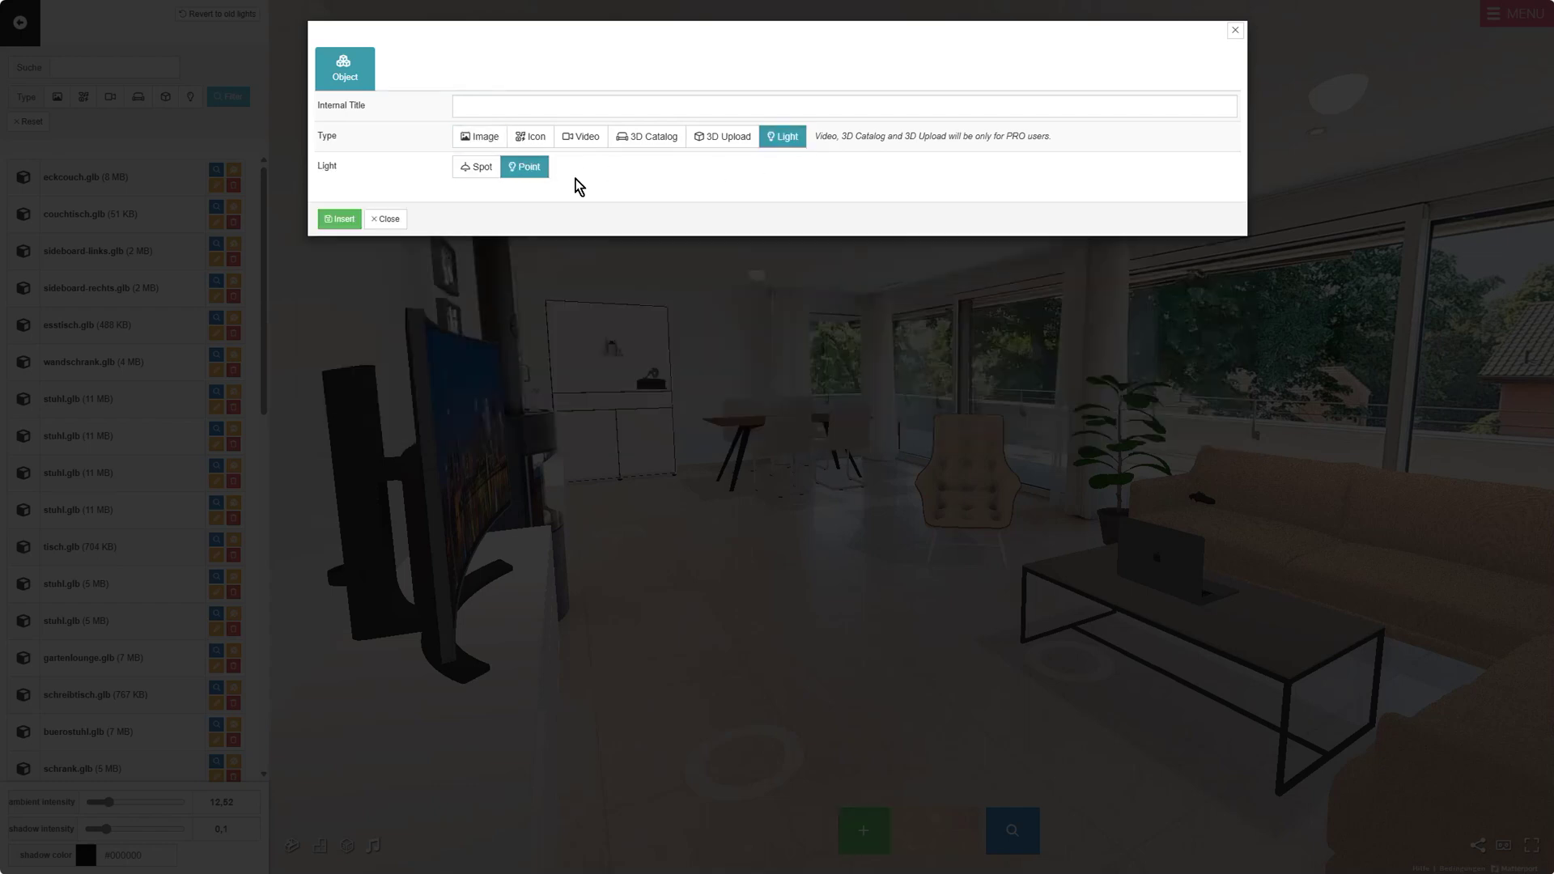
click(471, 172)
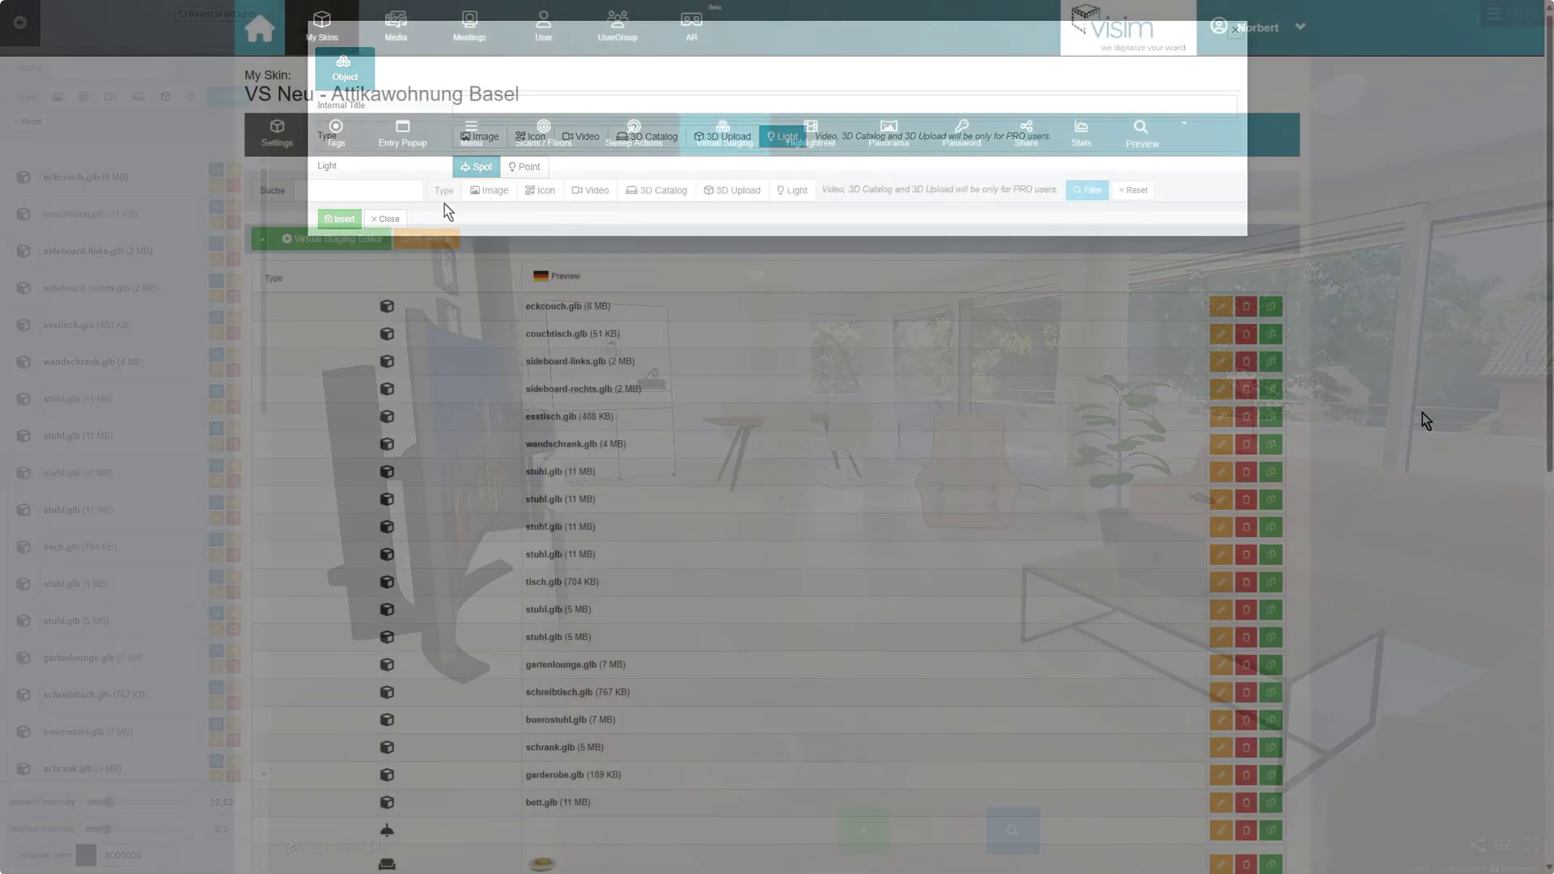
Look through the virtual staging object list of the VS Neu - Attikawohnung Basel skin, including its named lights
scroll(1422, 412, down, 9)
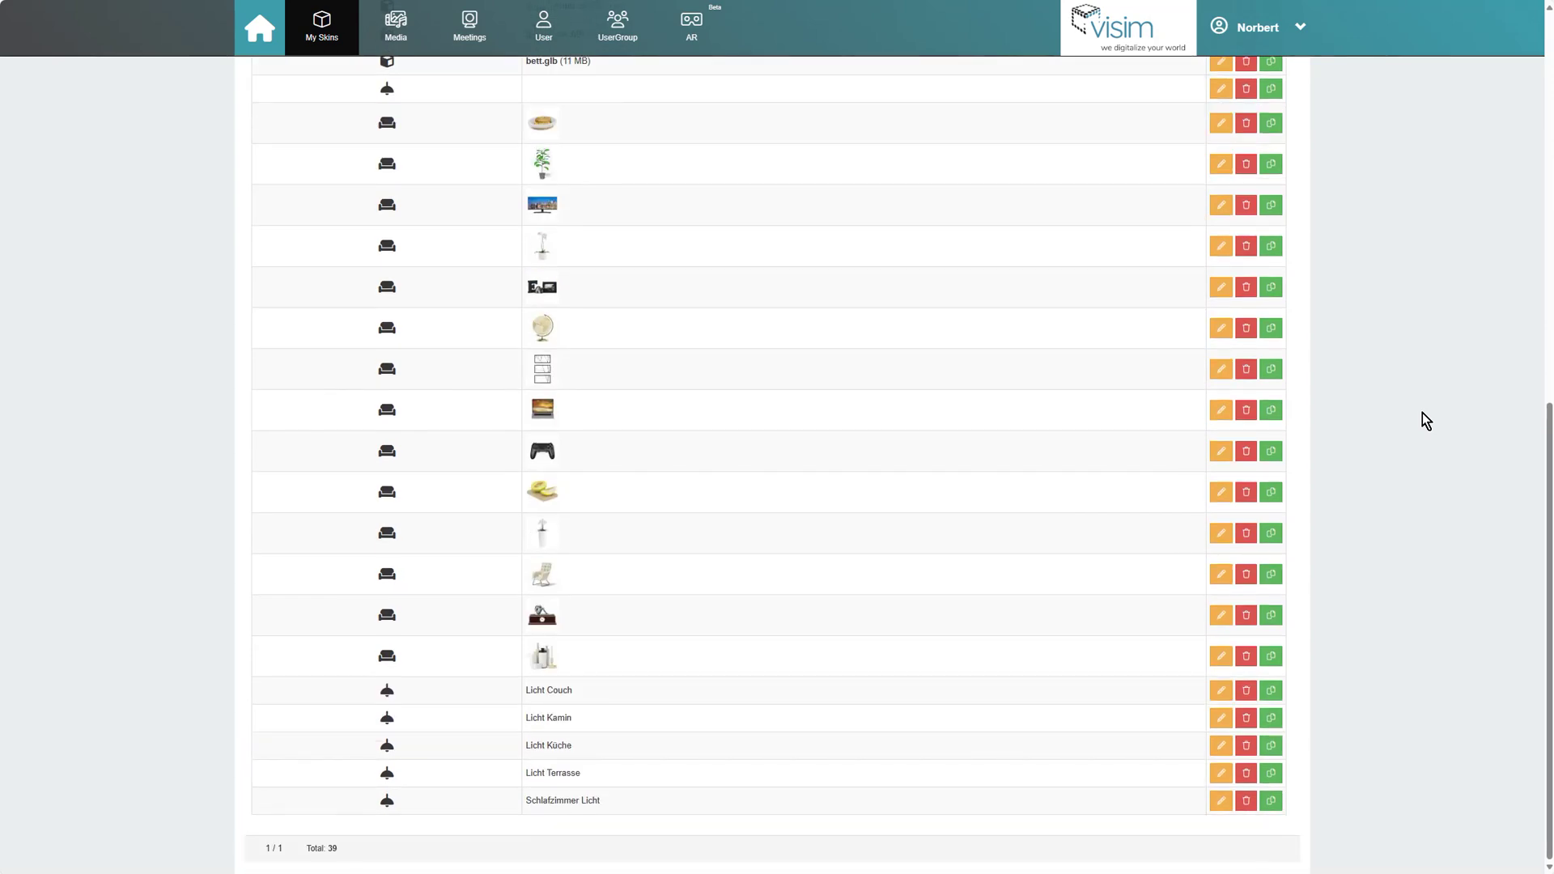
scroll(1422, 413, up, 6)
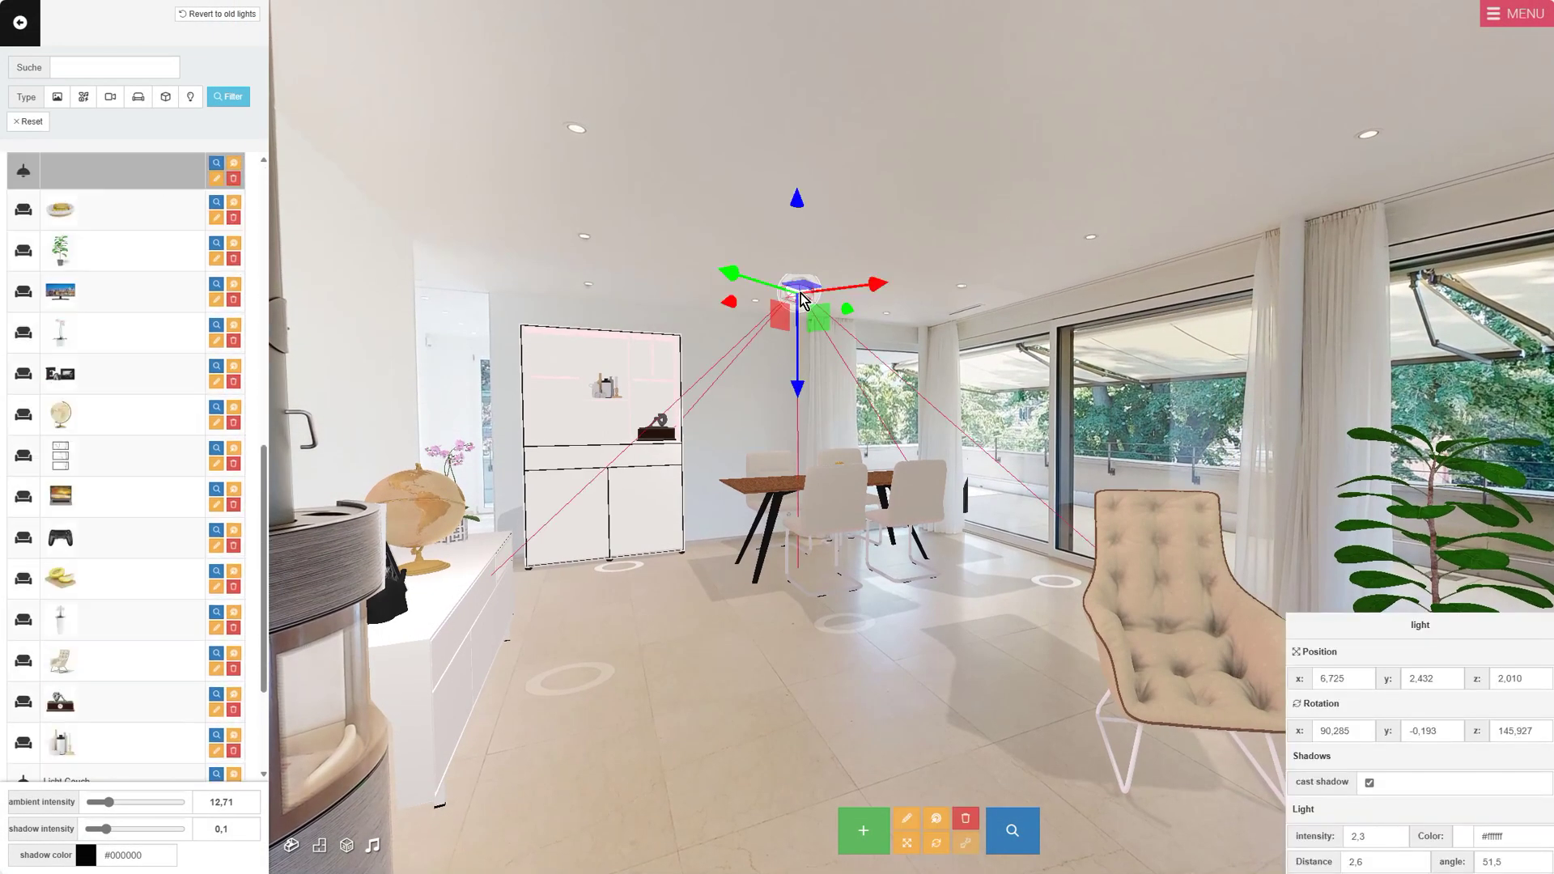
Inspect the lights above the couch and over the round table beside the kitchen
click(1284, 551)
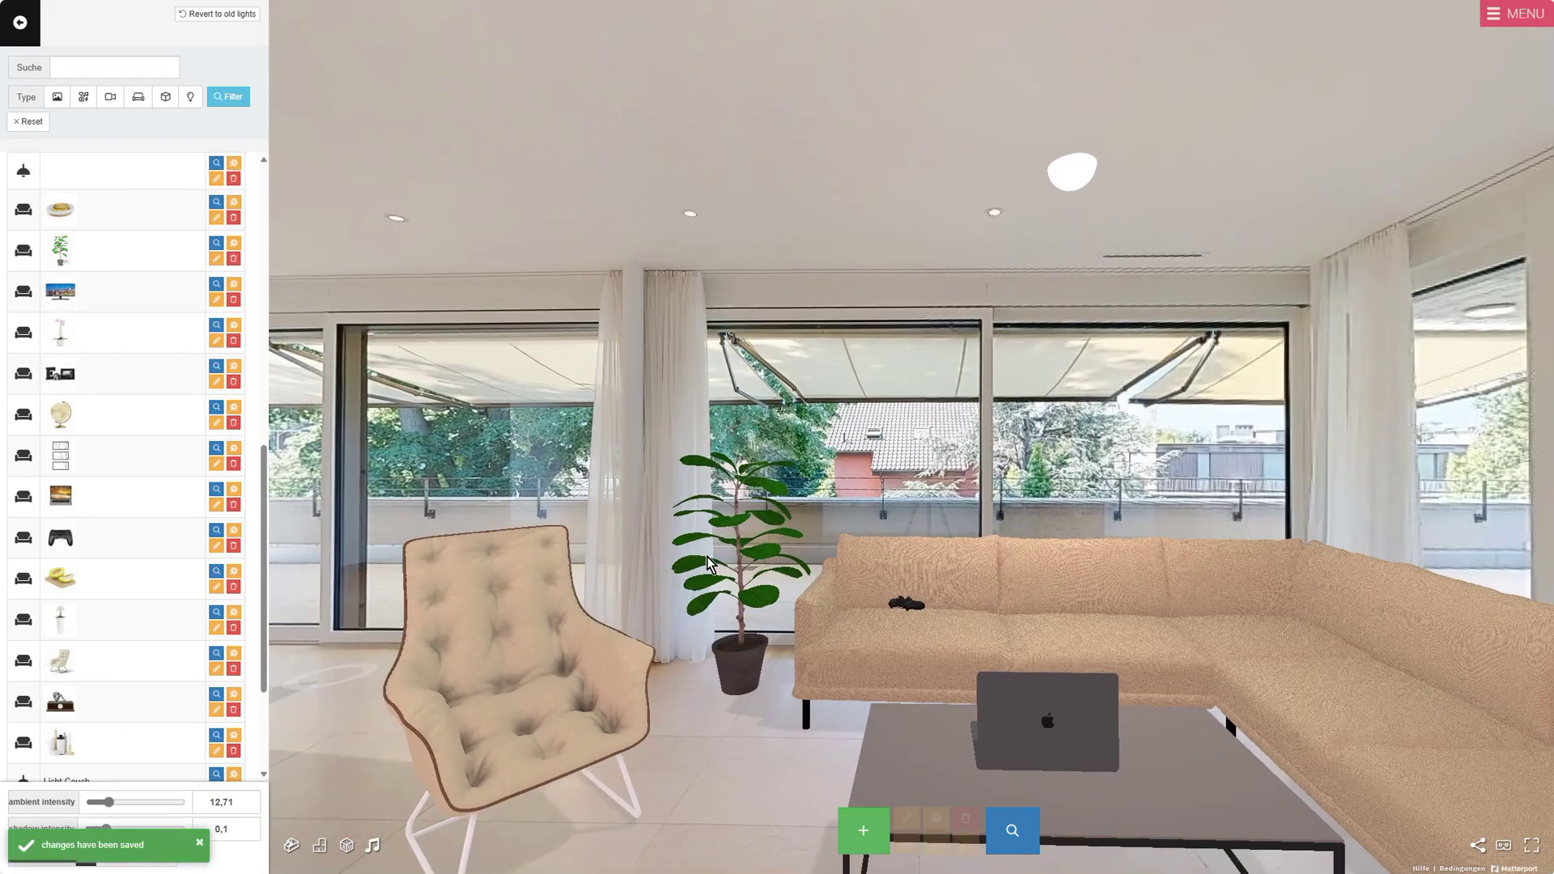
click(1072, 186)
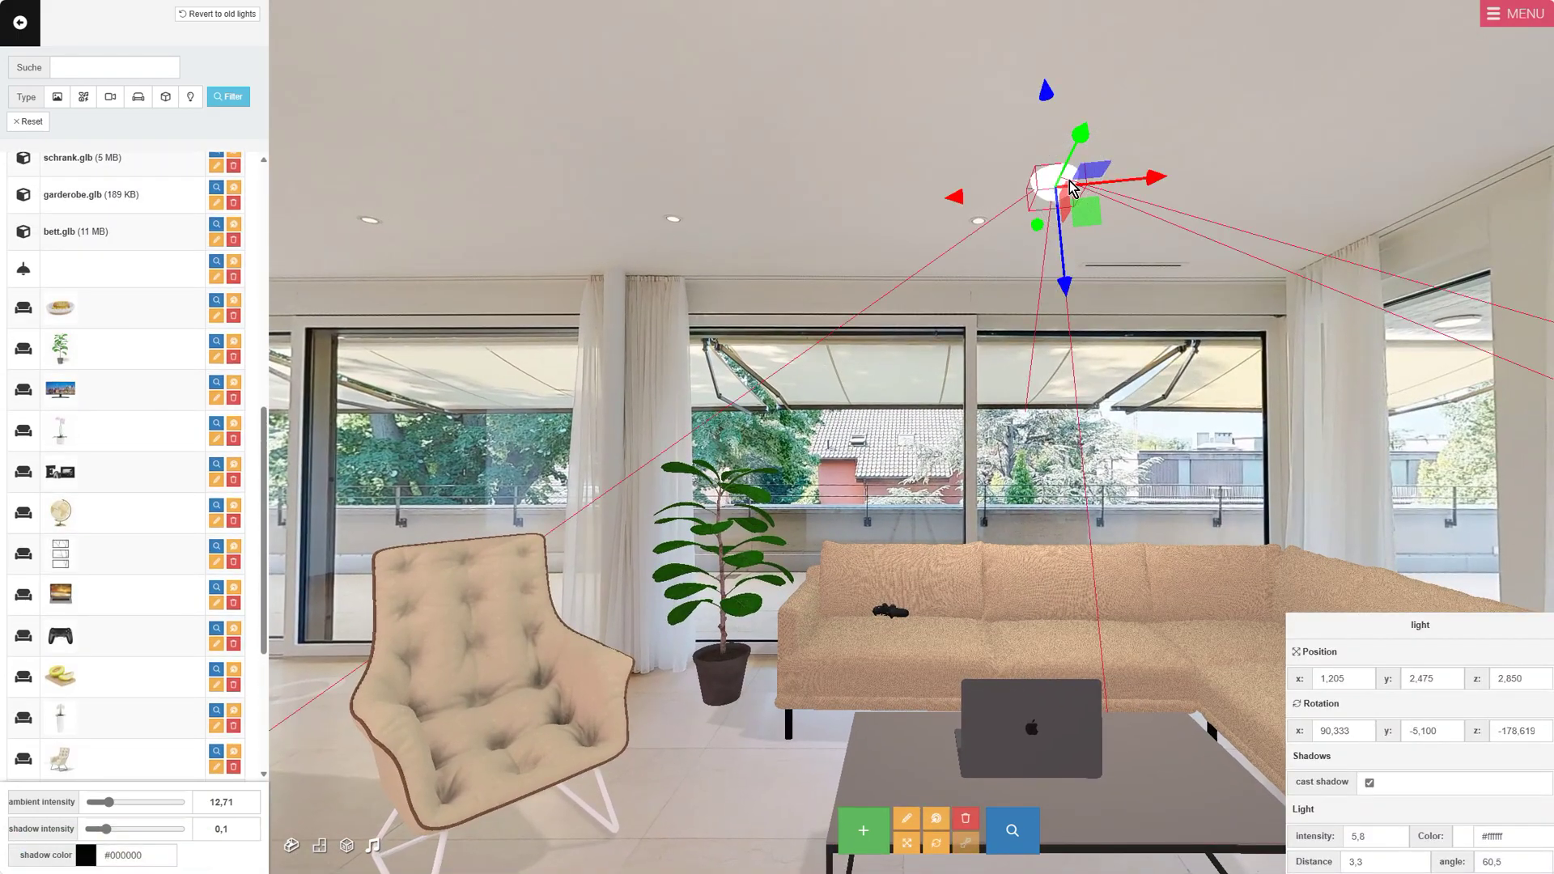
click(1060, 183)
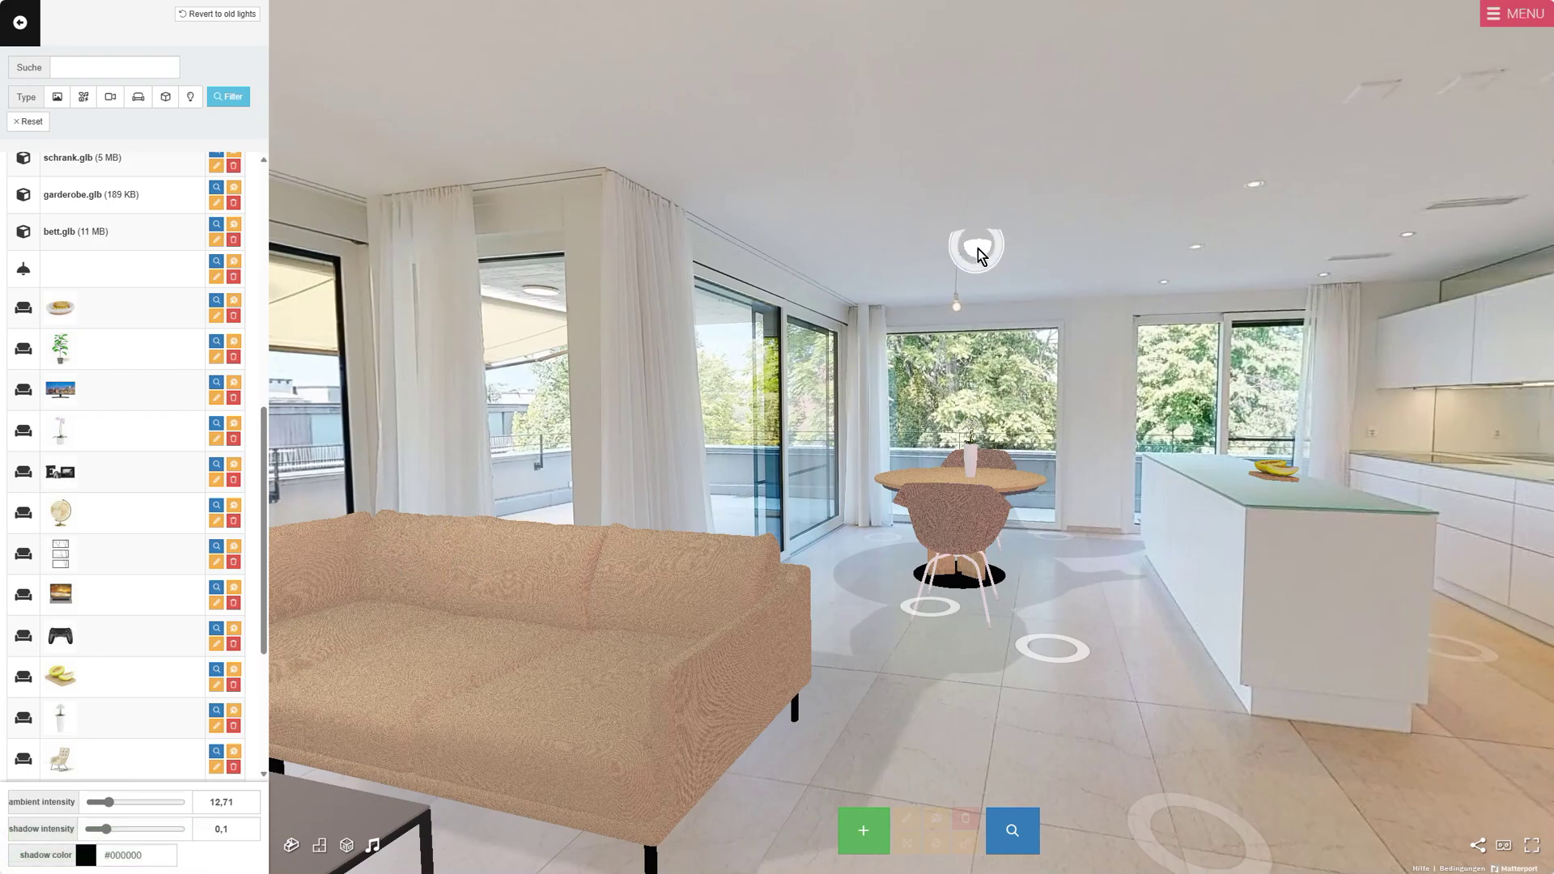
click(981, 257)
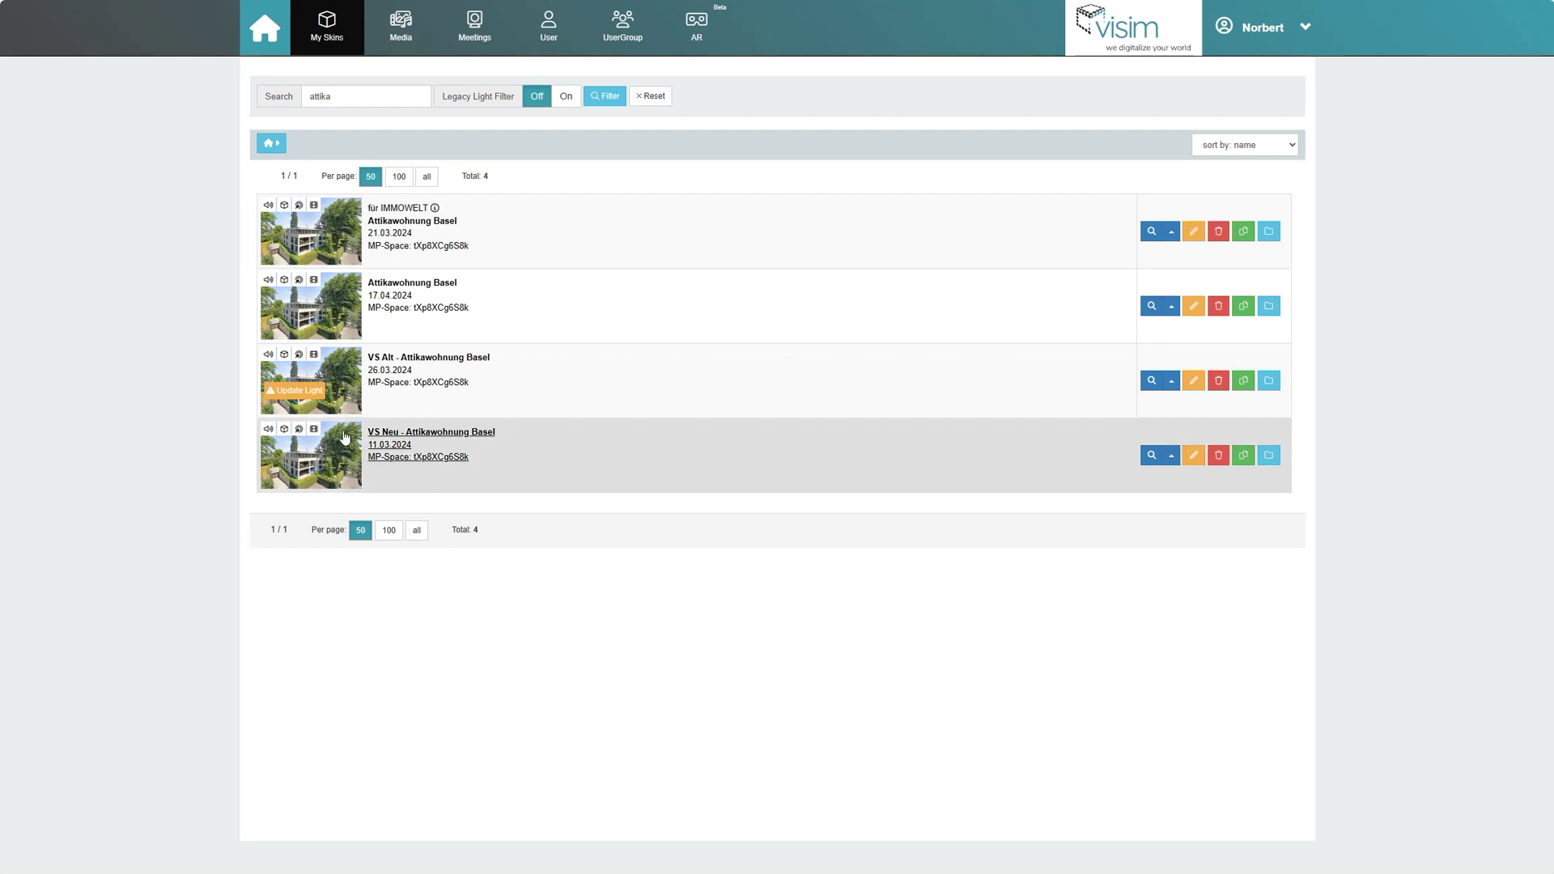
Open VS Alt - Attikawohnung Basel in the Virtual Staging Editor and update the light for this tour
click(419, 366)
click(729, 134)
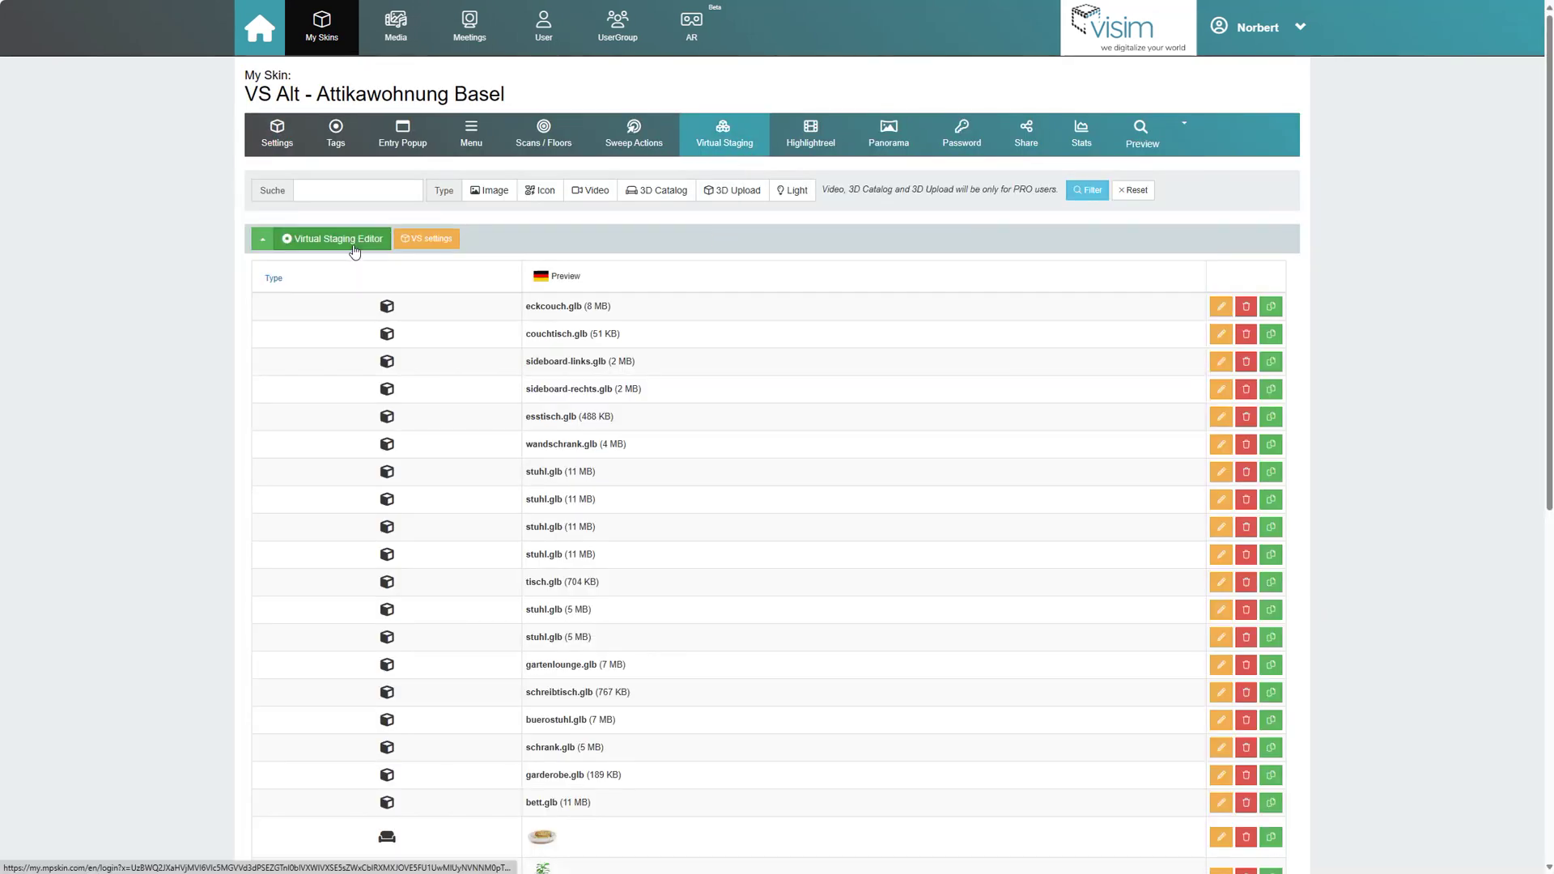
click(354, 246)
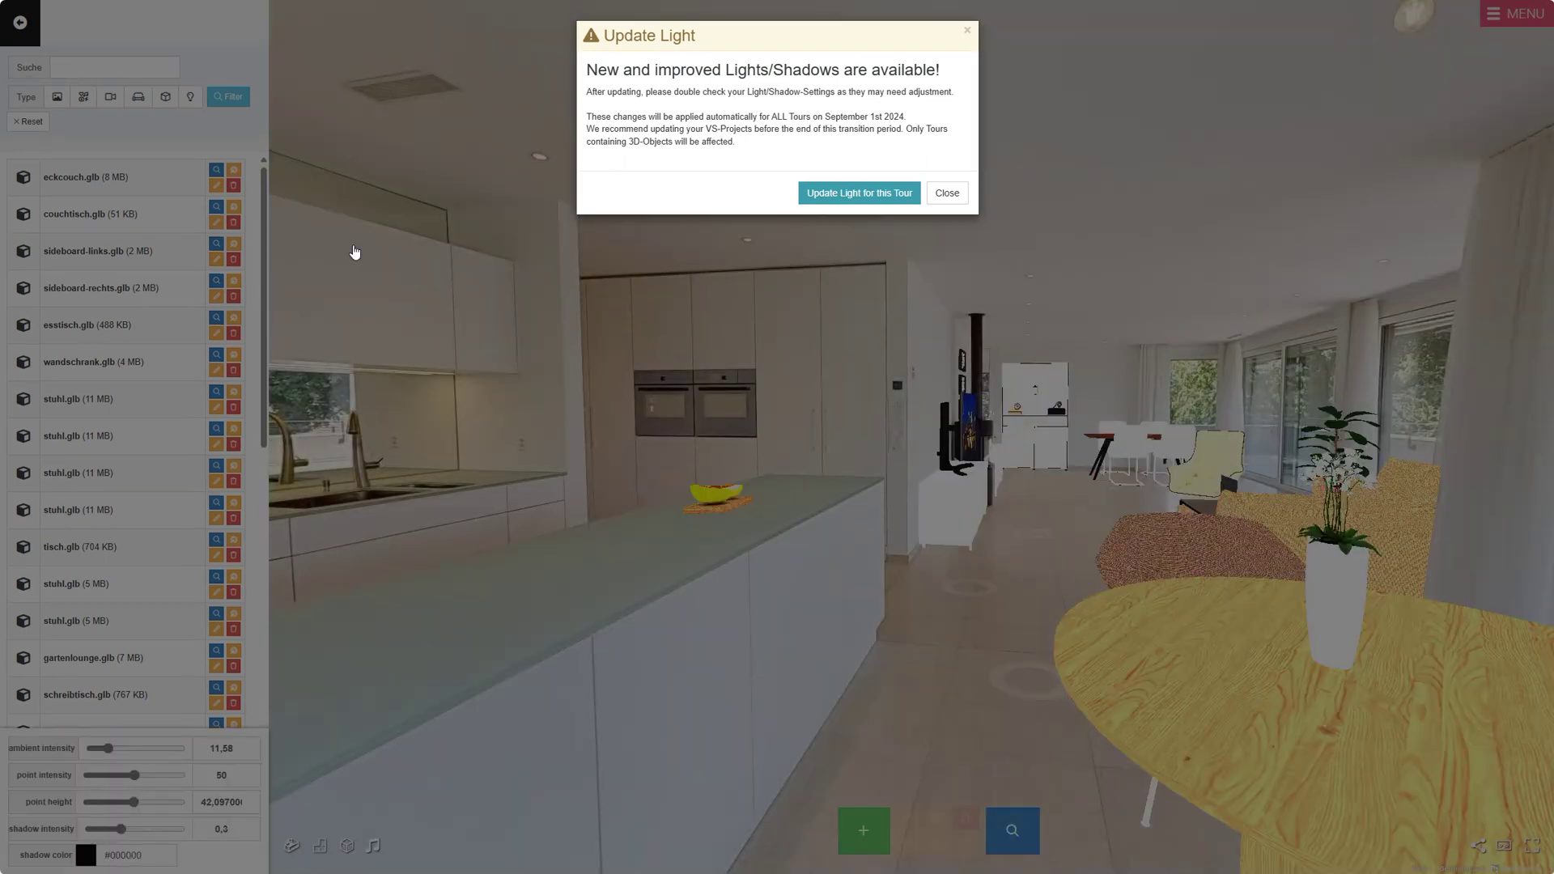
click(838, 204)
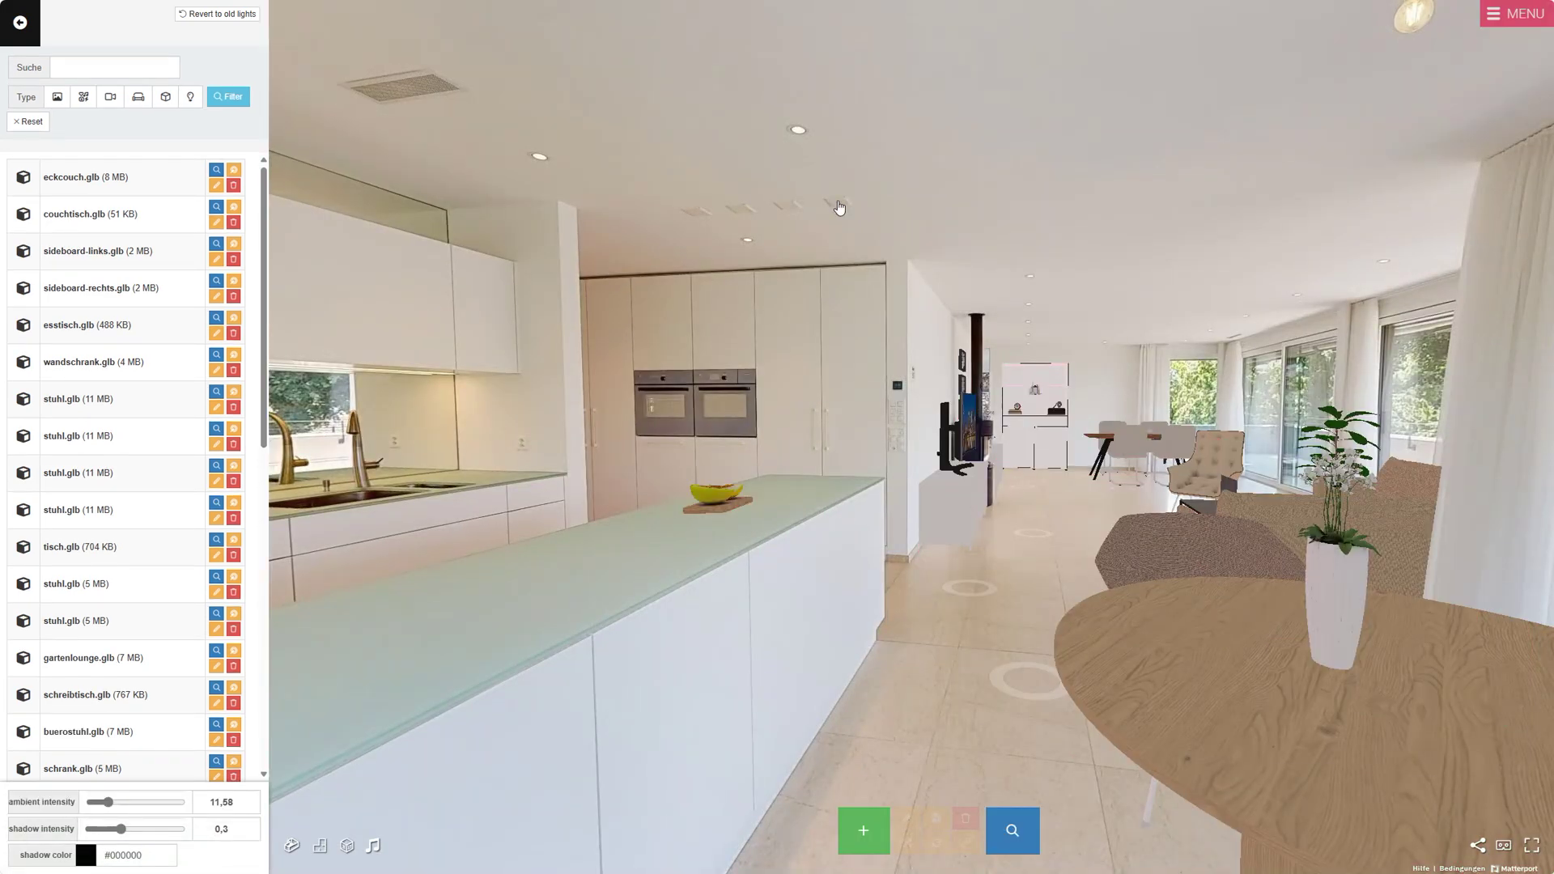
Adjust the ambient intensity of the updated tour to 12,43, judging the furniture brightness in the living room
click(969, 588)
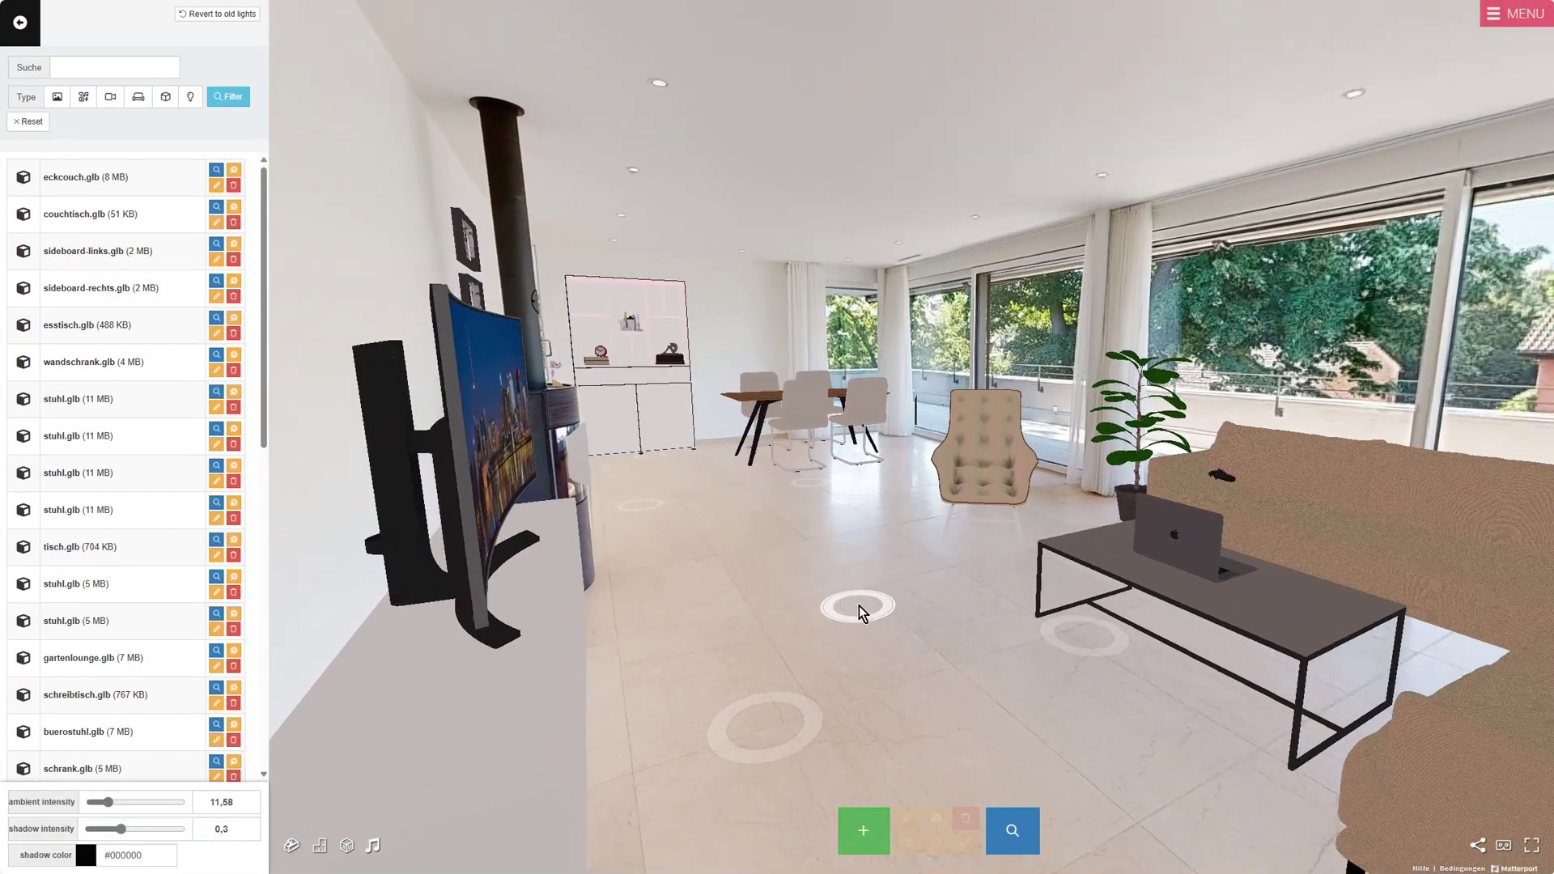
drag(858, 606, 809, 604)
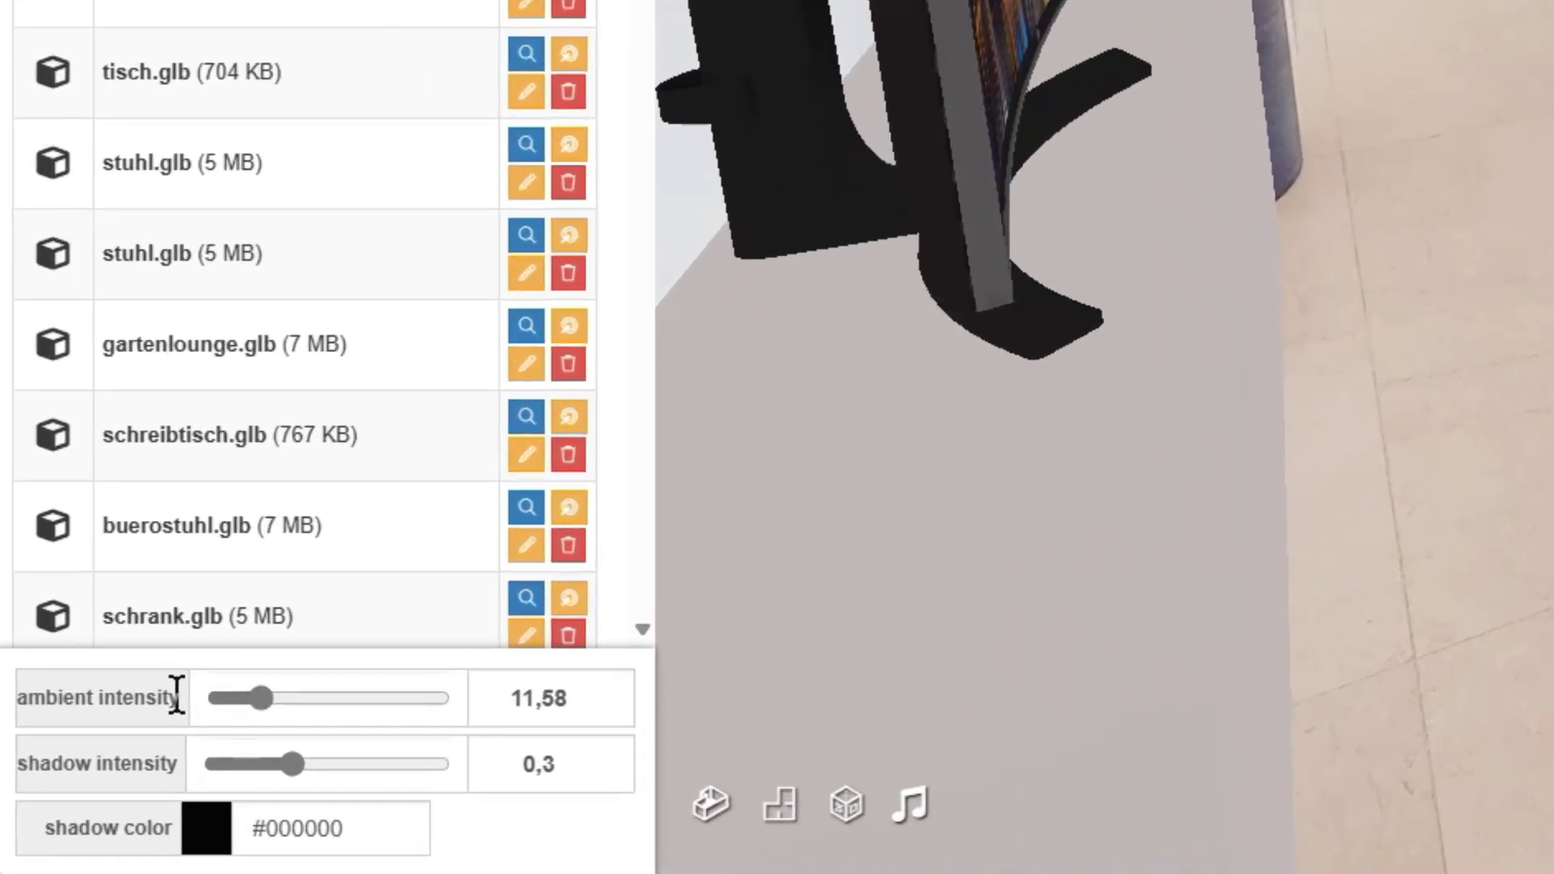
triple_click(11, 804)
click(24, 687)
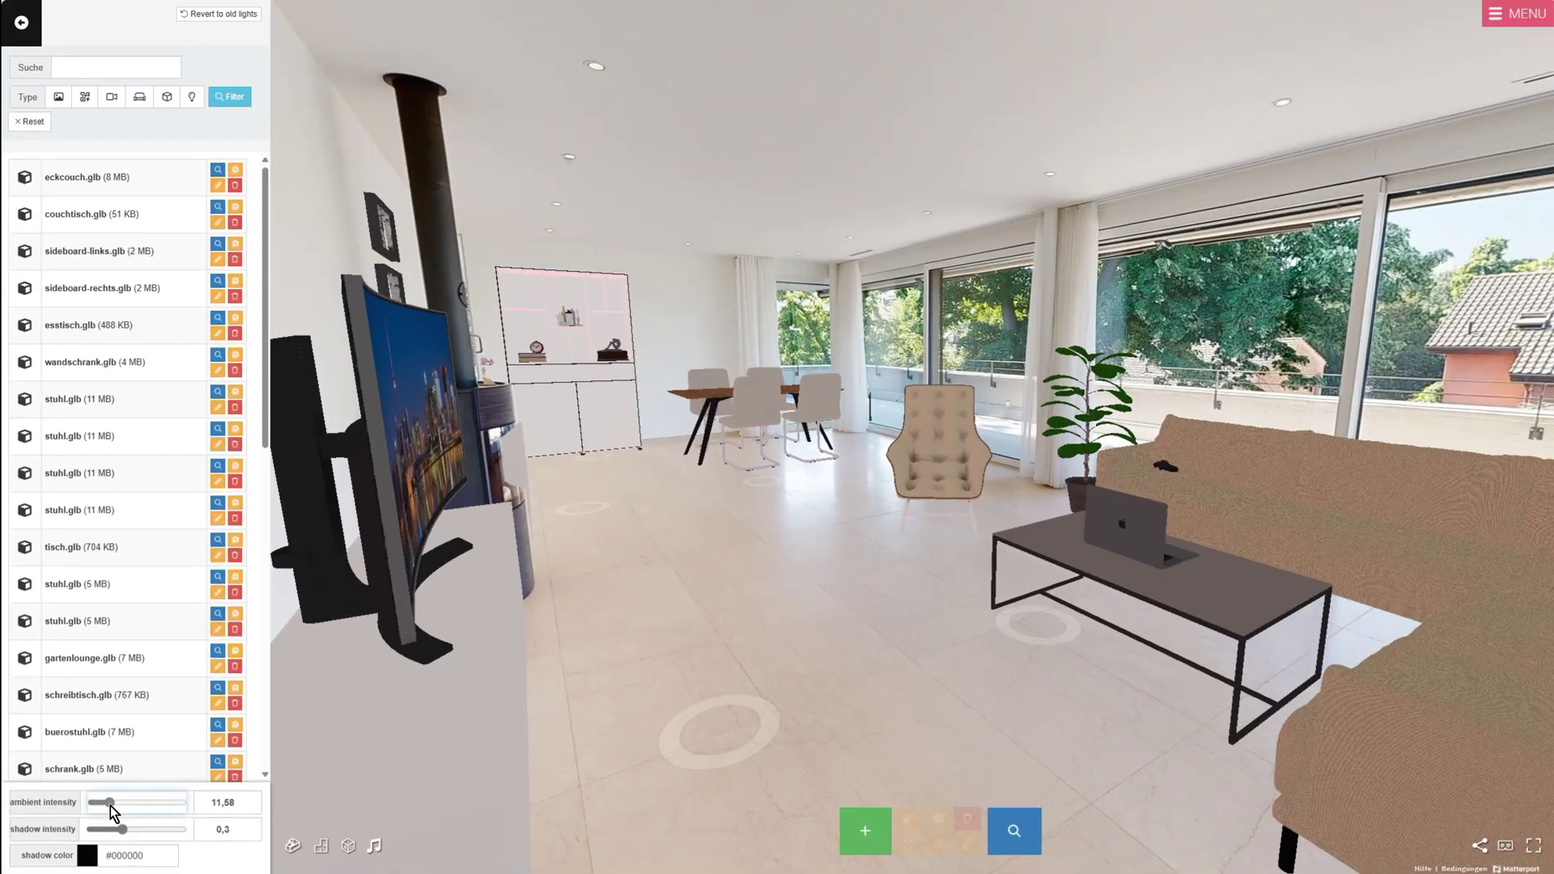
drag(292, 677, 272, 682)
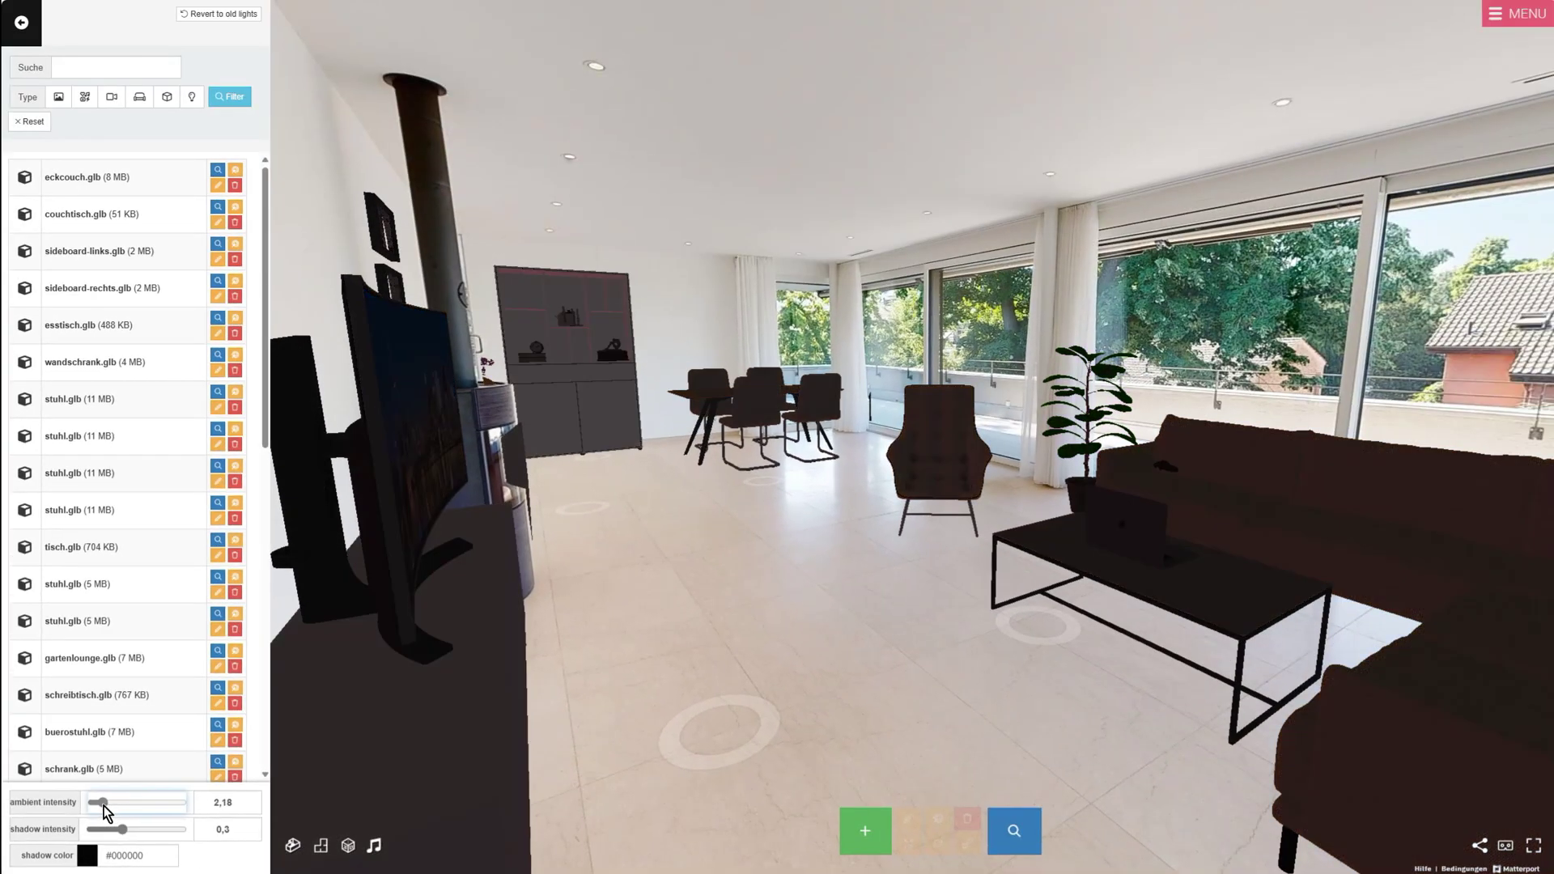
drag(104, 806, 114, 804)
drag(250, 809, 189, 806)
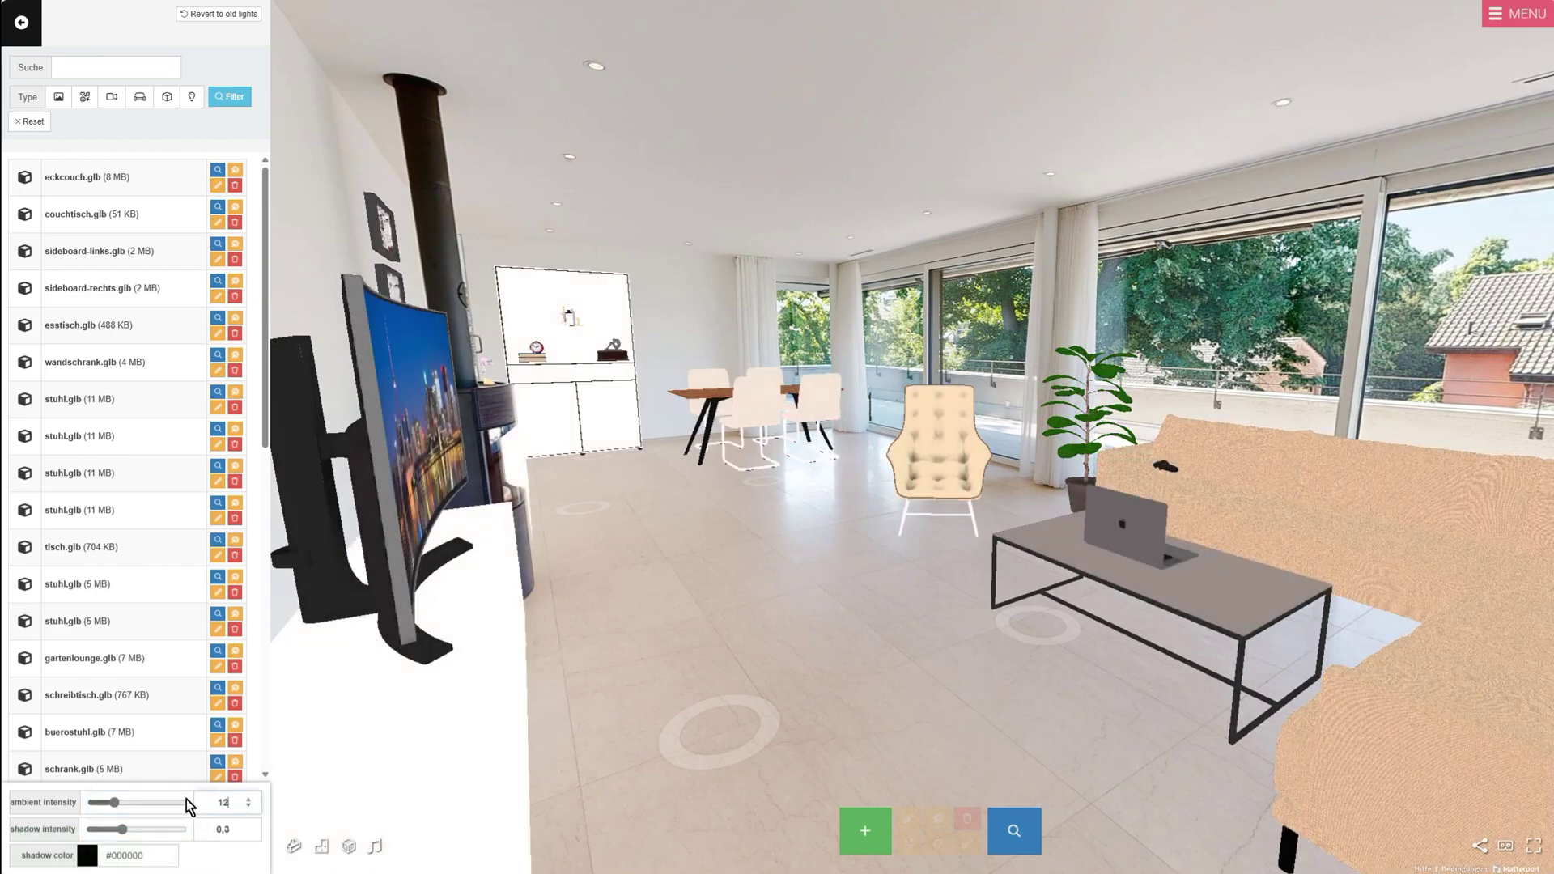
key(Return)
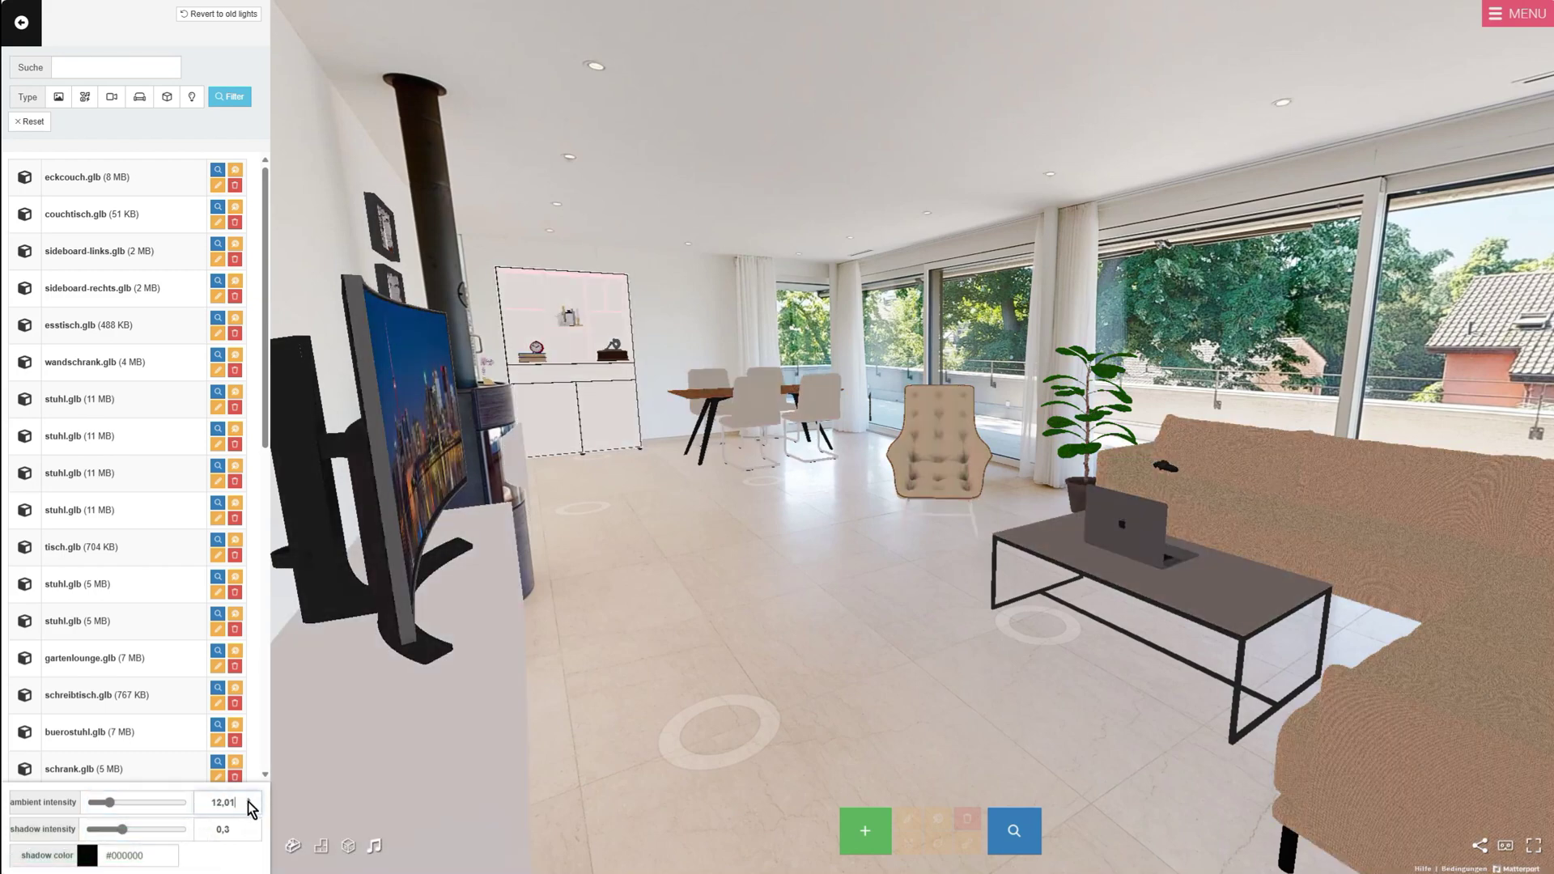
text(,16)
click(248, 801)
click(248, 800)
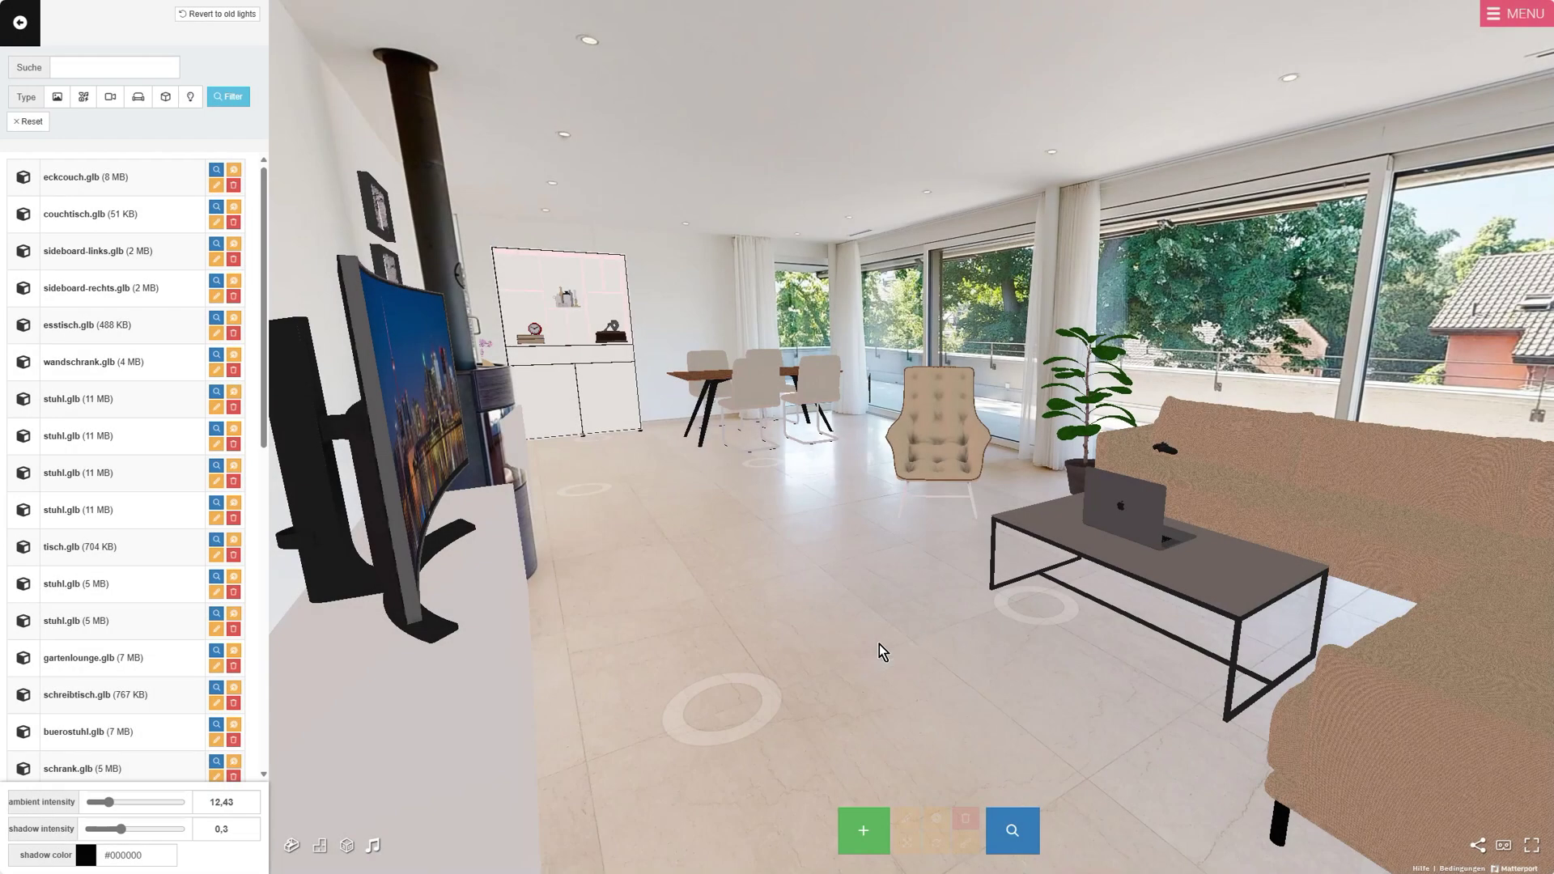
Insert a new spot light and place it on the ceiling above the dining table
click(874, 833)
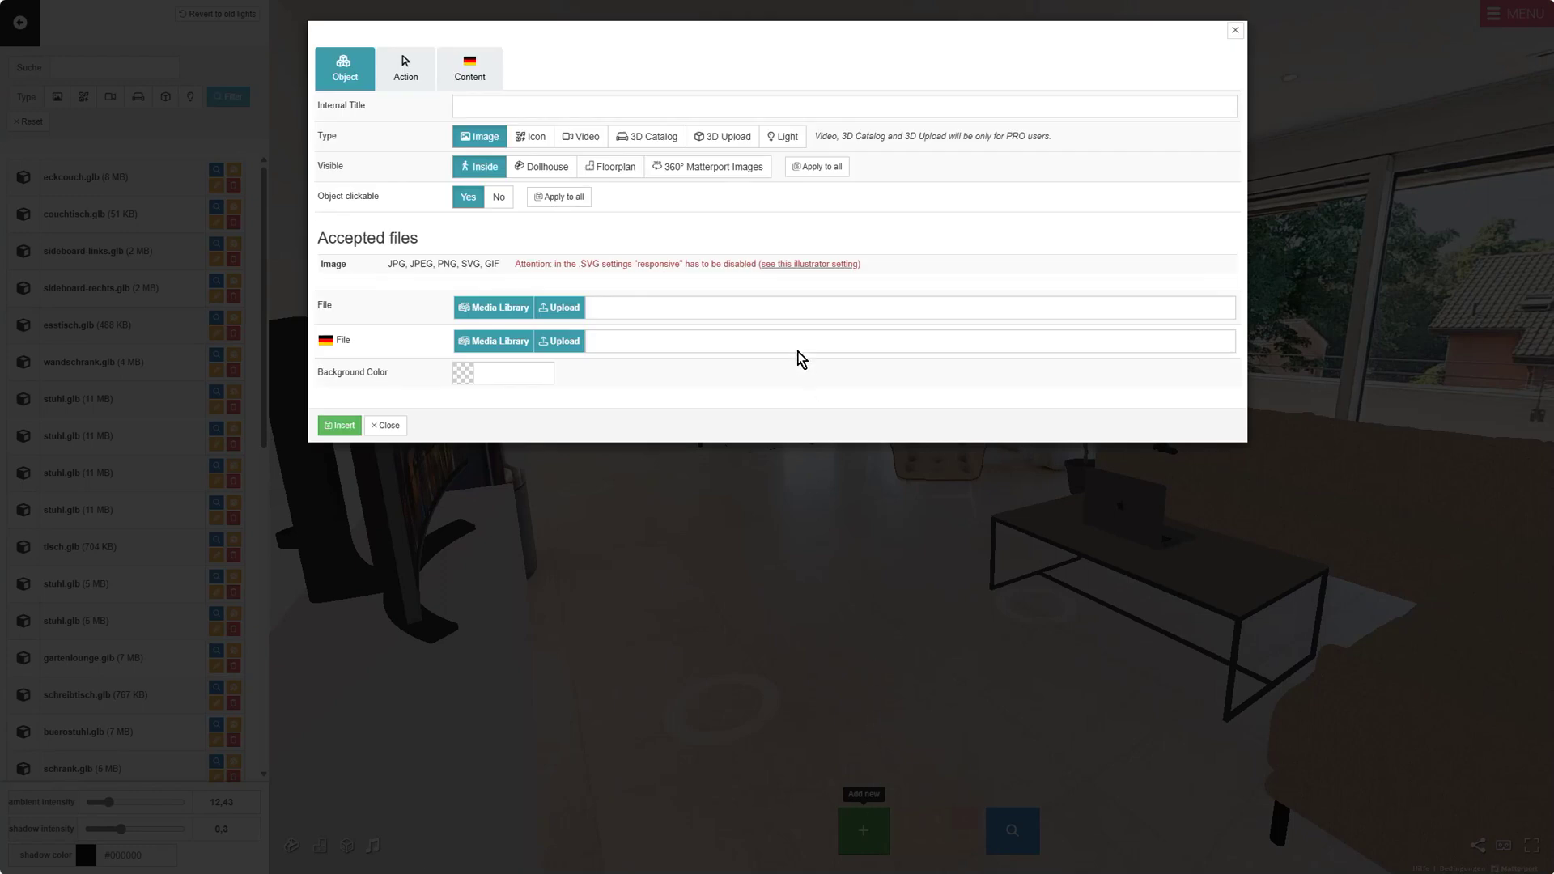
click(787, 137)
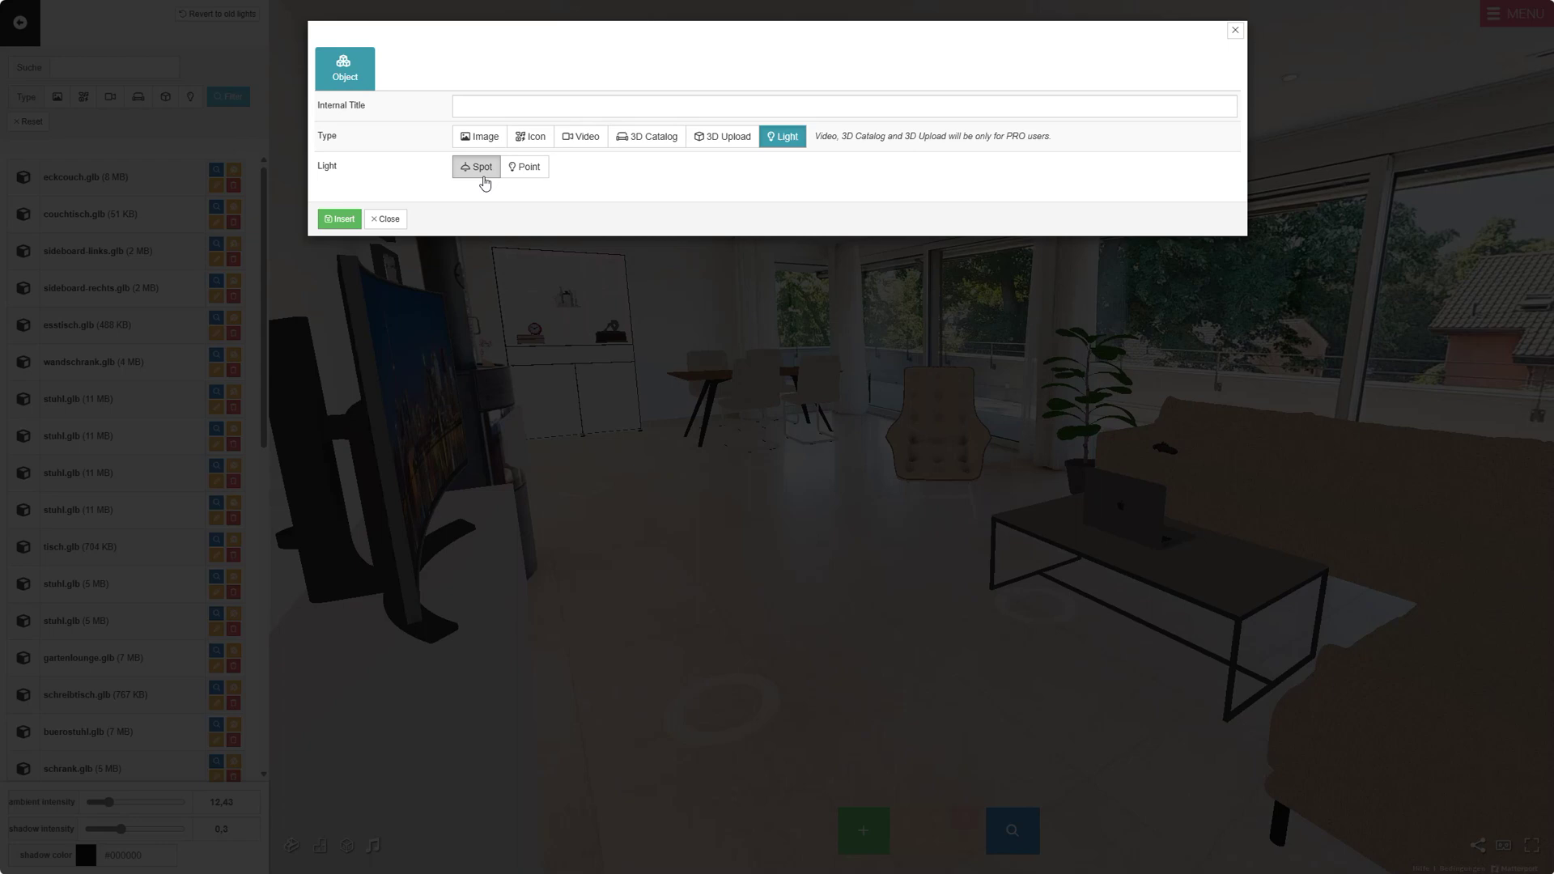
click(340, 220)
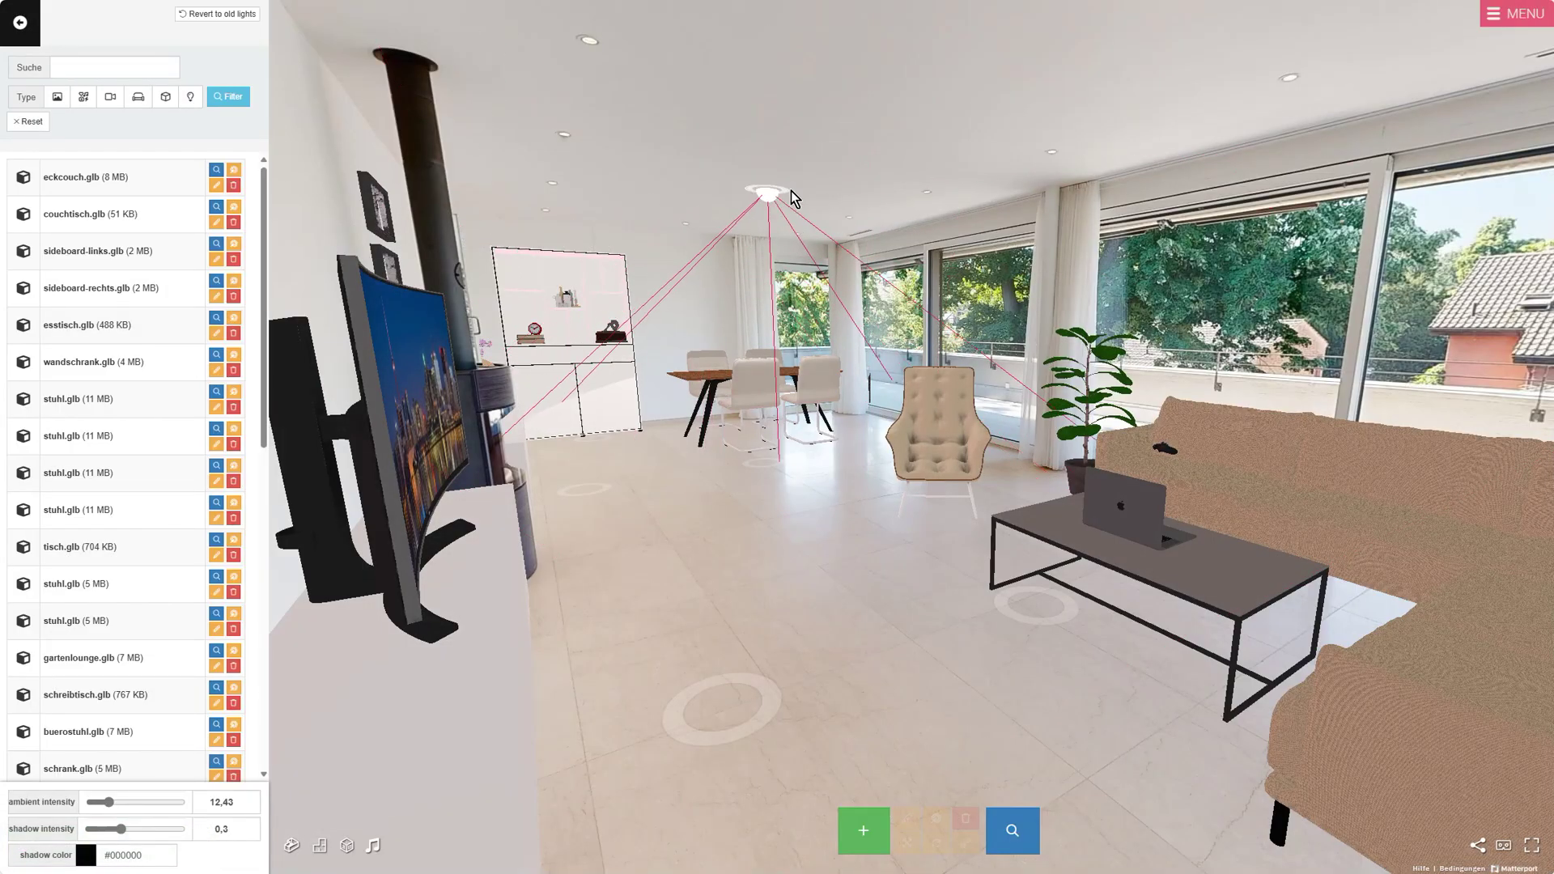
click(926, 128)
drag(923, 130, 748, 226)
click(746, 224)
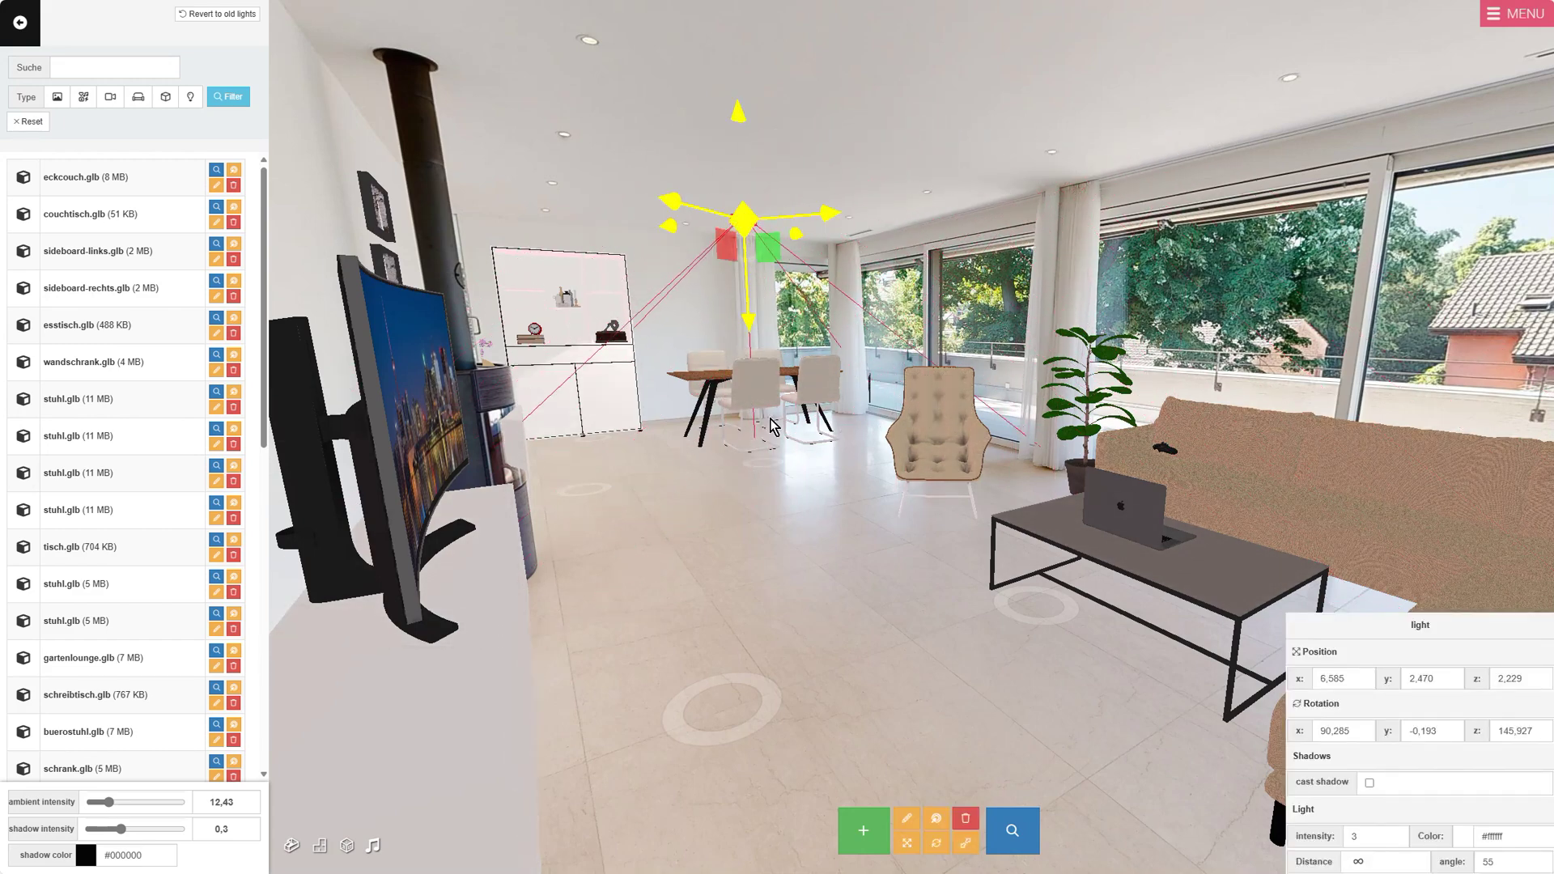
Reposition the spot light on the ceiling above the dining table, at about x 6,60, y 2,47, z 2,12
click(738, 484)
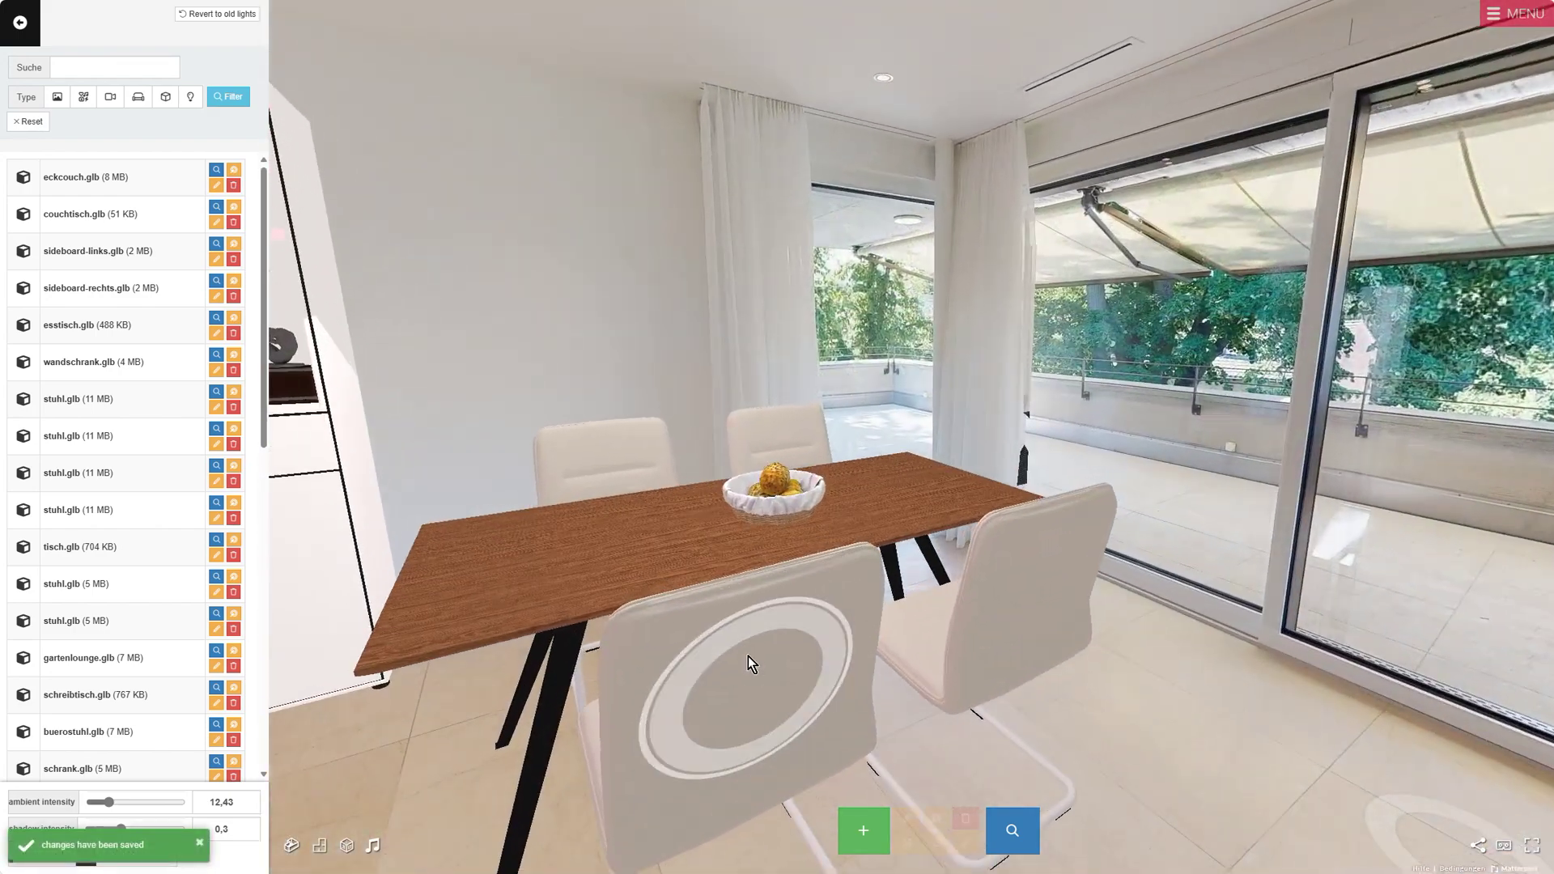
click(748, 658)
drag(696, 536, 891, 566)
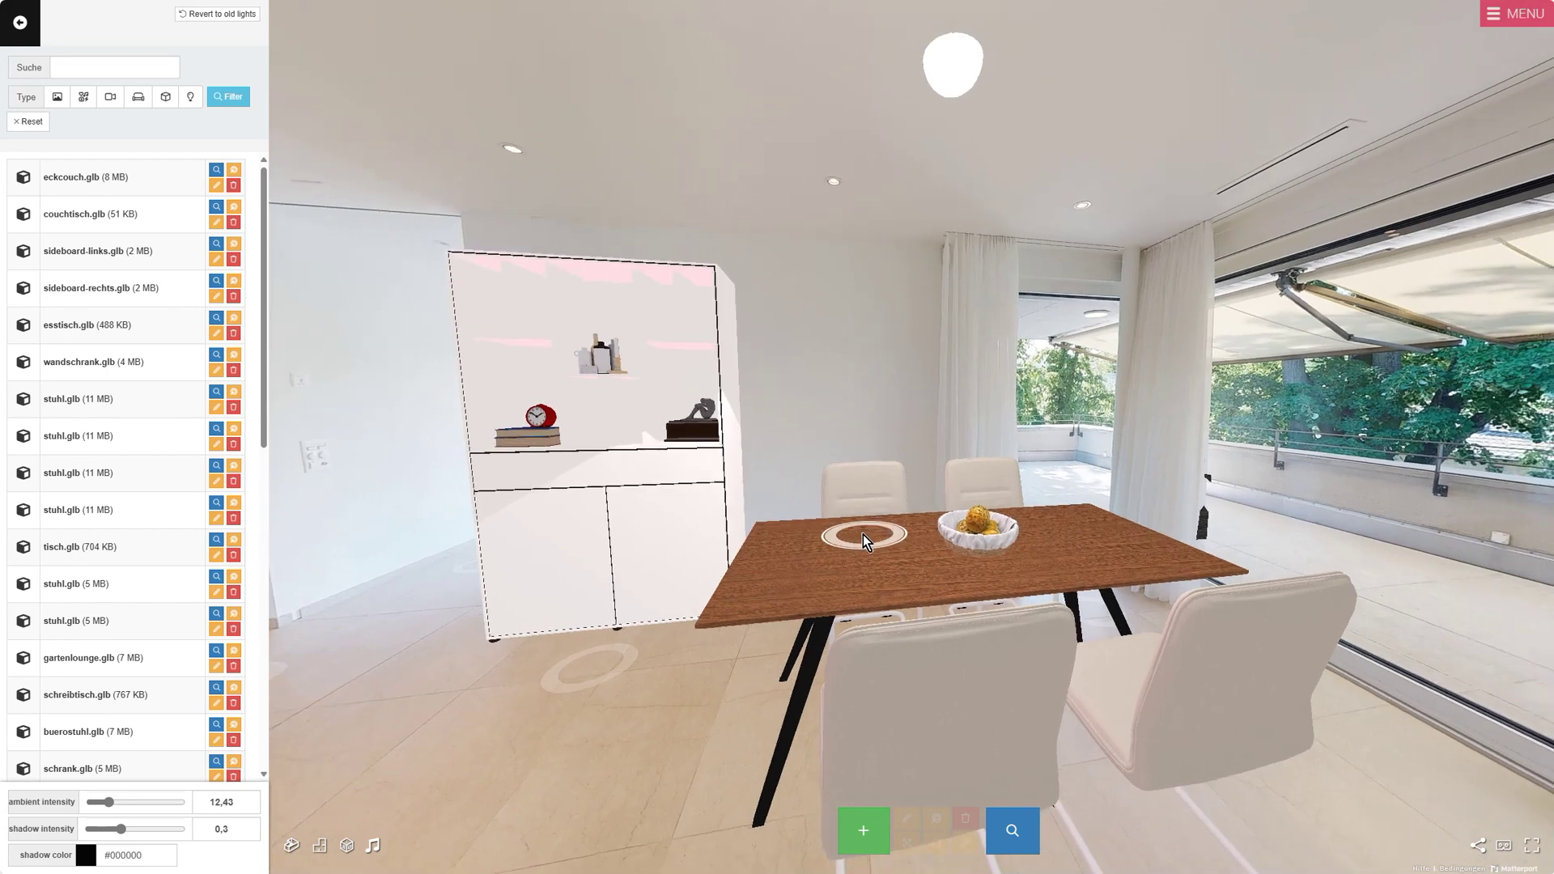
click(949, 82)
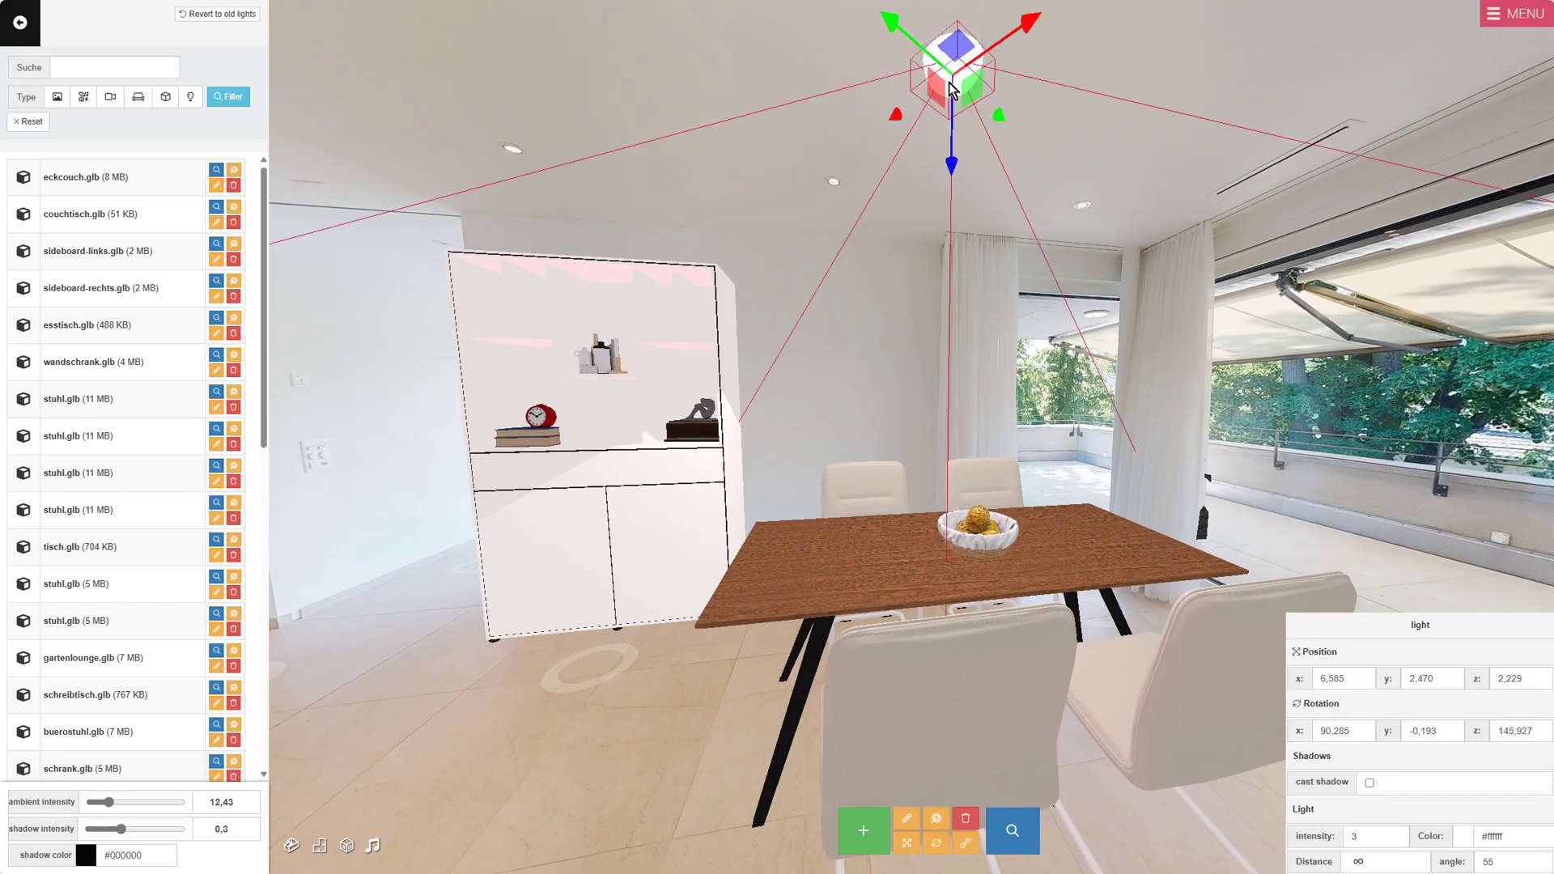
click(949, 83)
click(948, 83)
drag(996, 81, 926, 104)
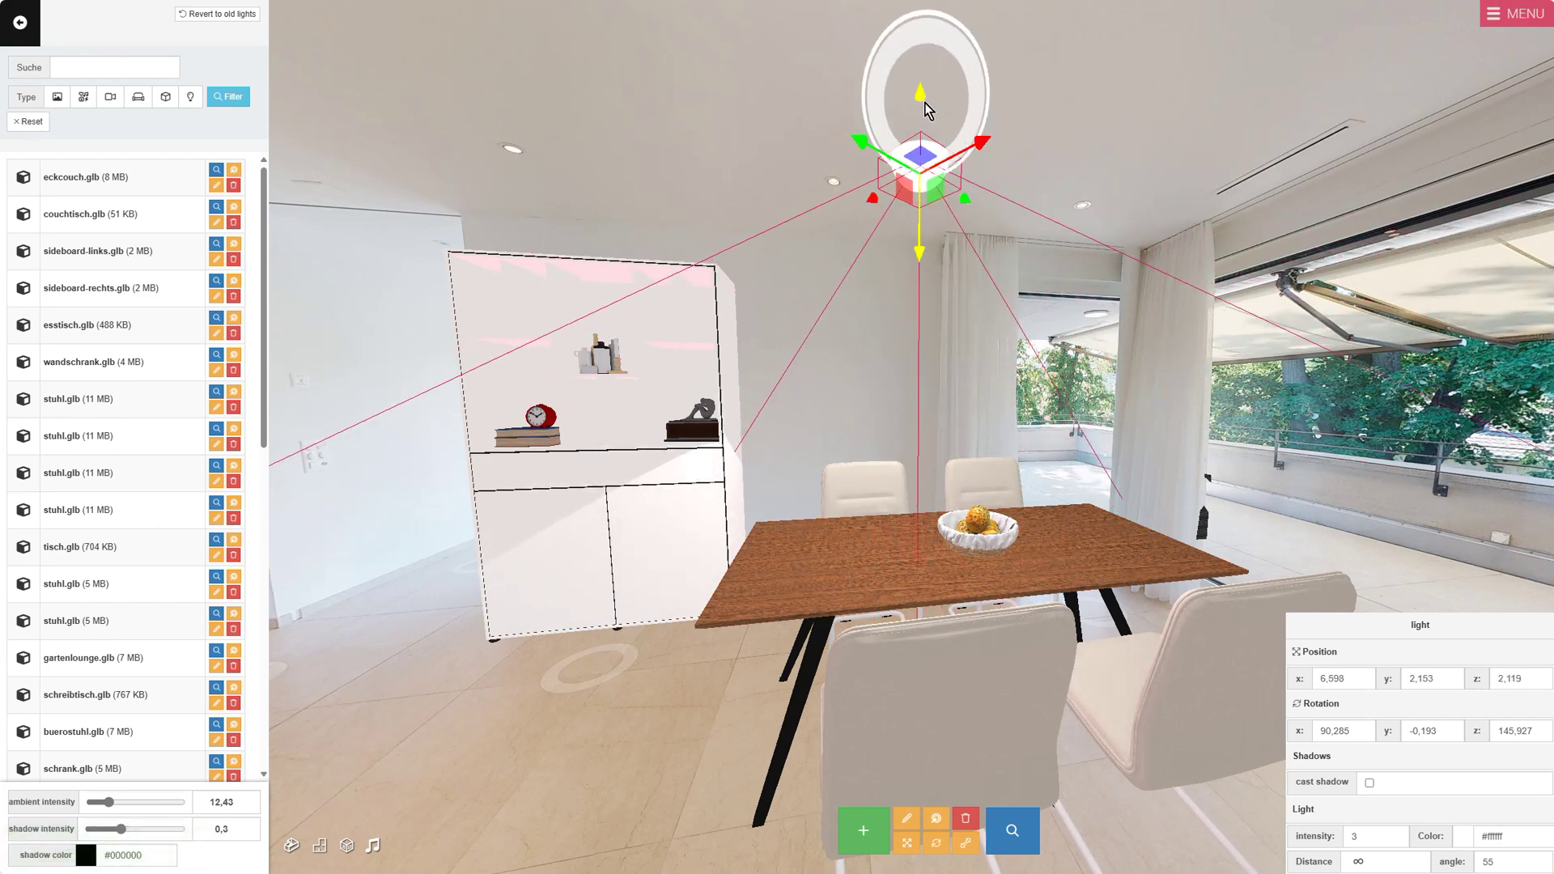
mouse_move(913, 227)
mouse_down()
mouse_move(921, 159)
mouse_move(916, 243)
mouse_move(867, 278)
mouse_move(913, 203)
mouse_up()
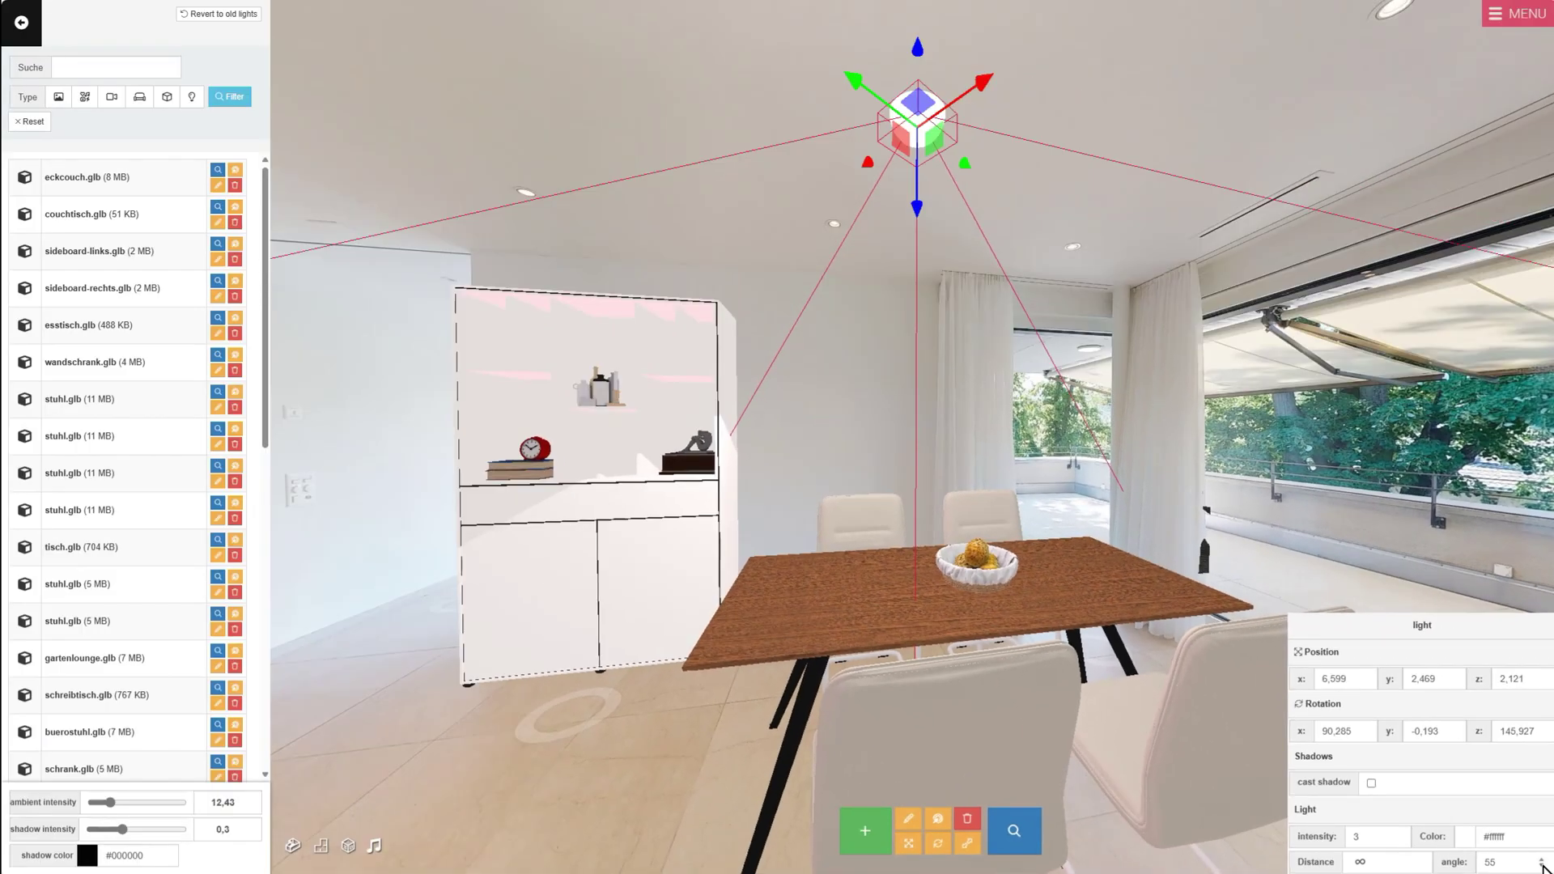
Narrow the dining table spot light's angle to 42 and shift it along the ceiling to about x 6,67, z 1,93
click(1522, 851)
scroll(1543, 868, down, 17)
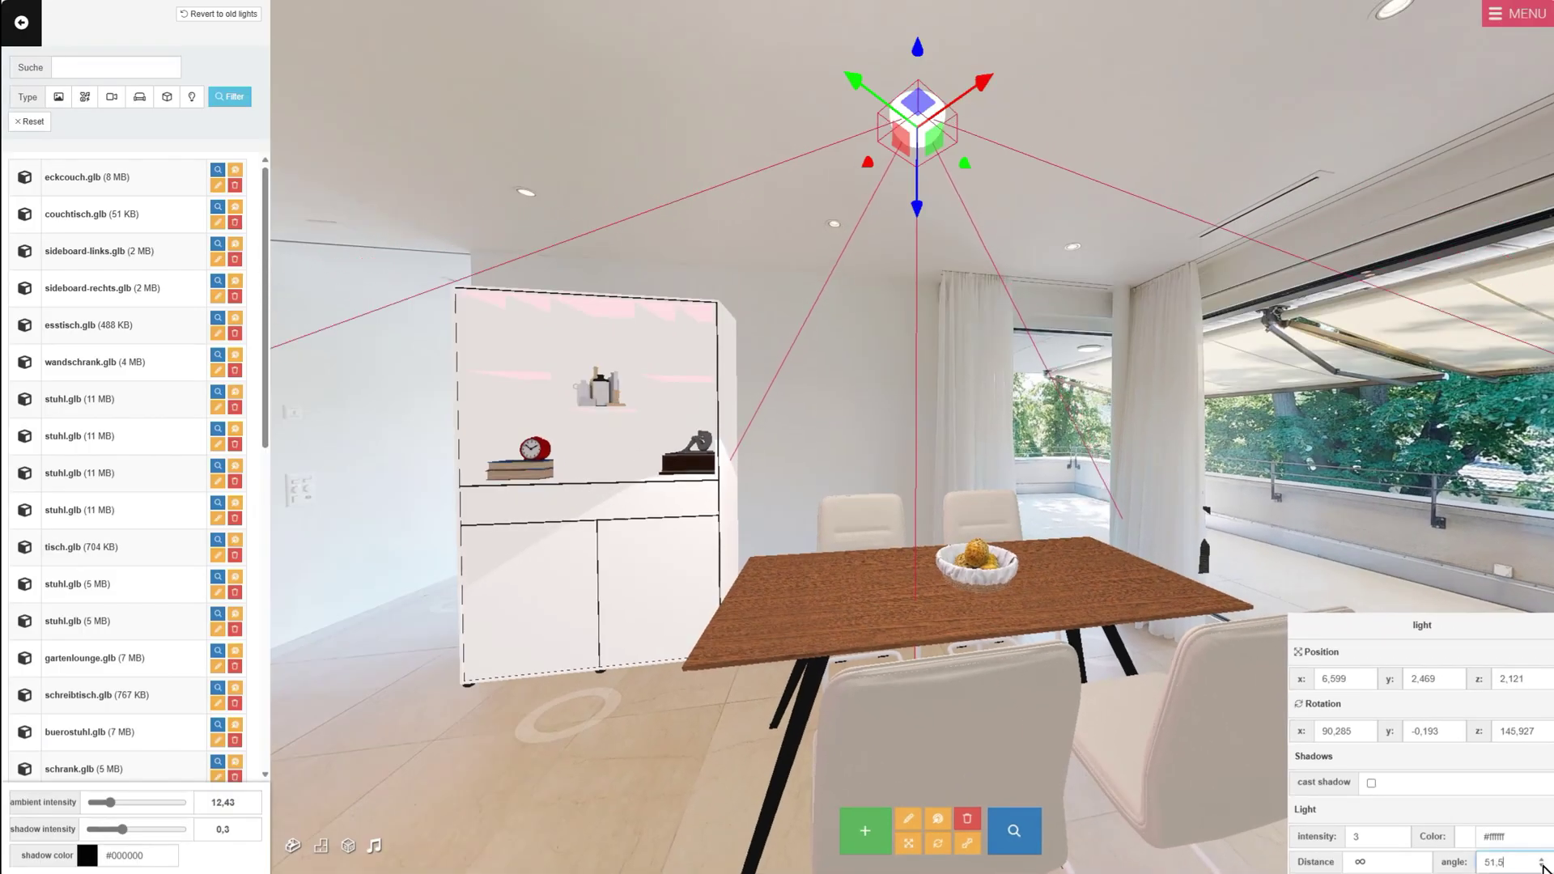
scroll(1543, 868, down, 6)
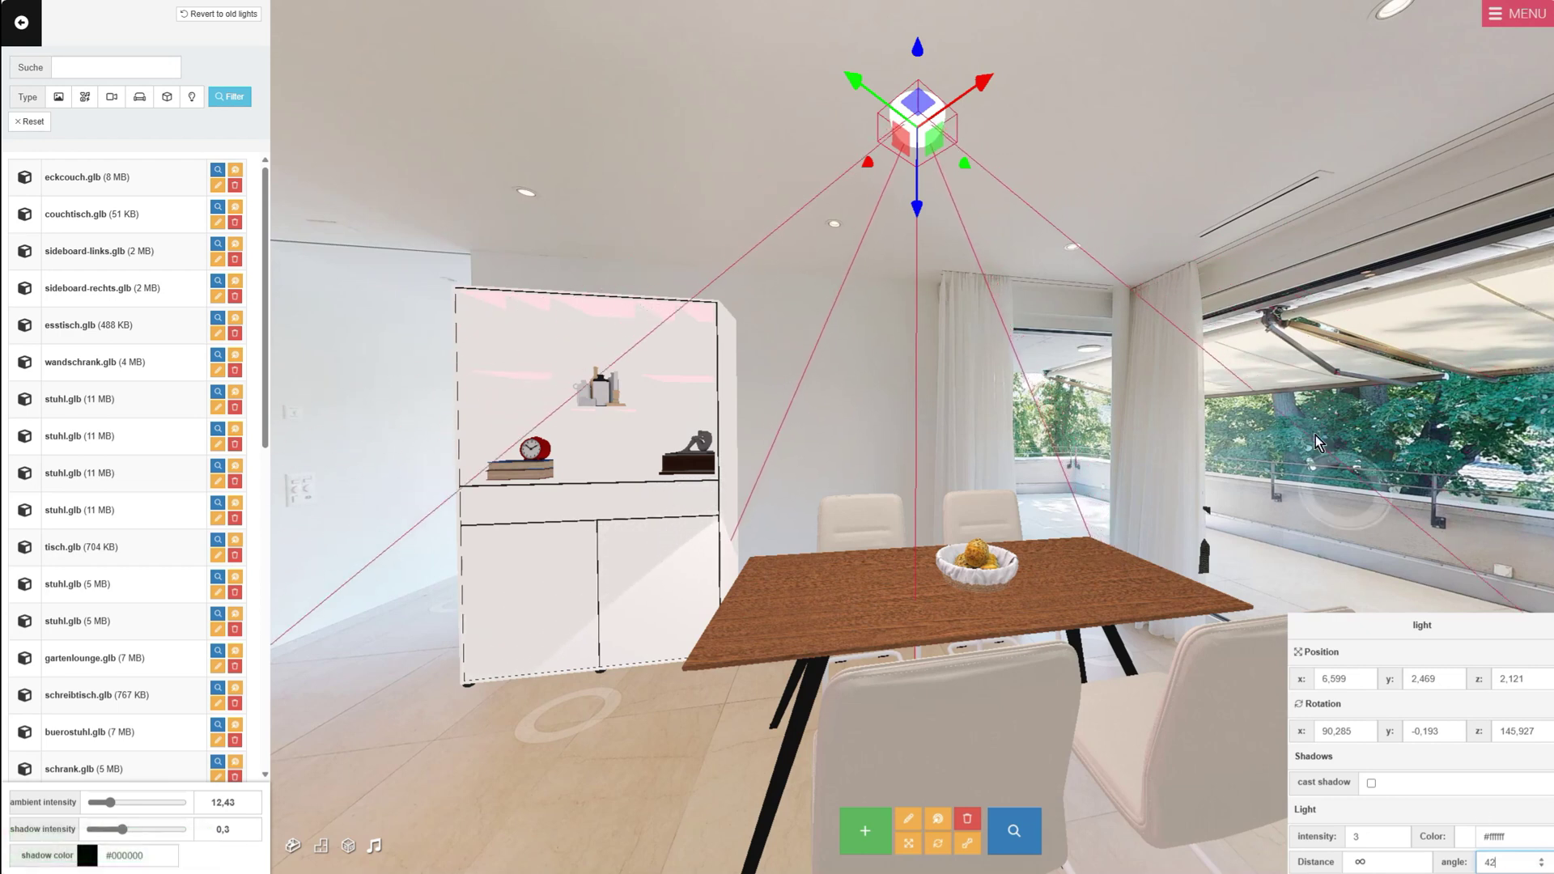
drag(975, 174, 903, 99)
Limit the dining table spot light's distance to 2,7
click(1420, 859)
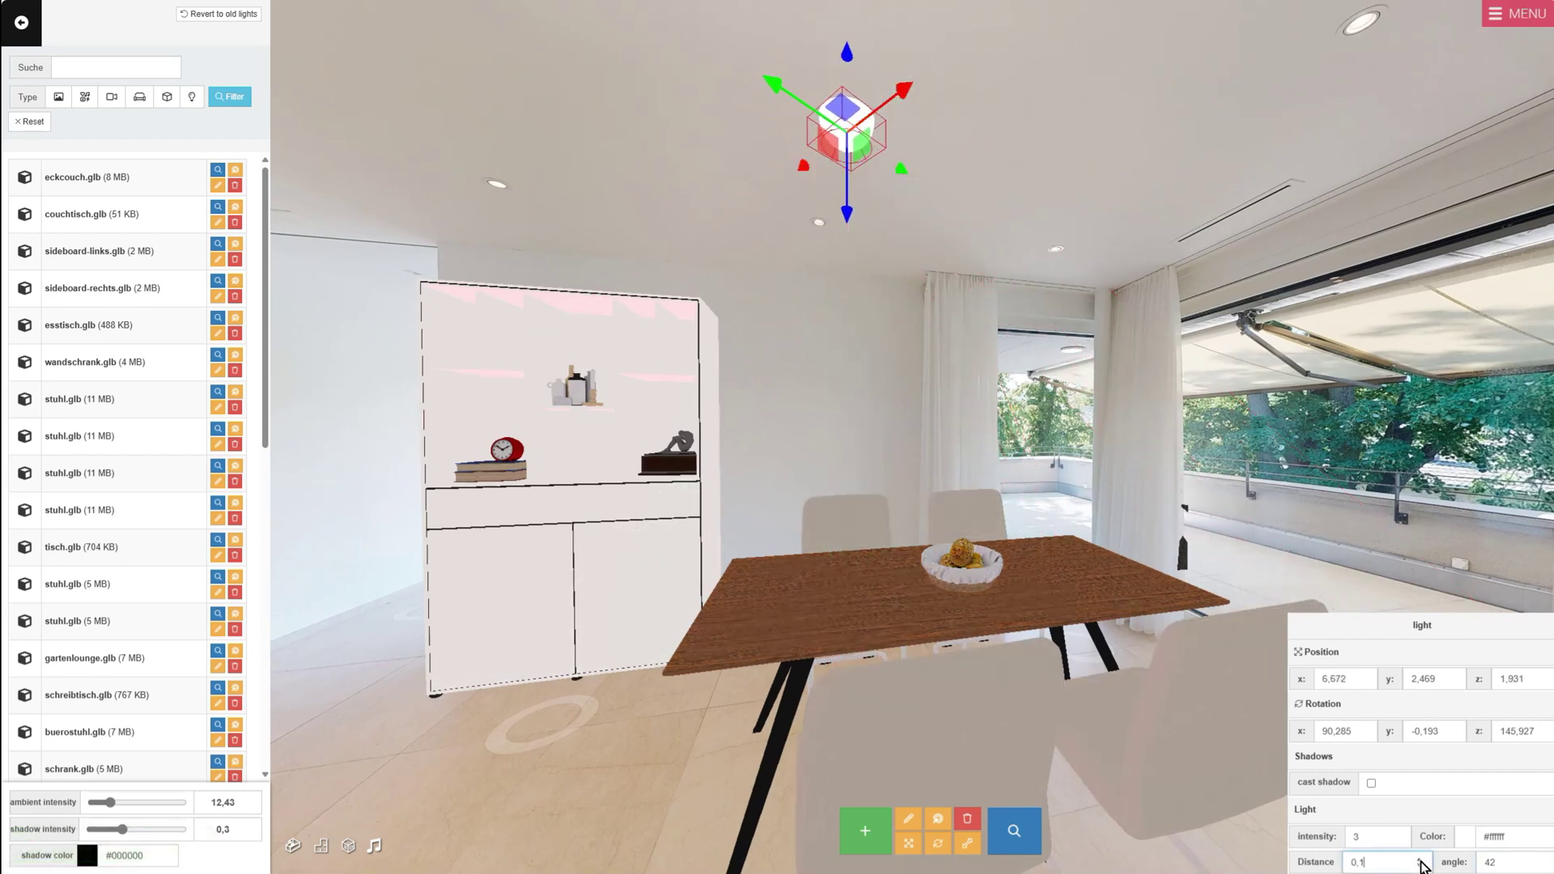
click(1420, 860)
click(1420, 859)
click(1420, 860)
click(1420, 860)
click(1420, 860)
click(1421, 860)
click(1420, 860)
click(1420, 860)
click(1420, 860)
click(1420, 859)
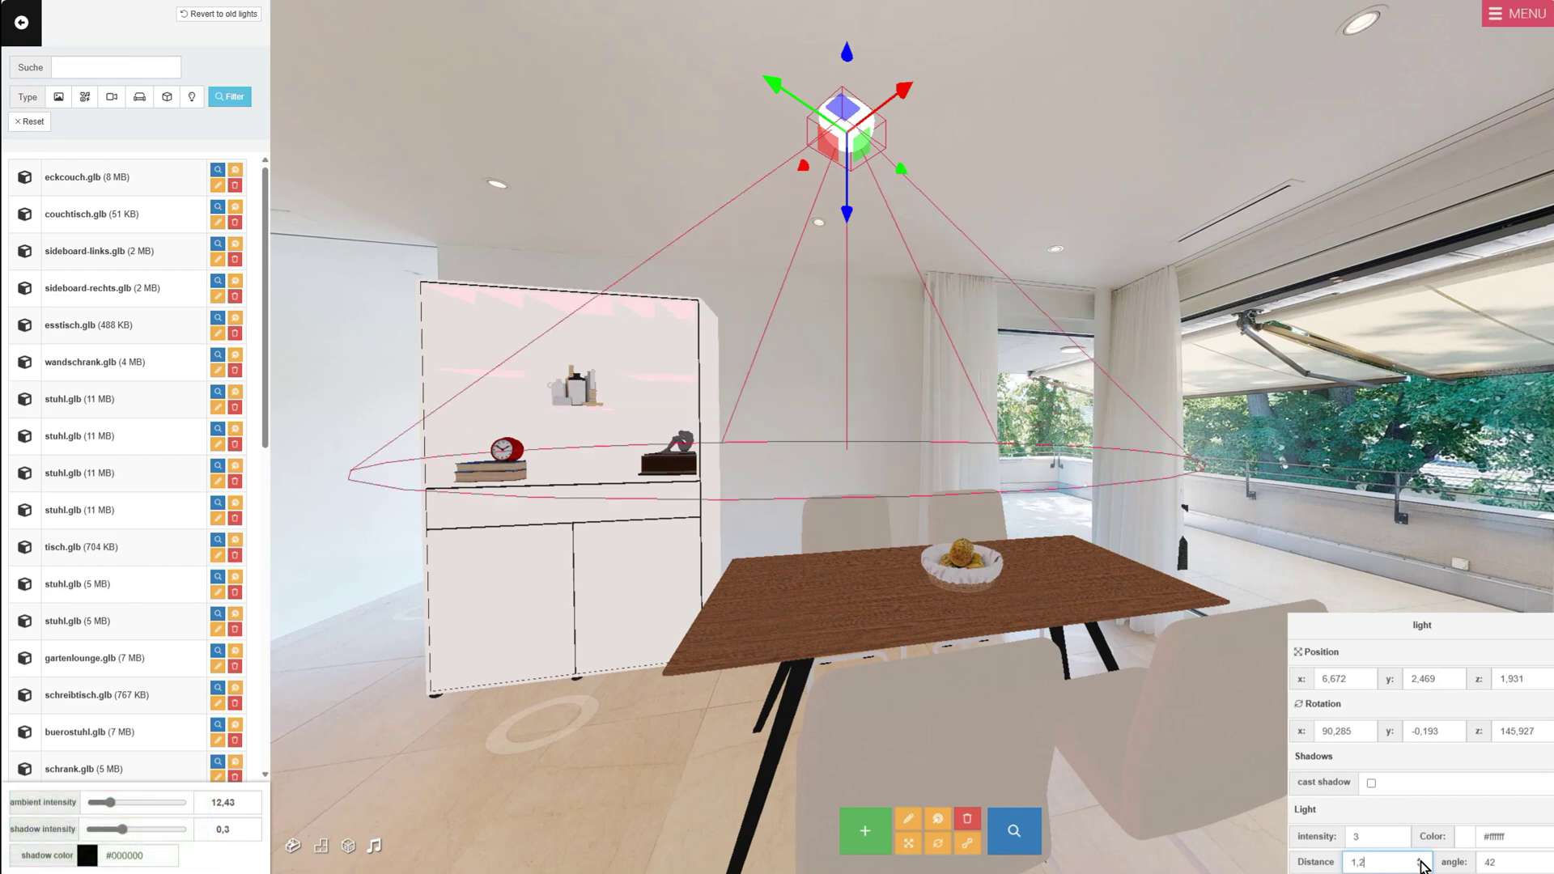
click(1420, 859)
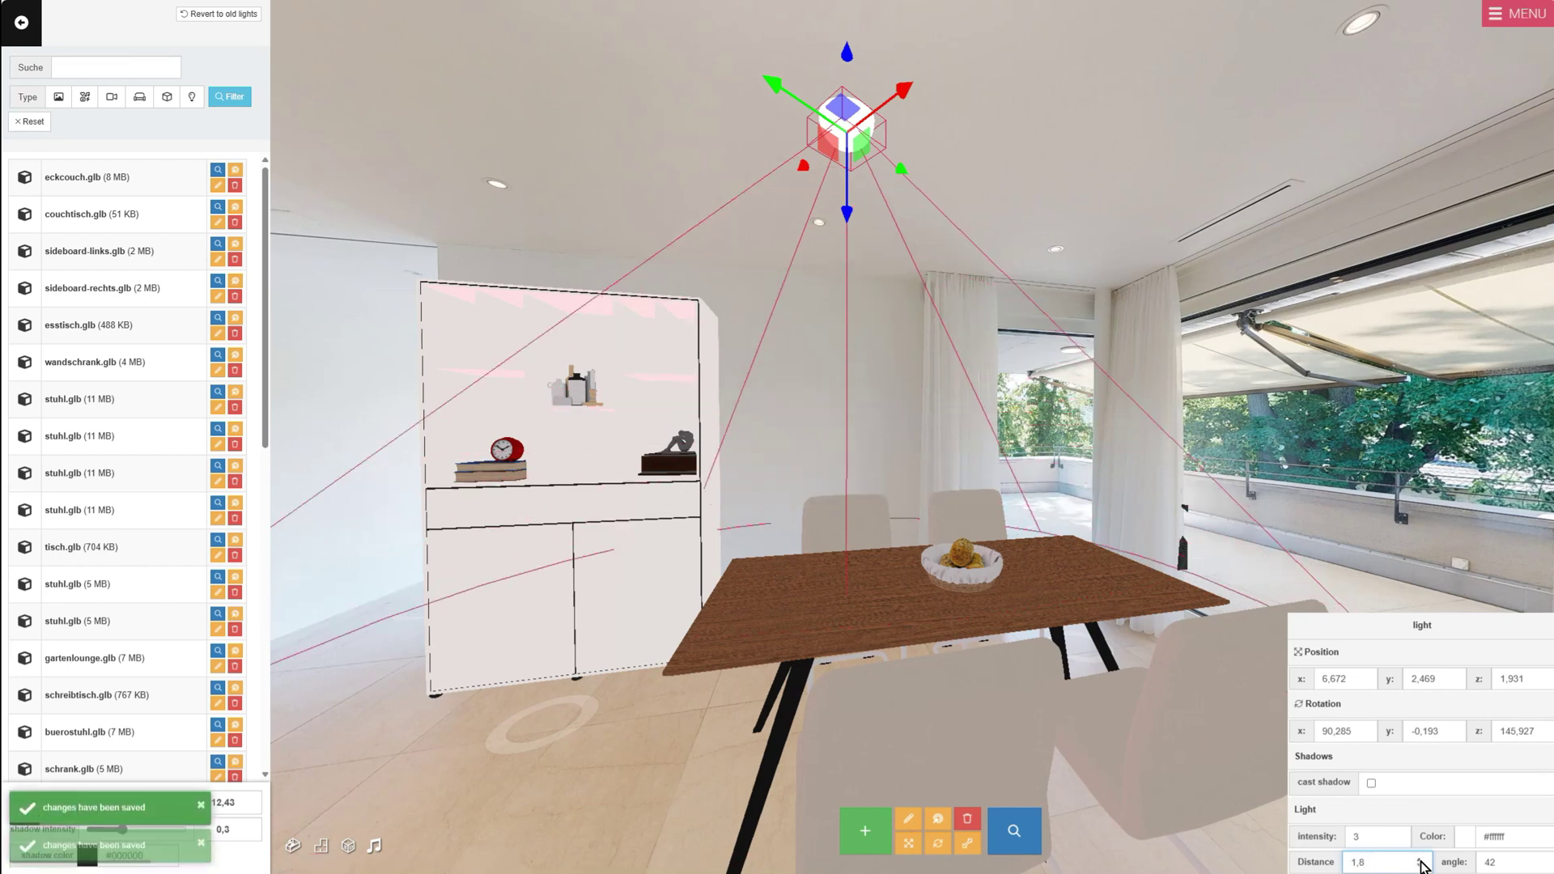
click(1419, 859)
click(1419, 859)
click(1419, 859)
Set the spot light's angle to 40,5 and move it to about x 6,65, z 2,01 above the dining table
click(1541, 866)
click(1541, 866)
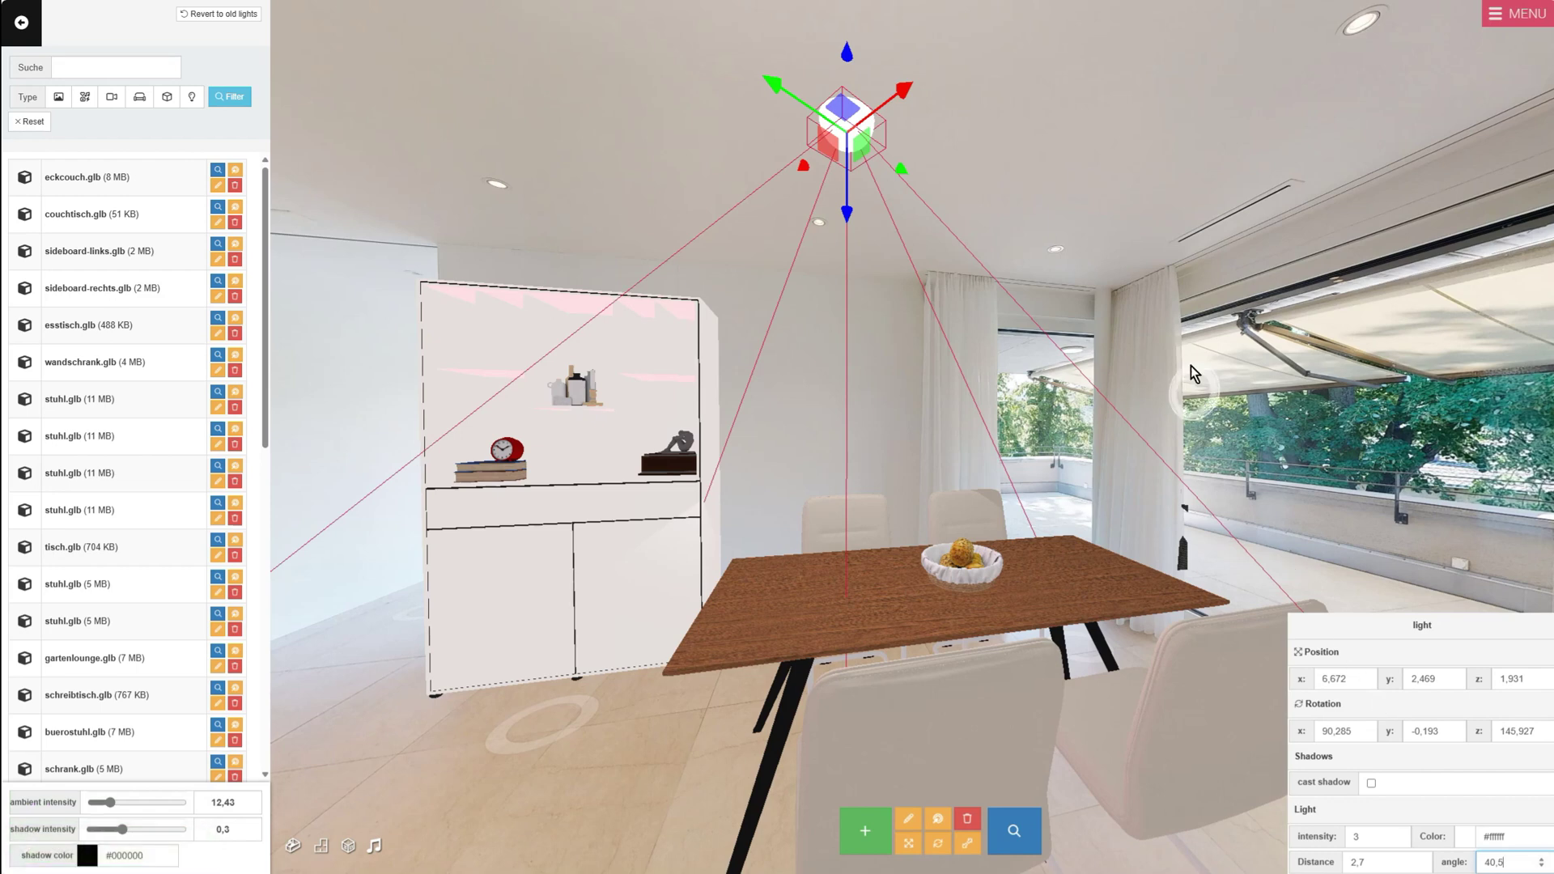
drag(840, 138, 865, 145)
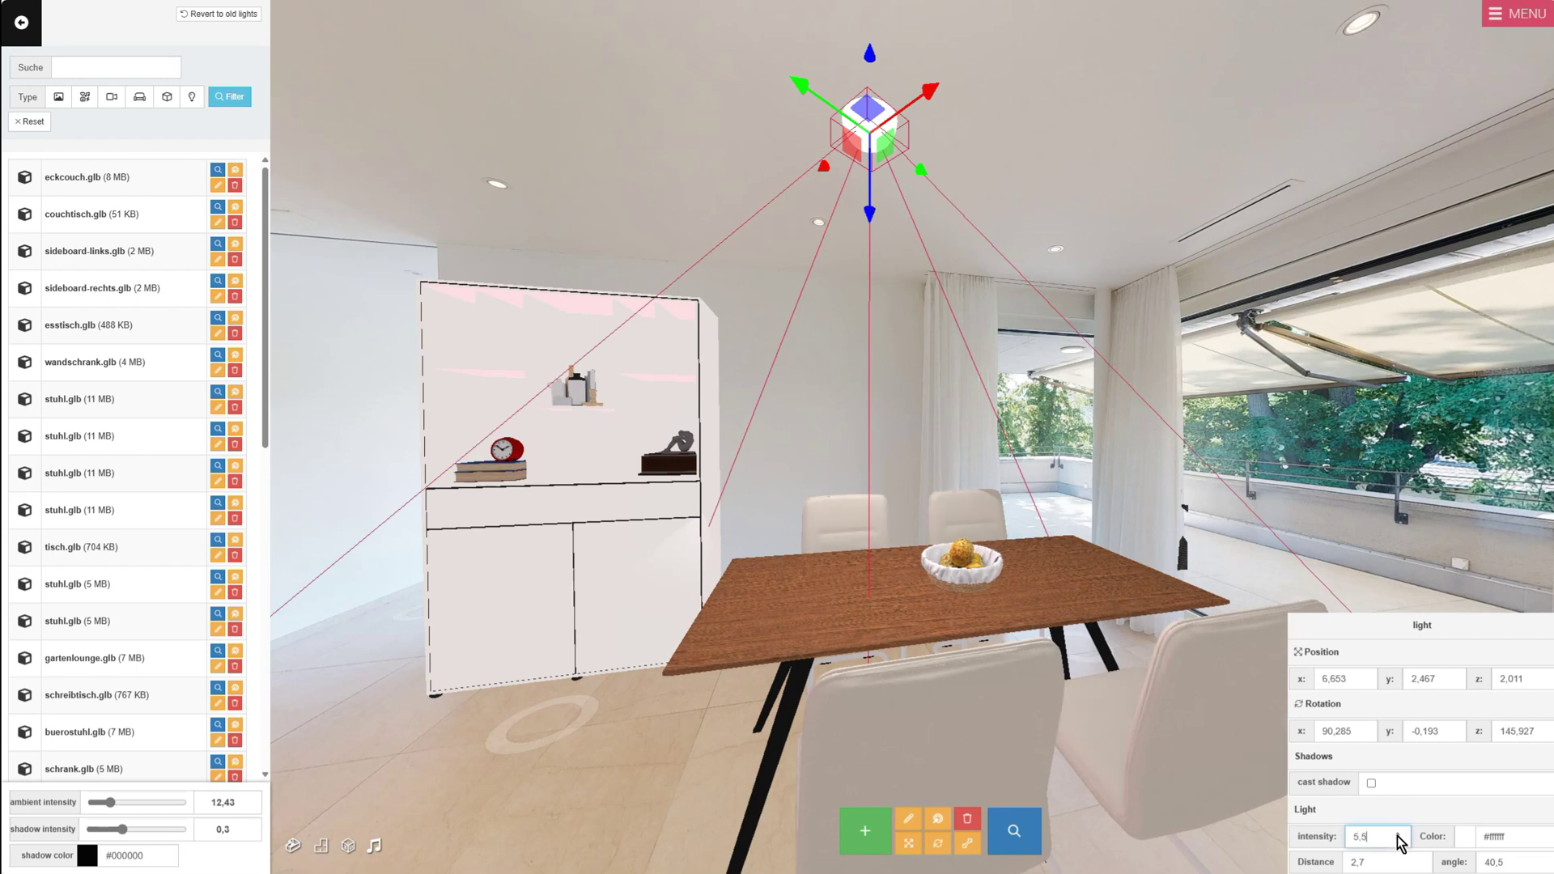
Compare intensities on the dining table spot light, trying 2 and settling on 9
double_click(1358, 842)
text(5)
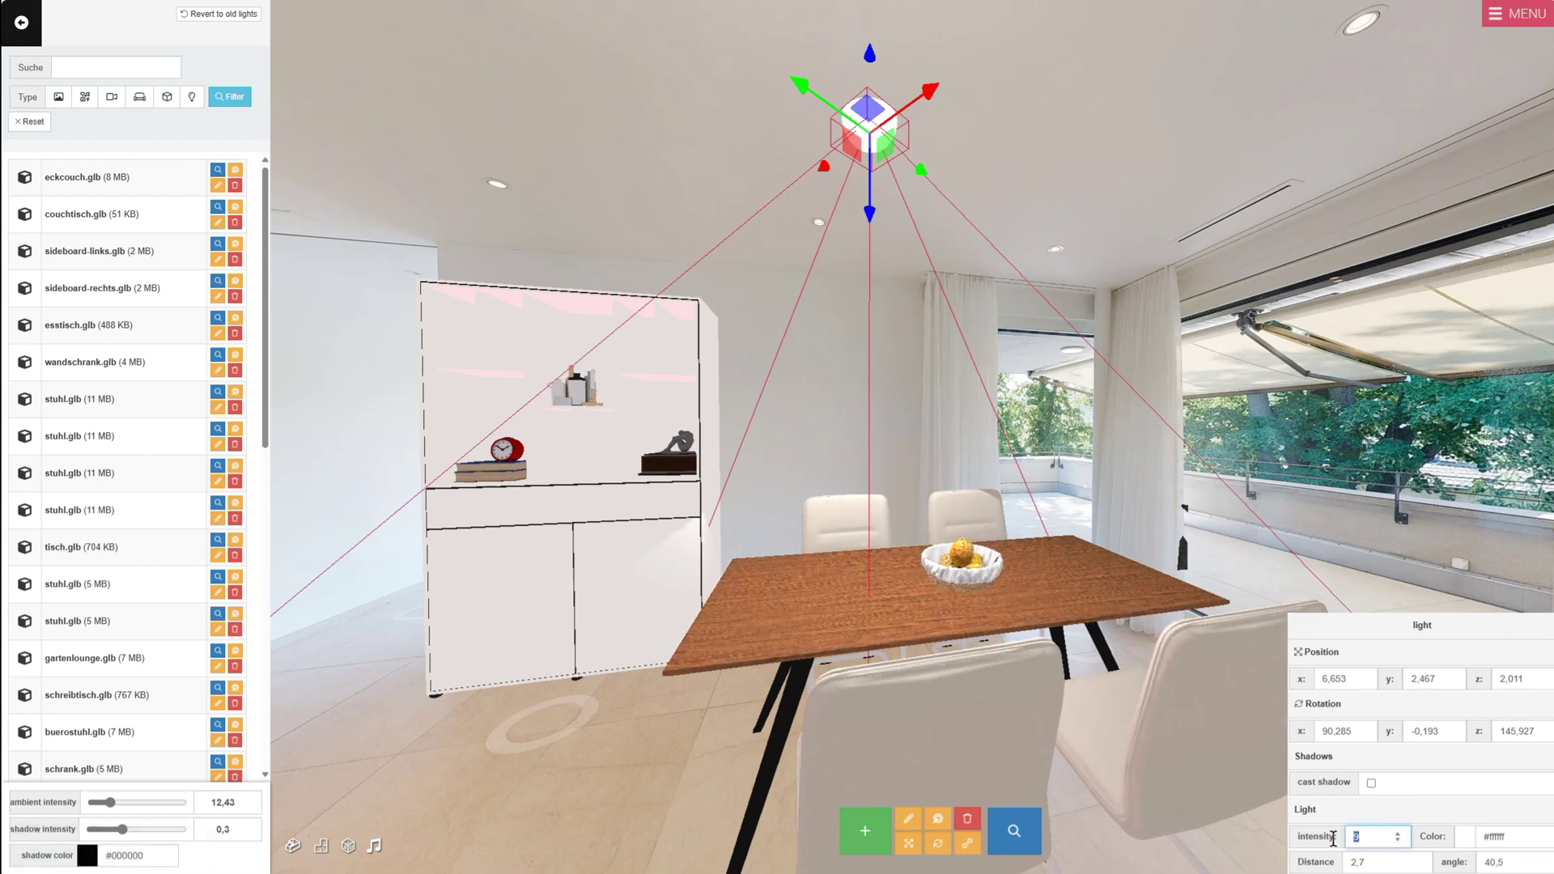
text(2)
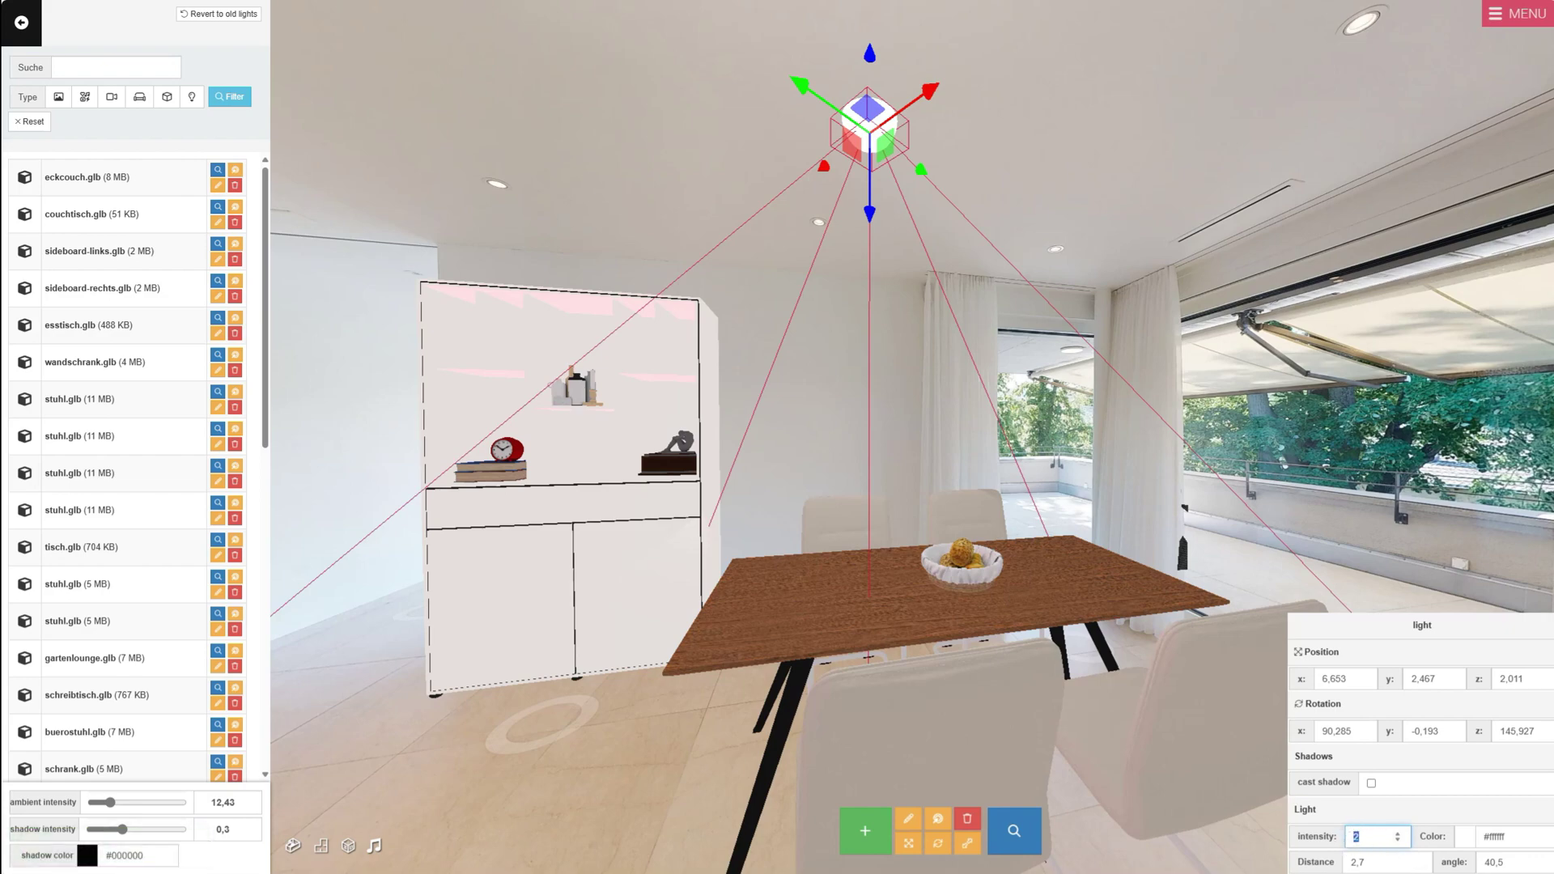
text(9)
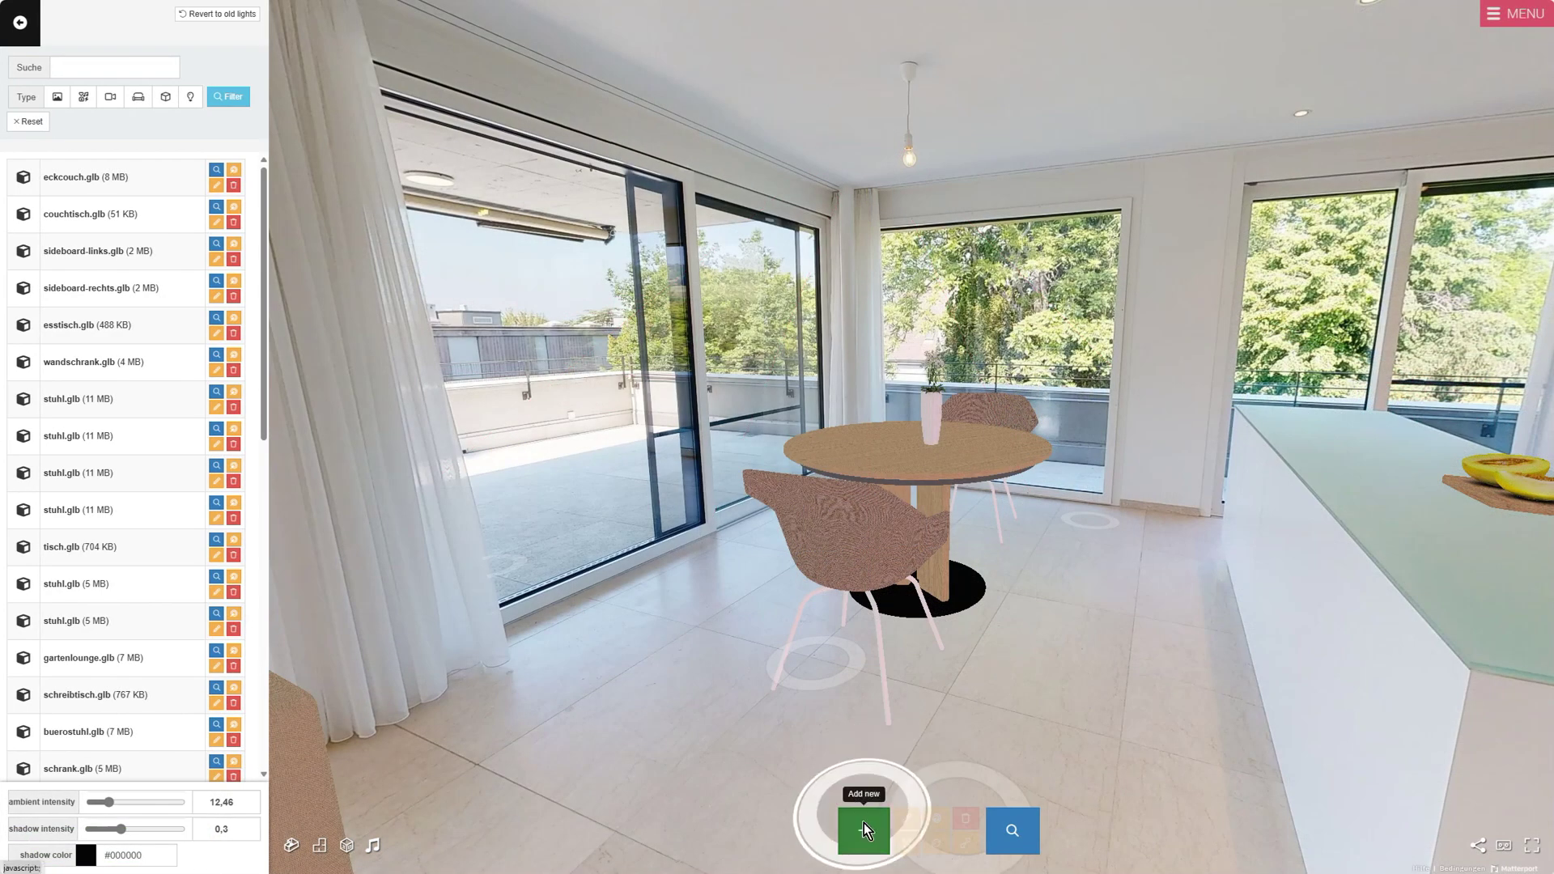
Insert a new light at the pendant lamp above the round table and lower it to about y 1,86
click(863, 826)
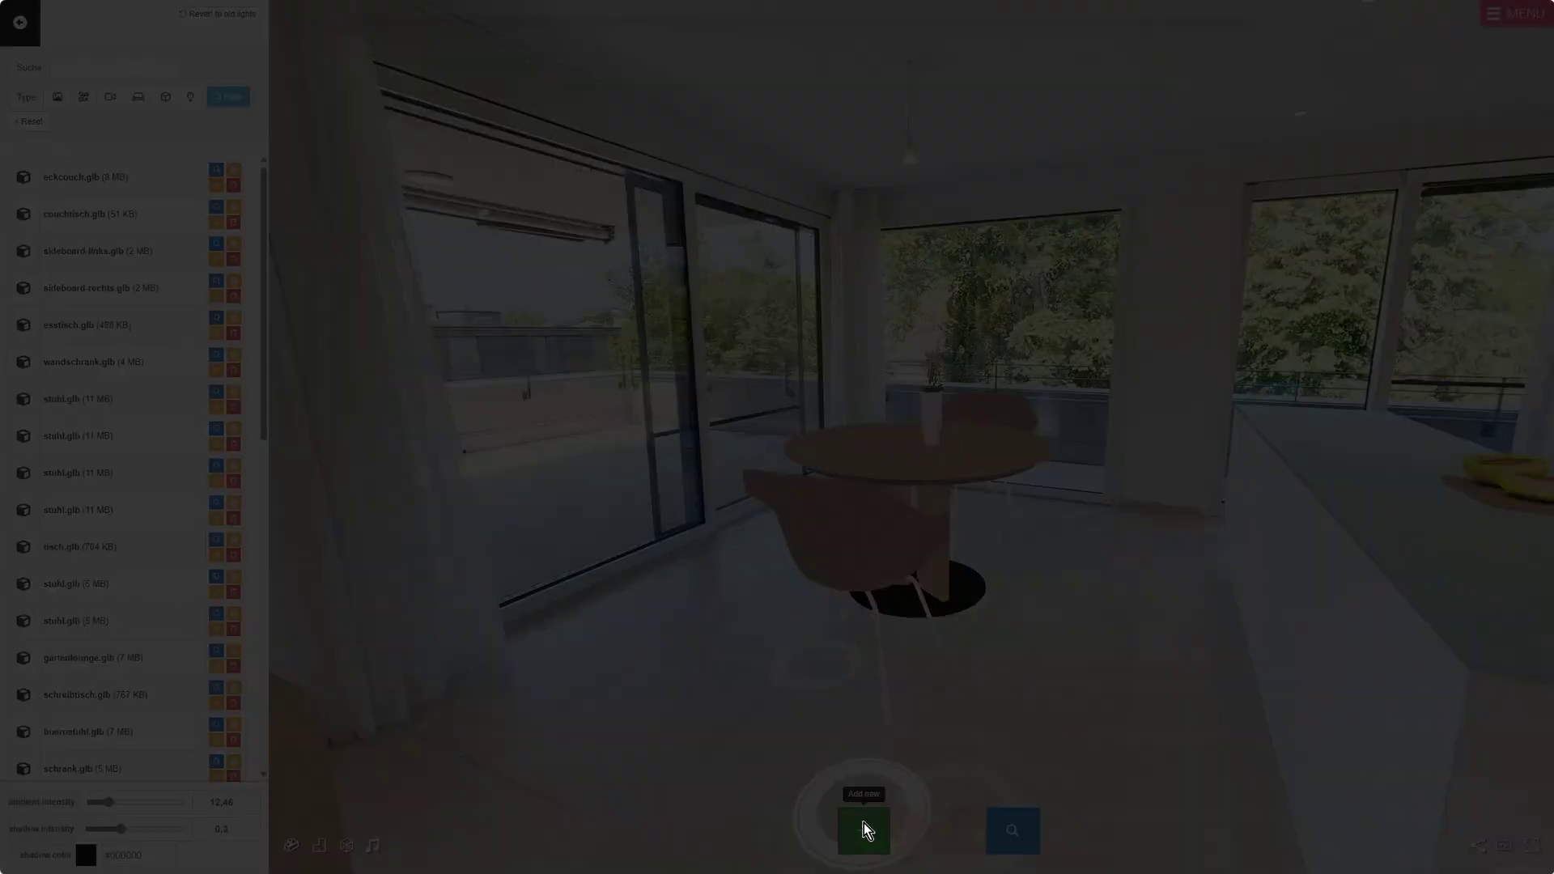
click(783, 137)
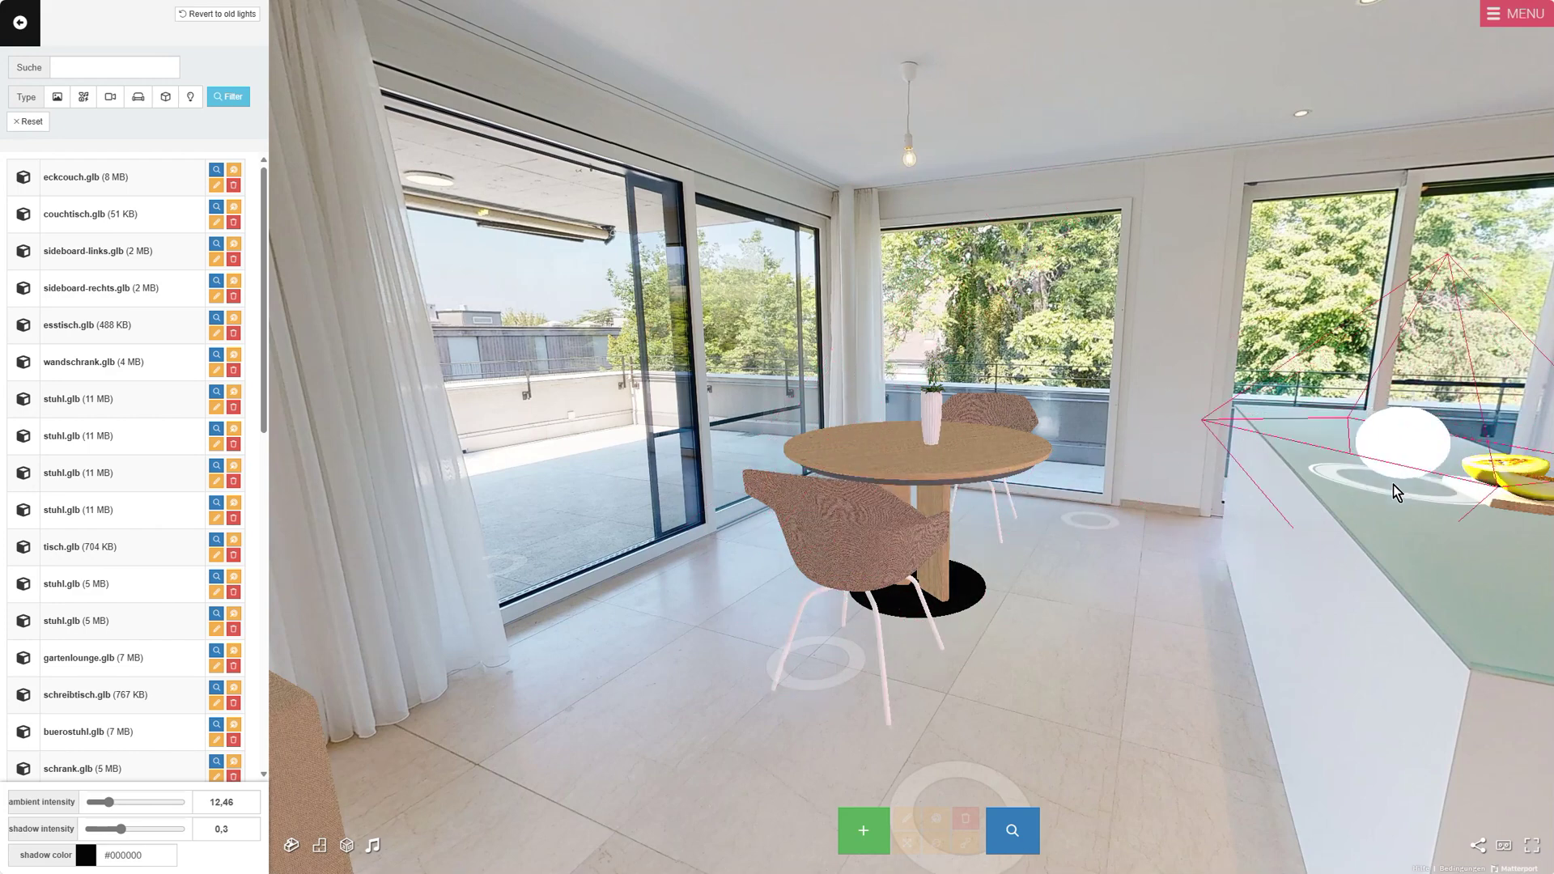
click(901, 75)
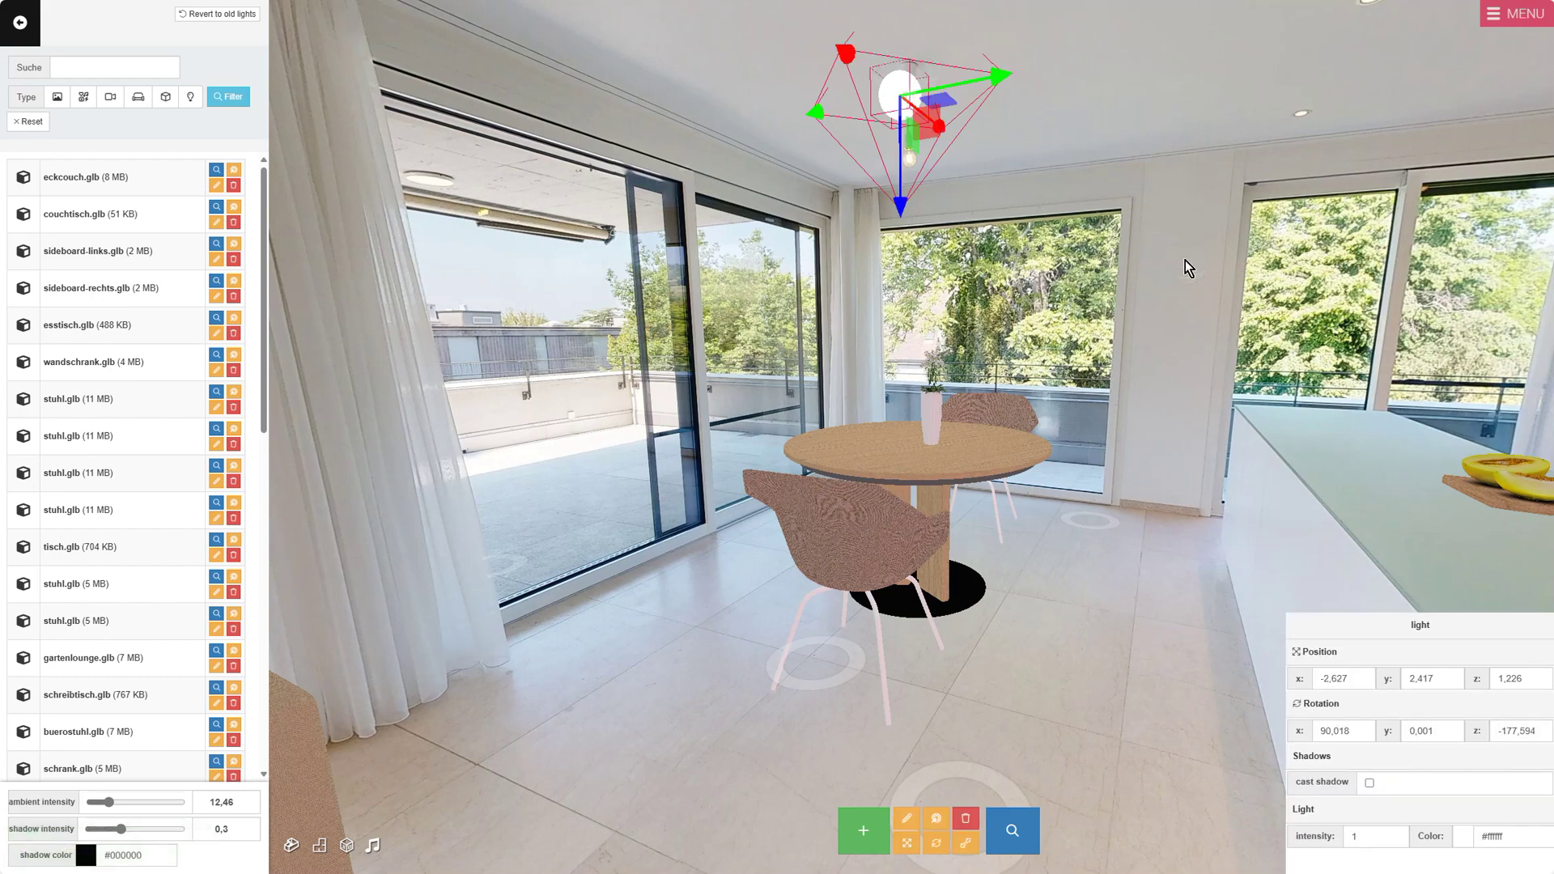
drag(901, 207, 908, 330)
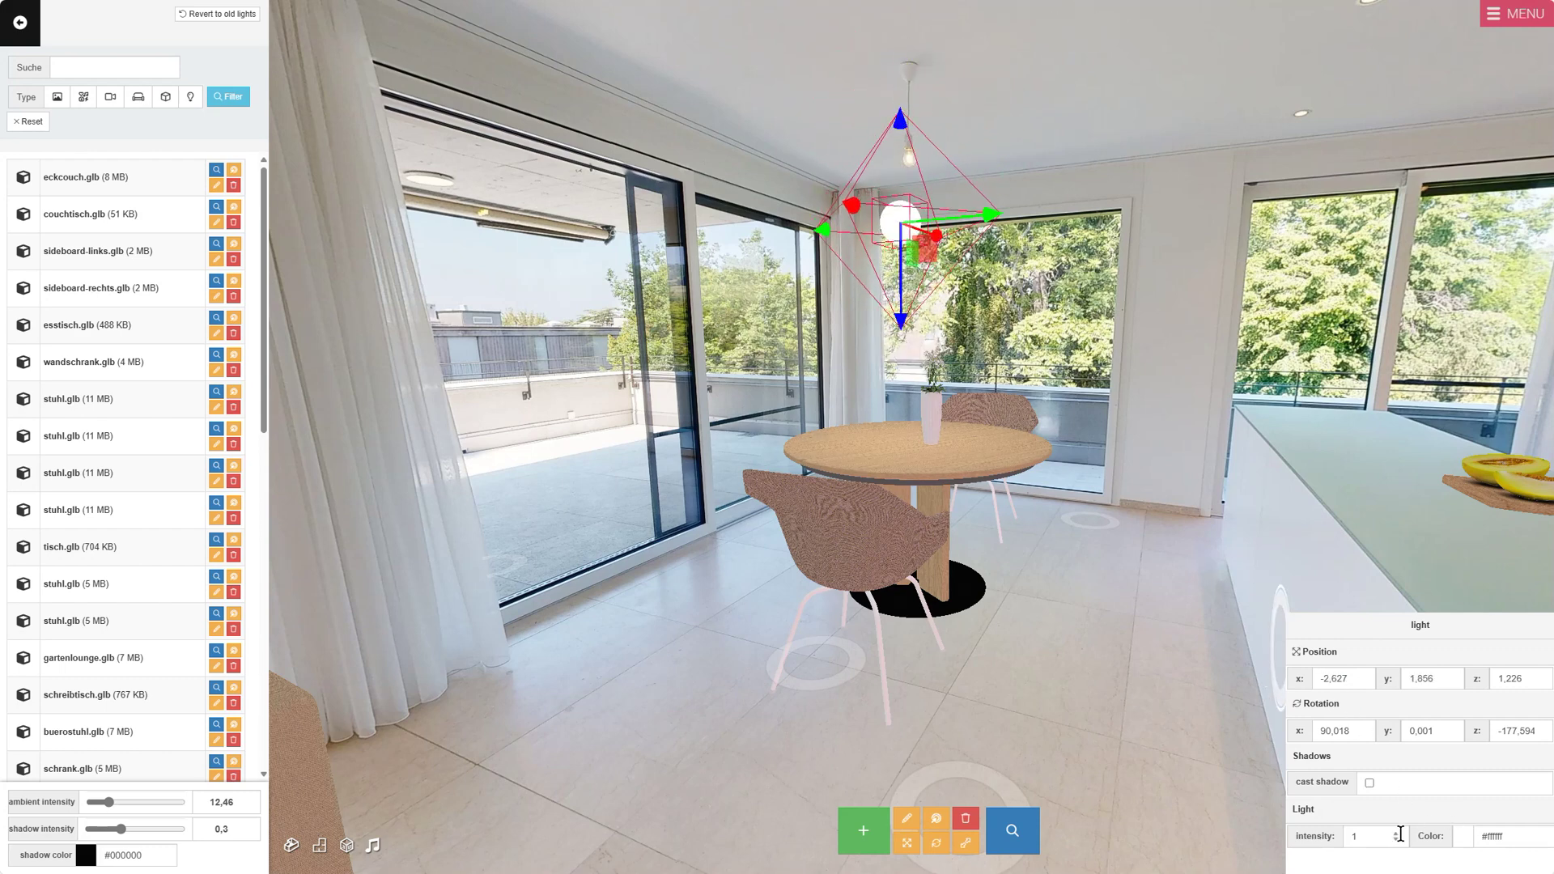
Set the round table light's intensity to 2,7 and raise the light to about y 2,16
click(1397, 834)
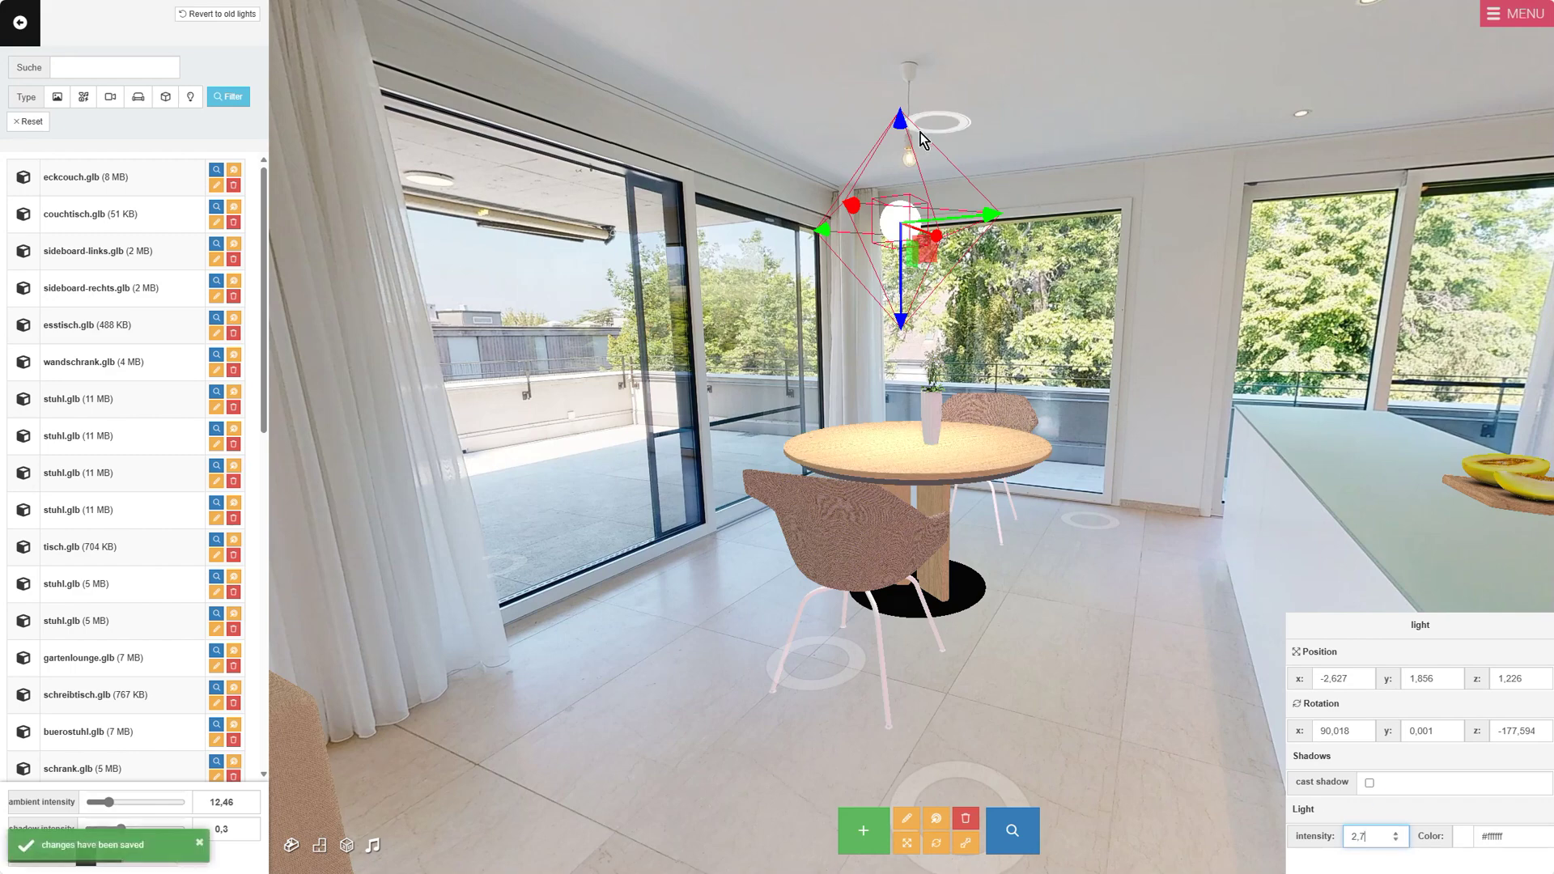
drag(896, 121, 901, 29)
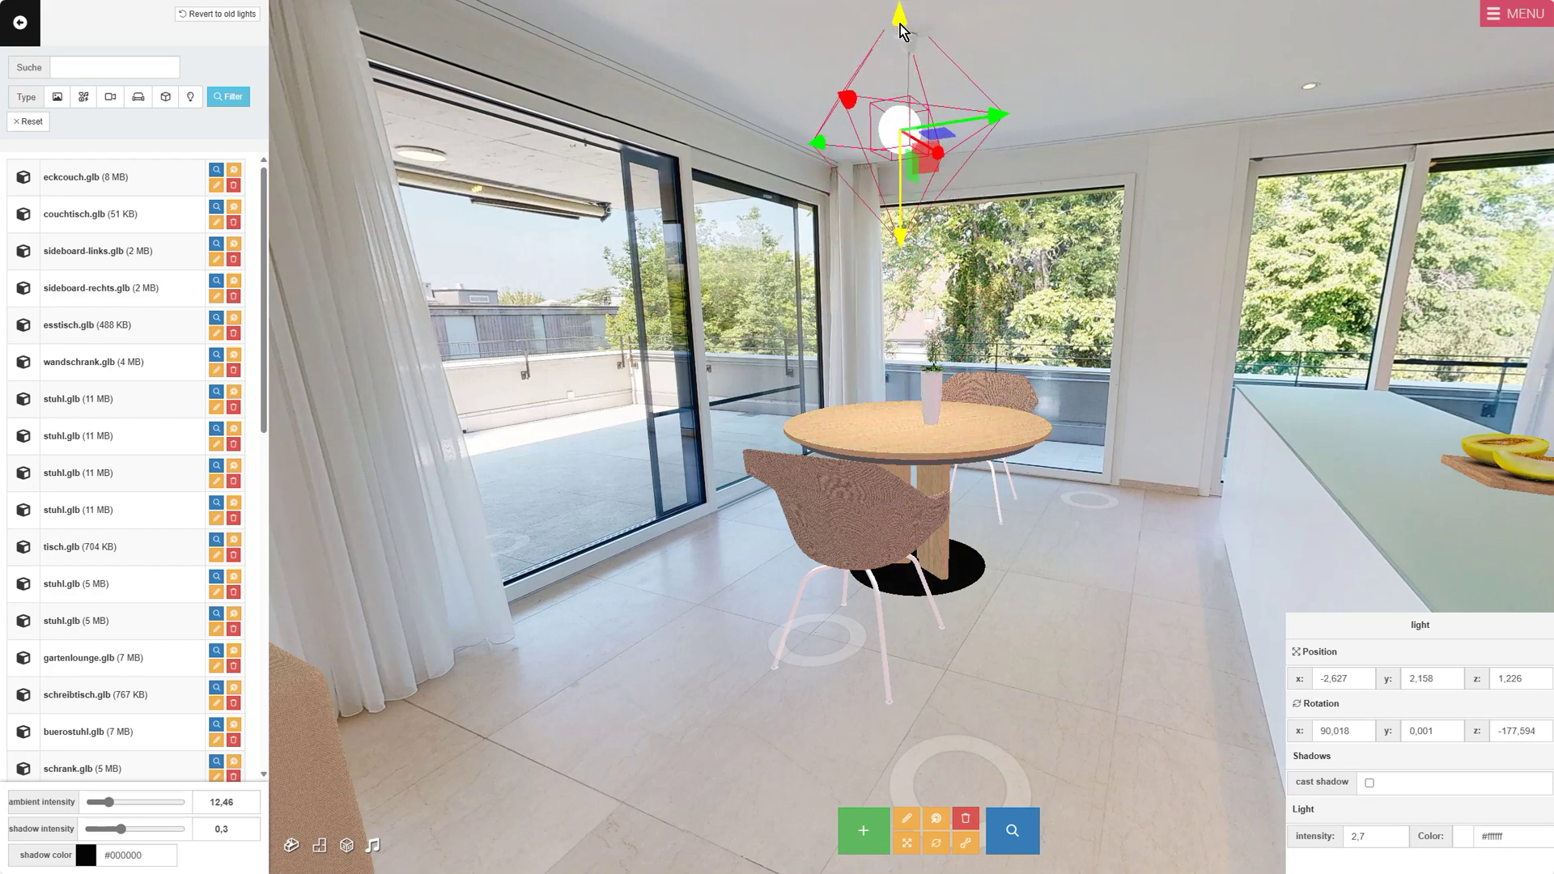
click(1069, 680)
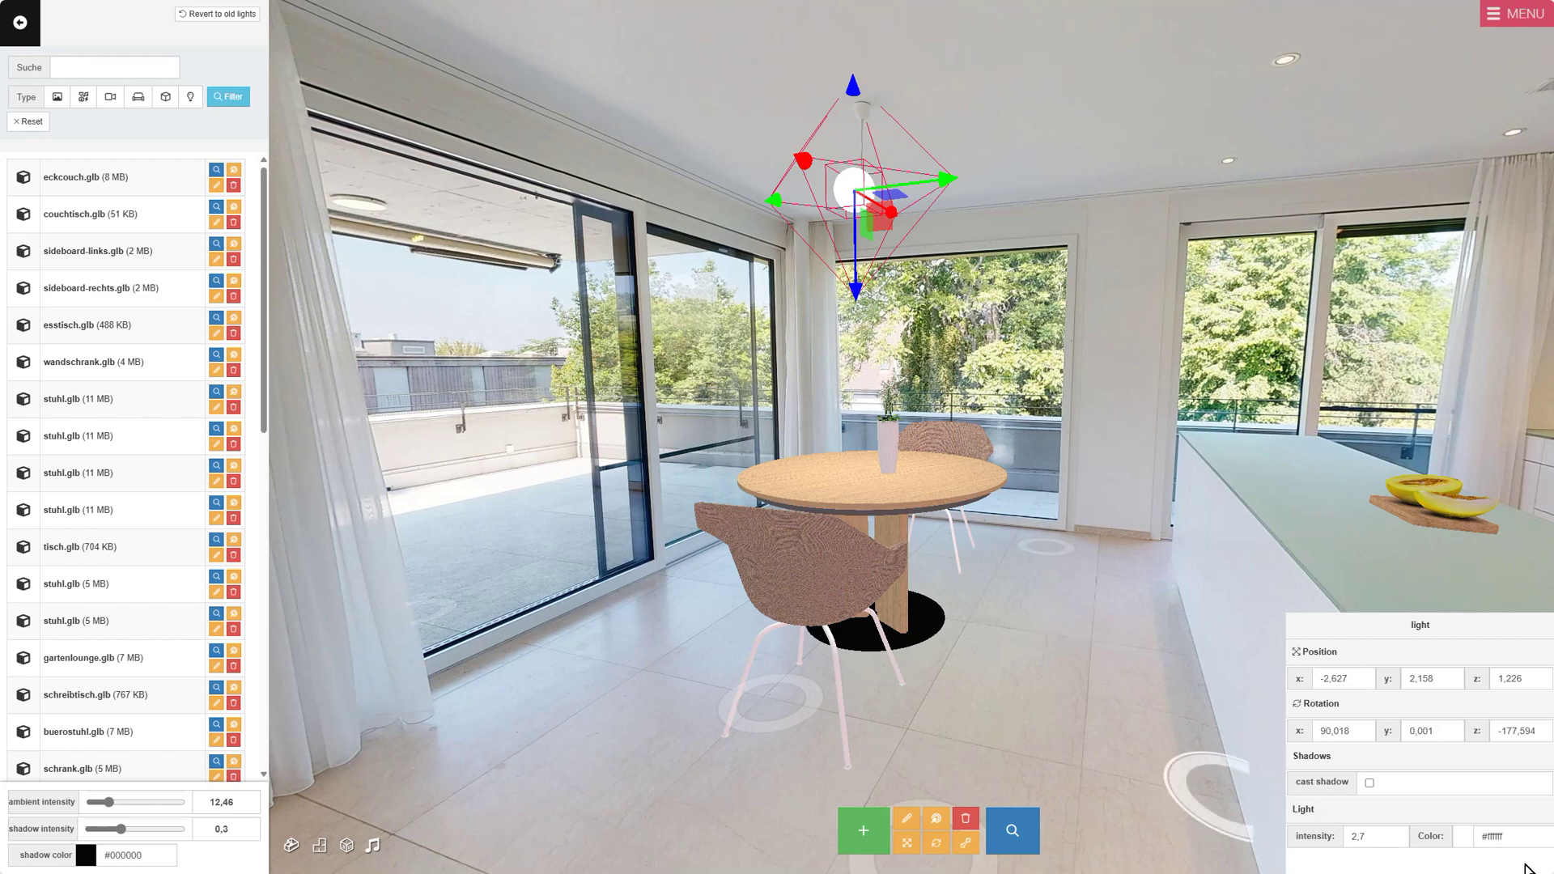
Try the yellow color #ffd966 and the red color #e40137 on the light above the round table
click(1517, 838)
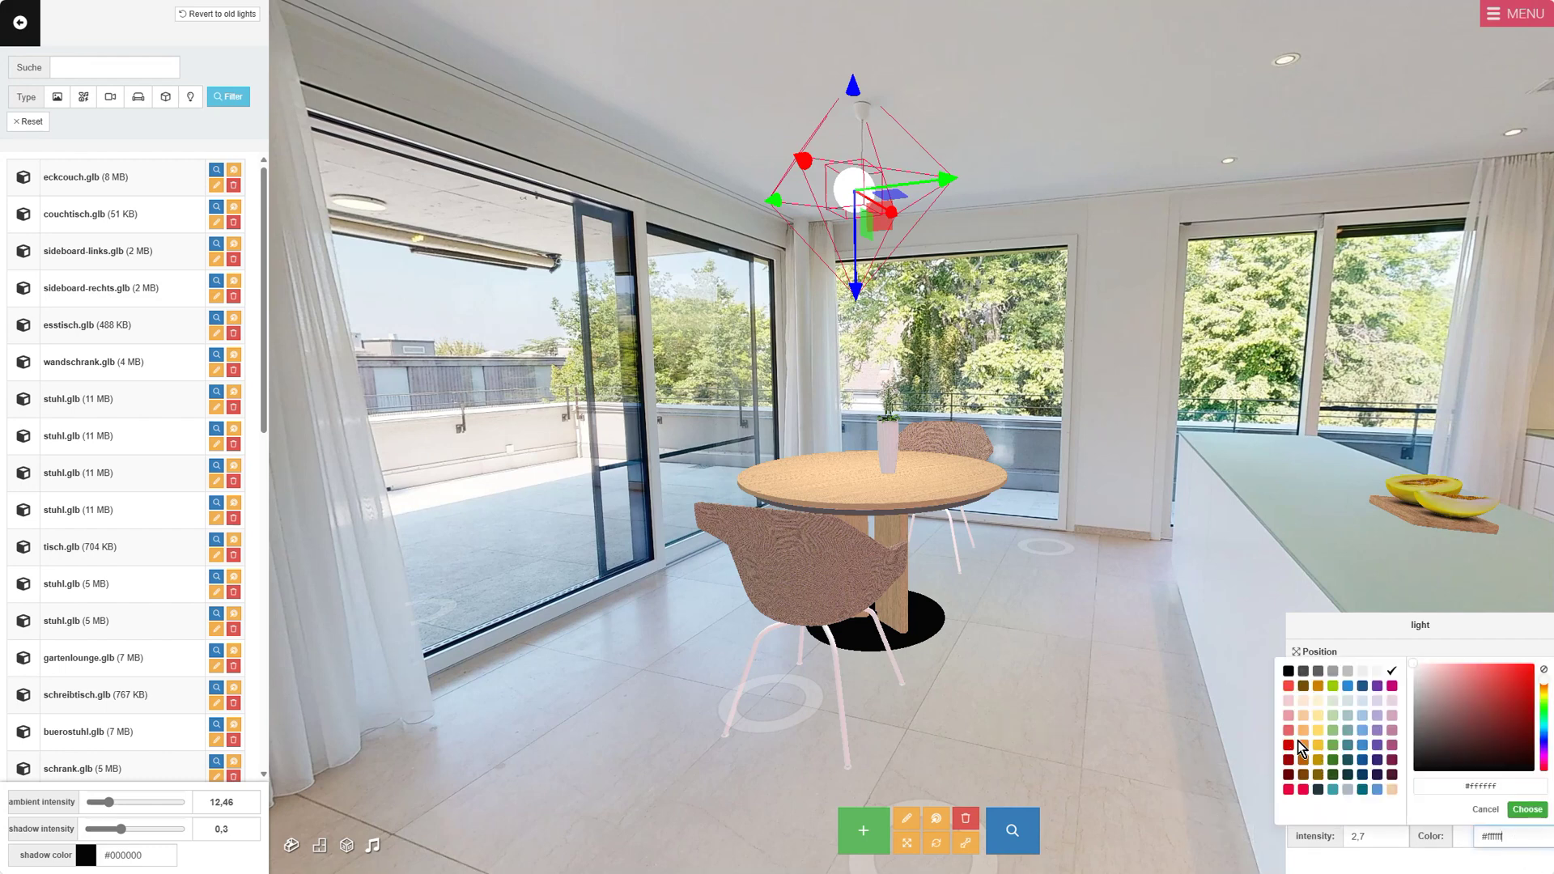
click(1322, 737)
click(1535, 842)
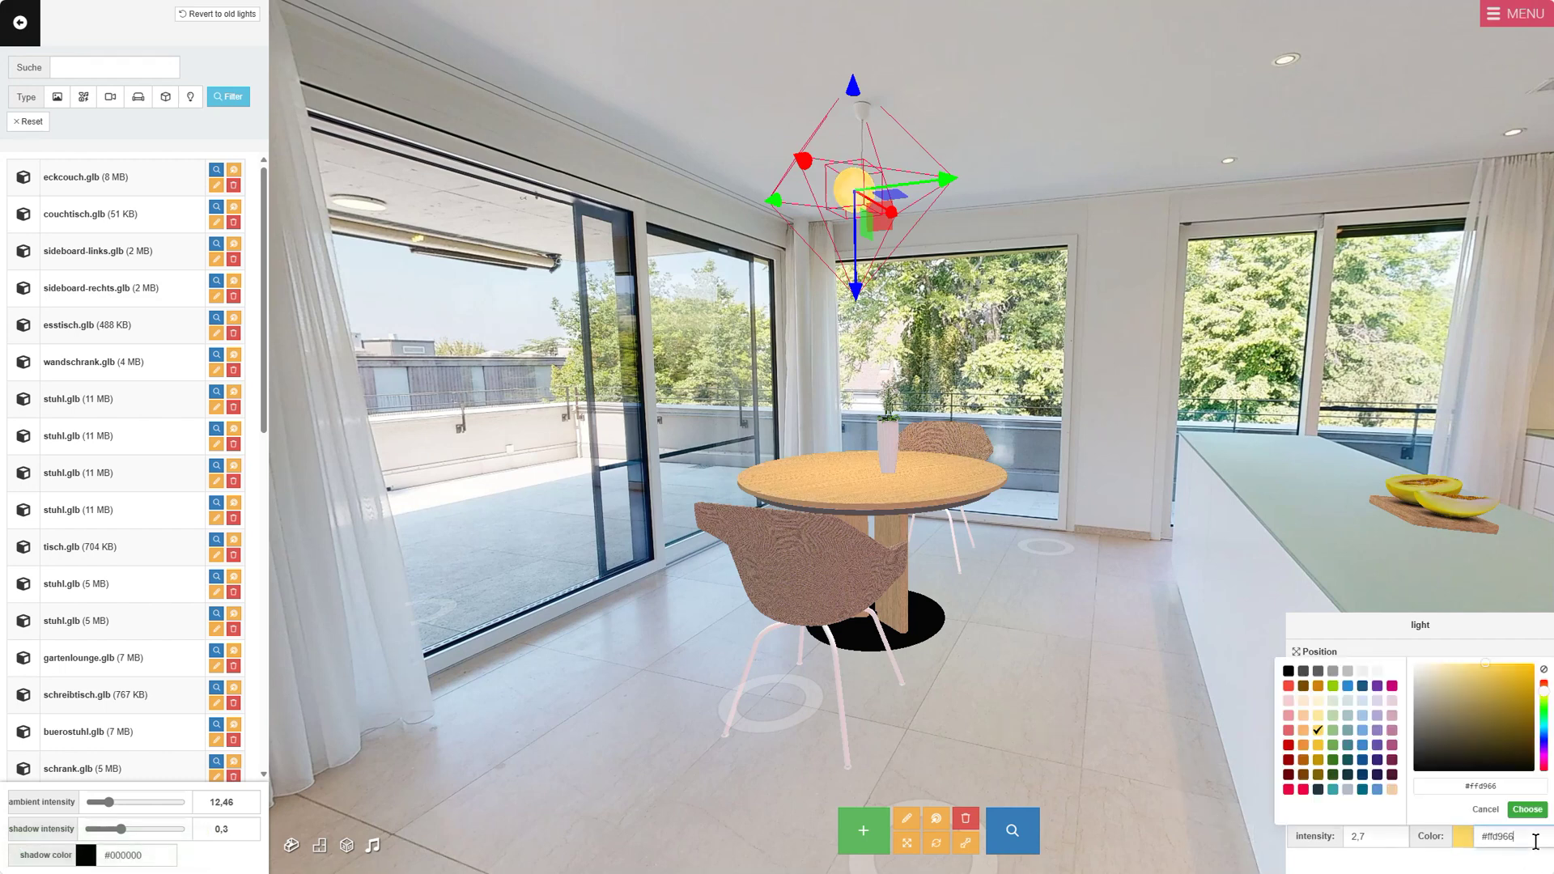
click(1289, 789)
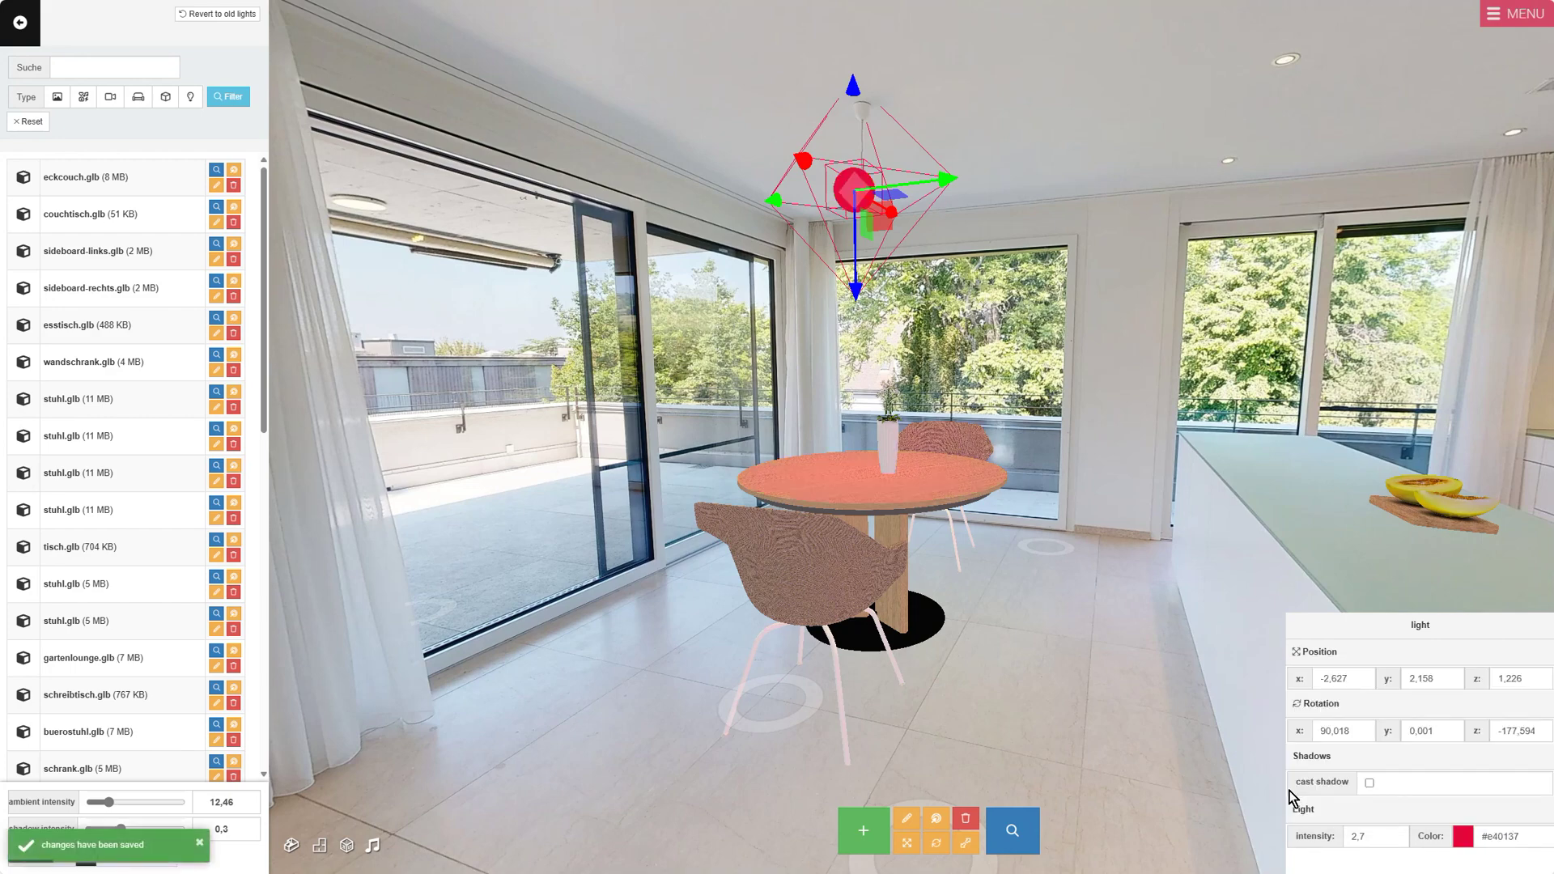
Insert a new light on the ceiling above the desk in the office and lower it to about y 2,01
drag(842, 218, 754, 575)
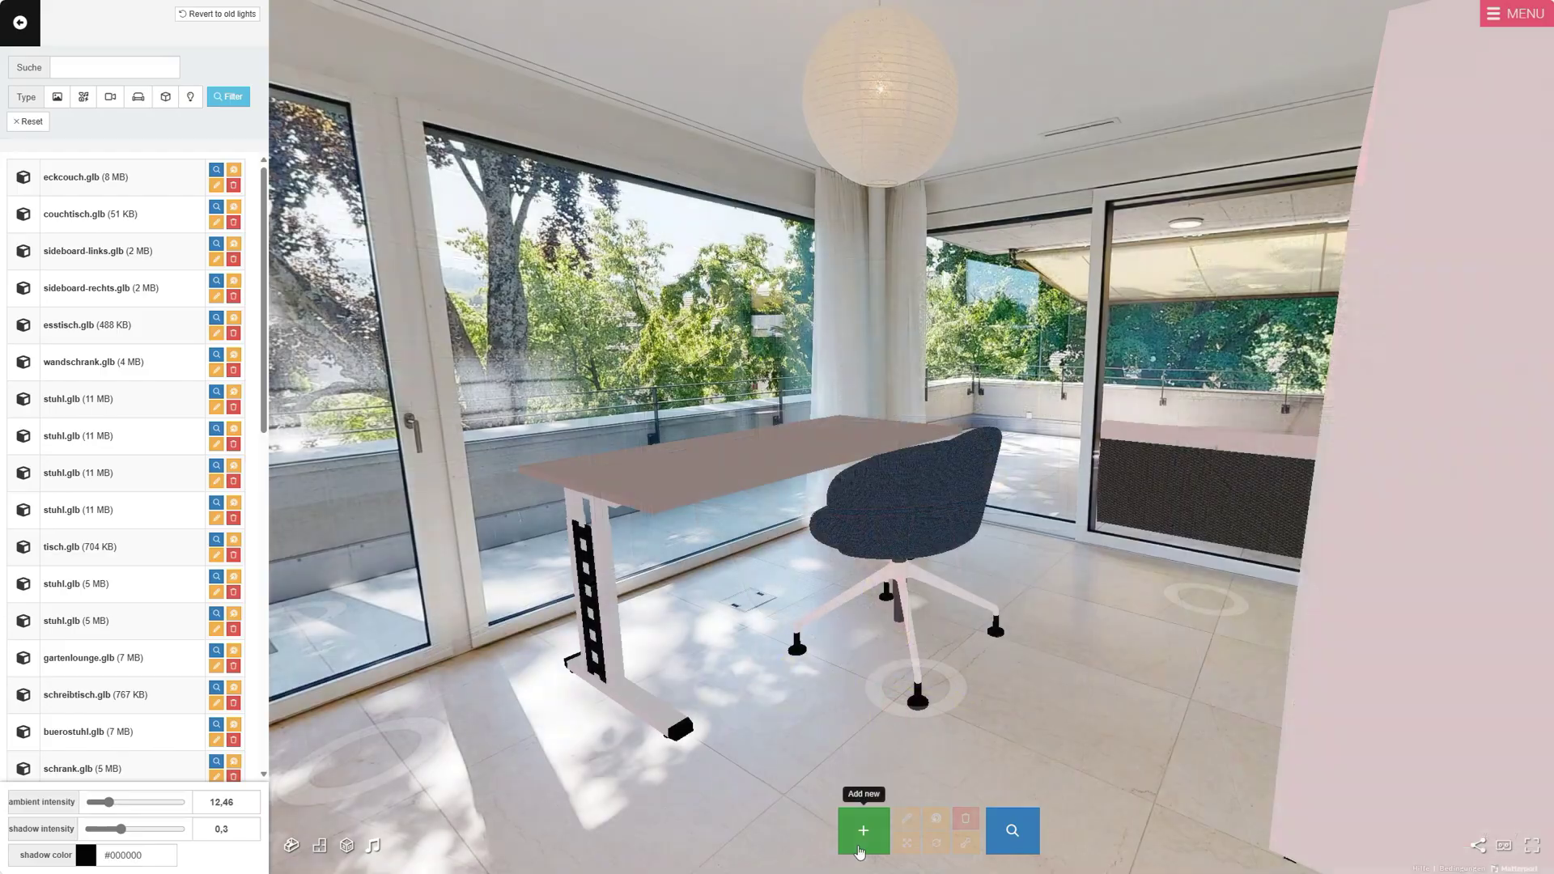
click(861, 850)
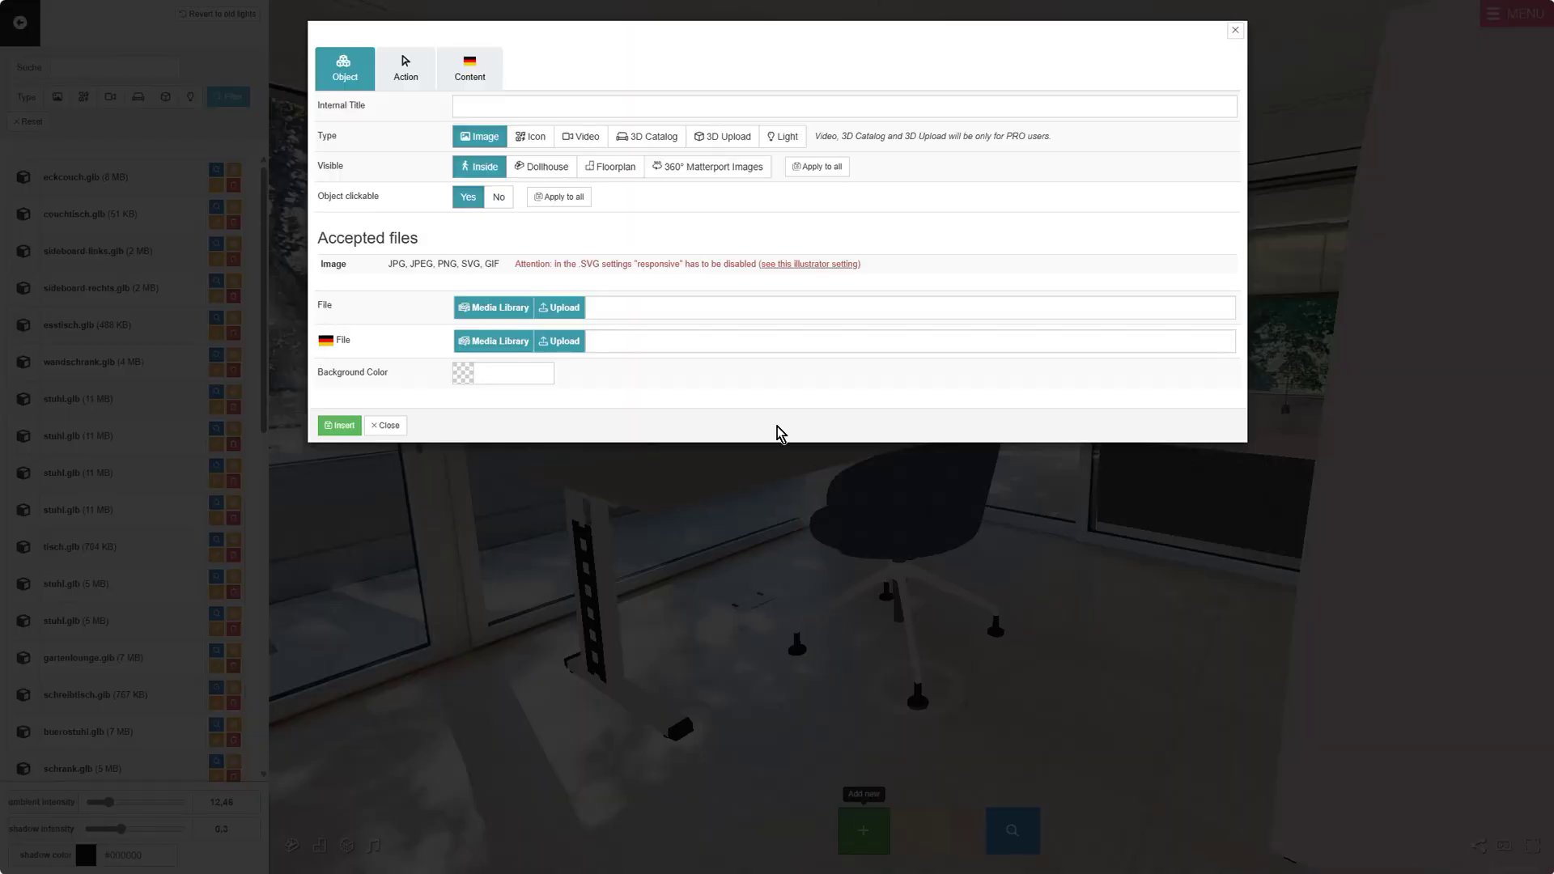
click(790, 138)
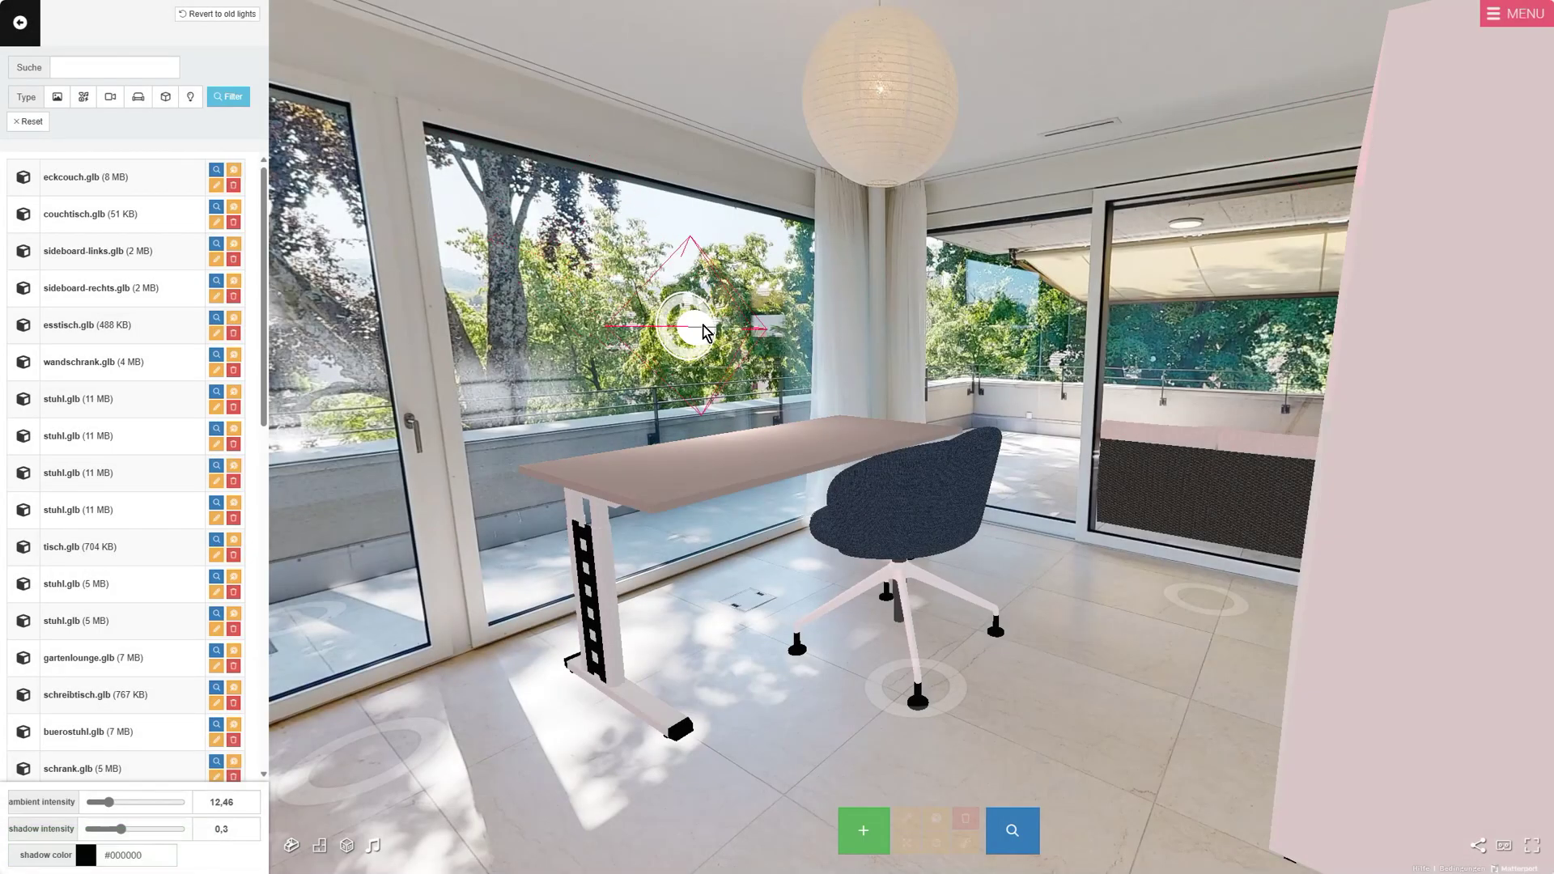
click(736, 97)
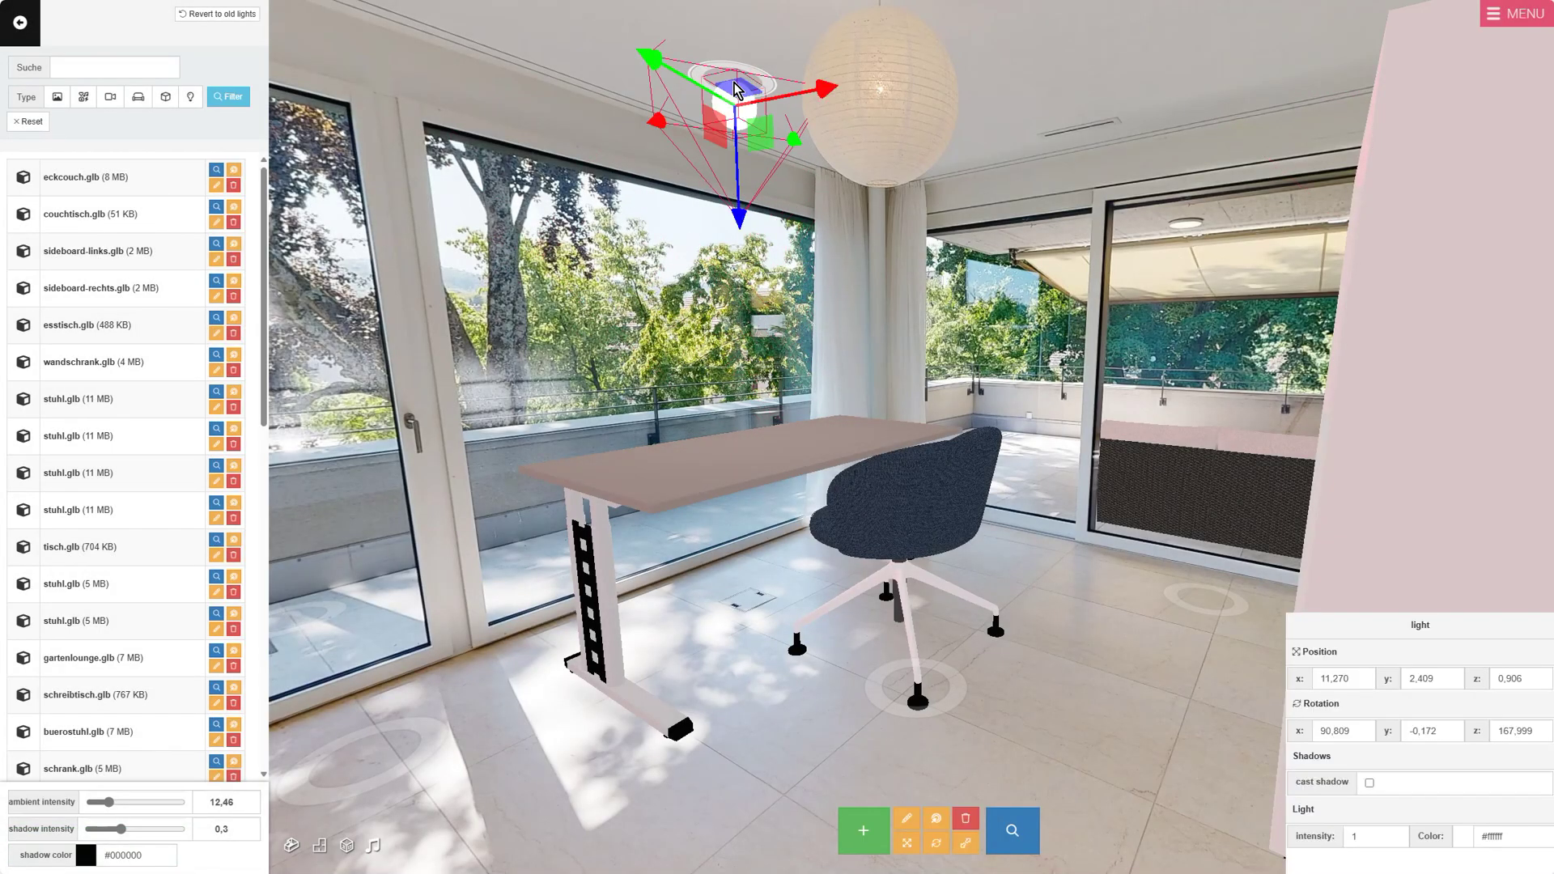
drag(736, 219, 739, 295)
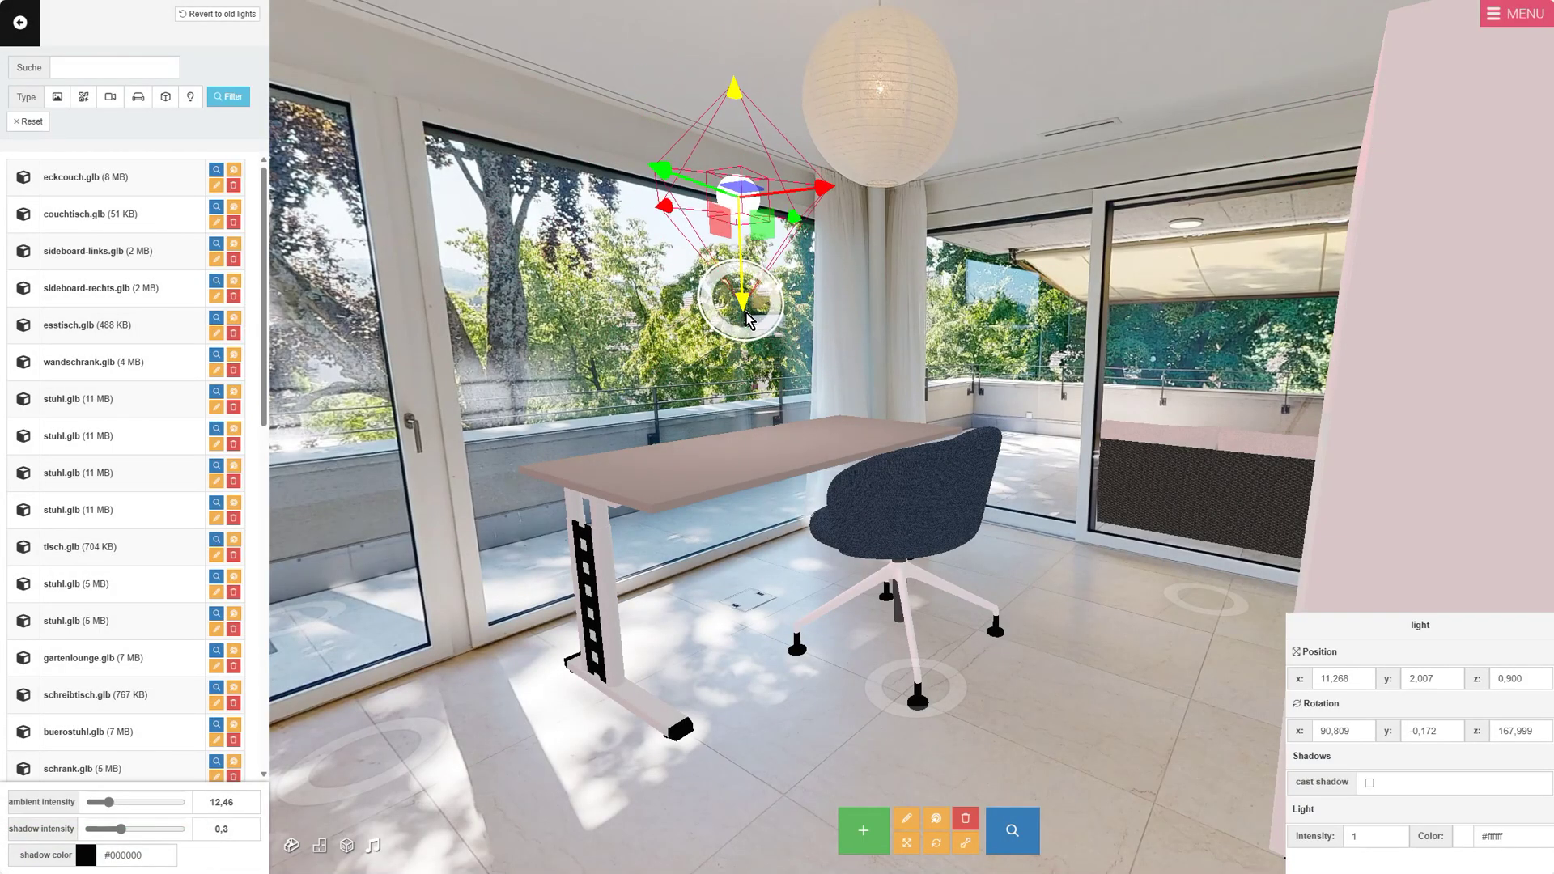
Brighten the desk light, raising its intensity past 1,8, and reposition it above the desk at about x 11,28, z 0,96
click(1396, 833)
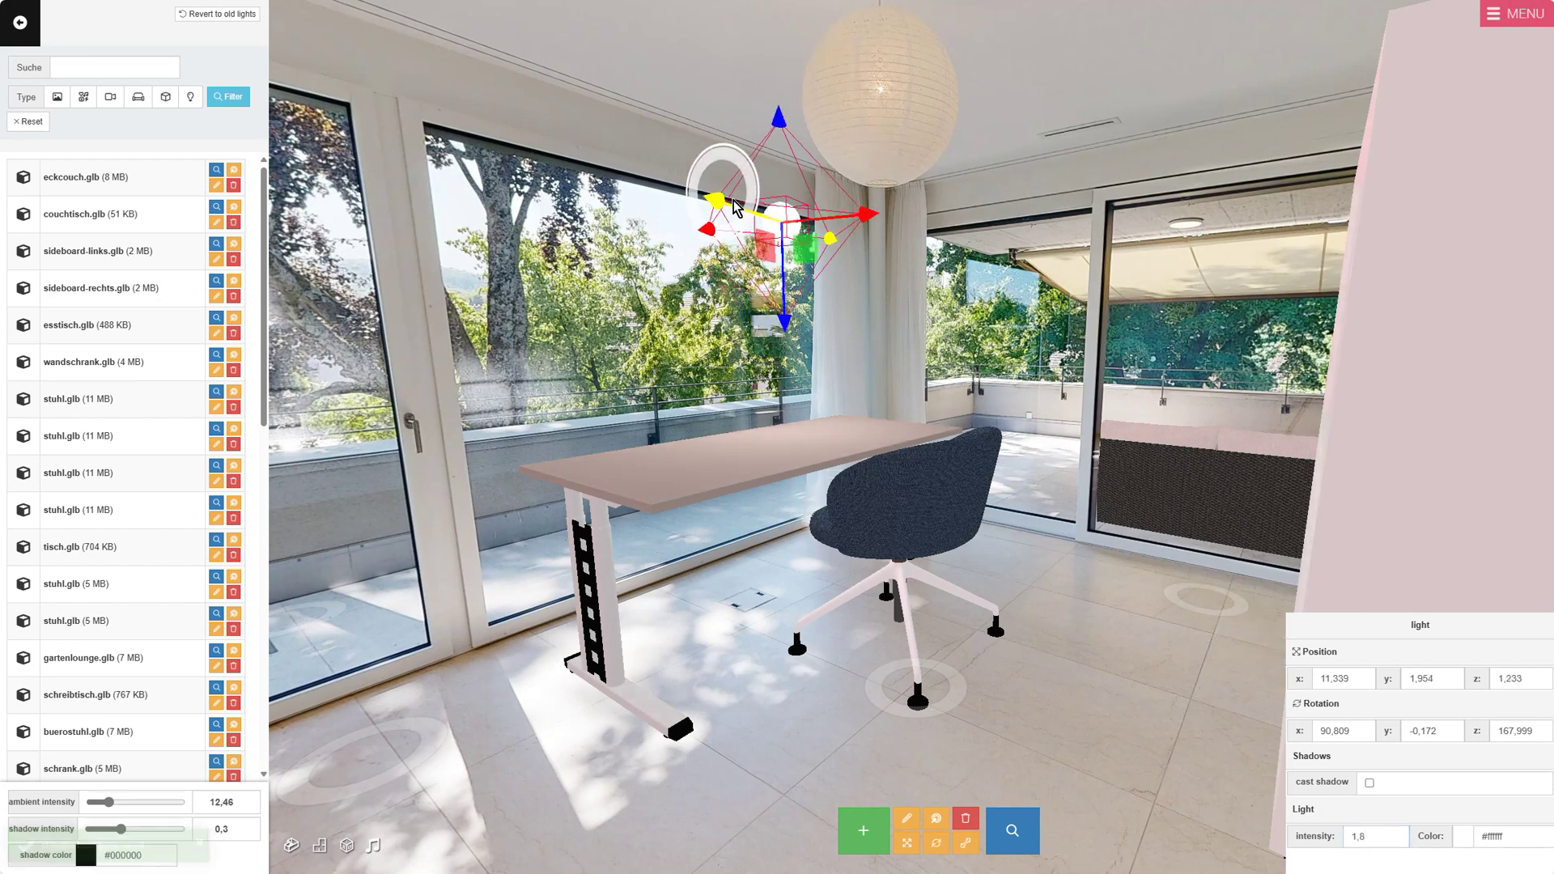
drag(698, 192, 663, 264)
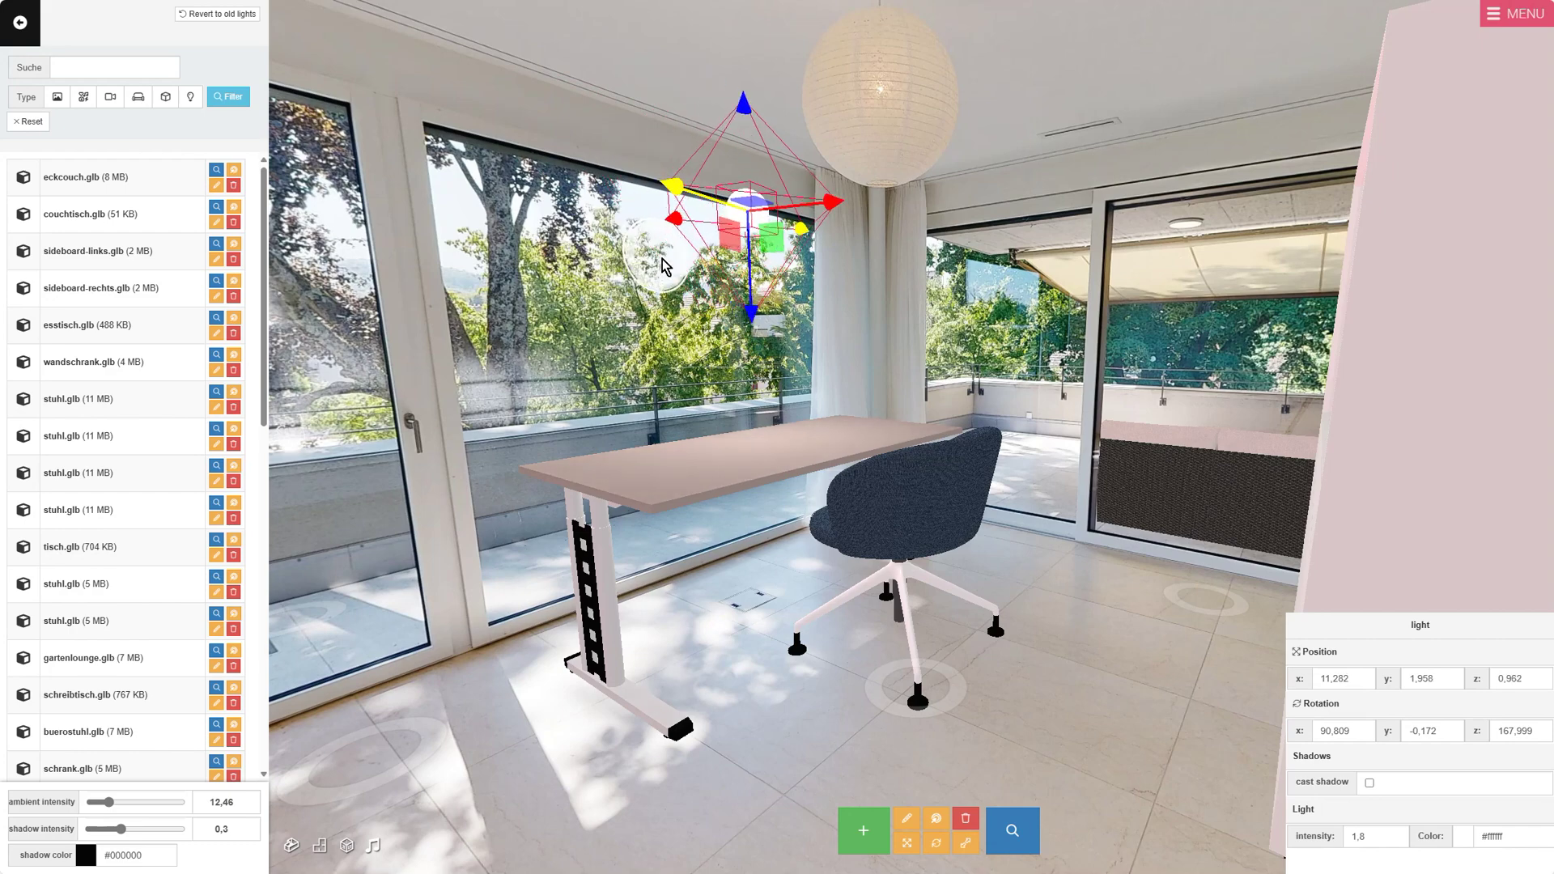
click(1396, 832)
click(1396, 832)
click(1395, 833)
drag(686, 209, 586, 167)
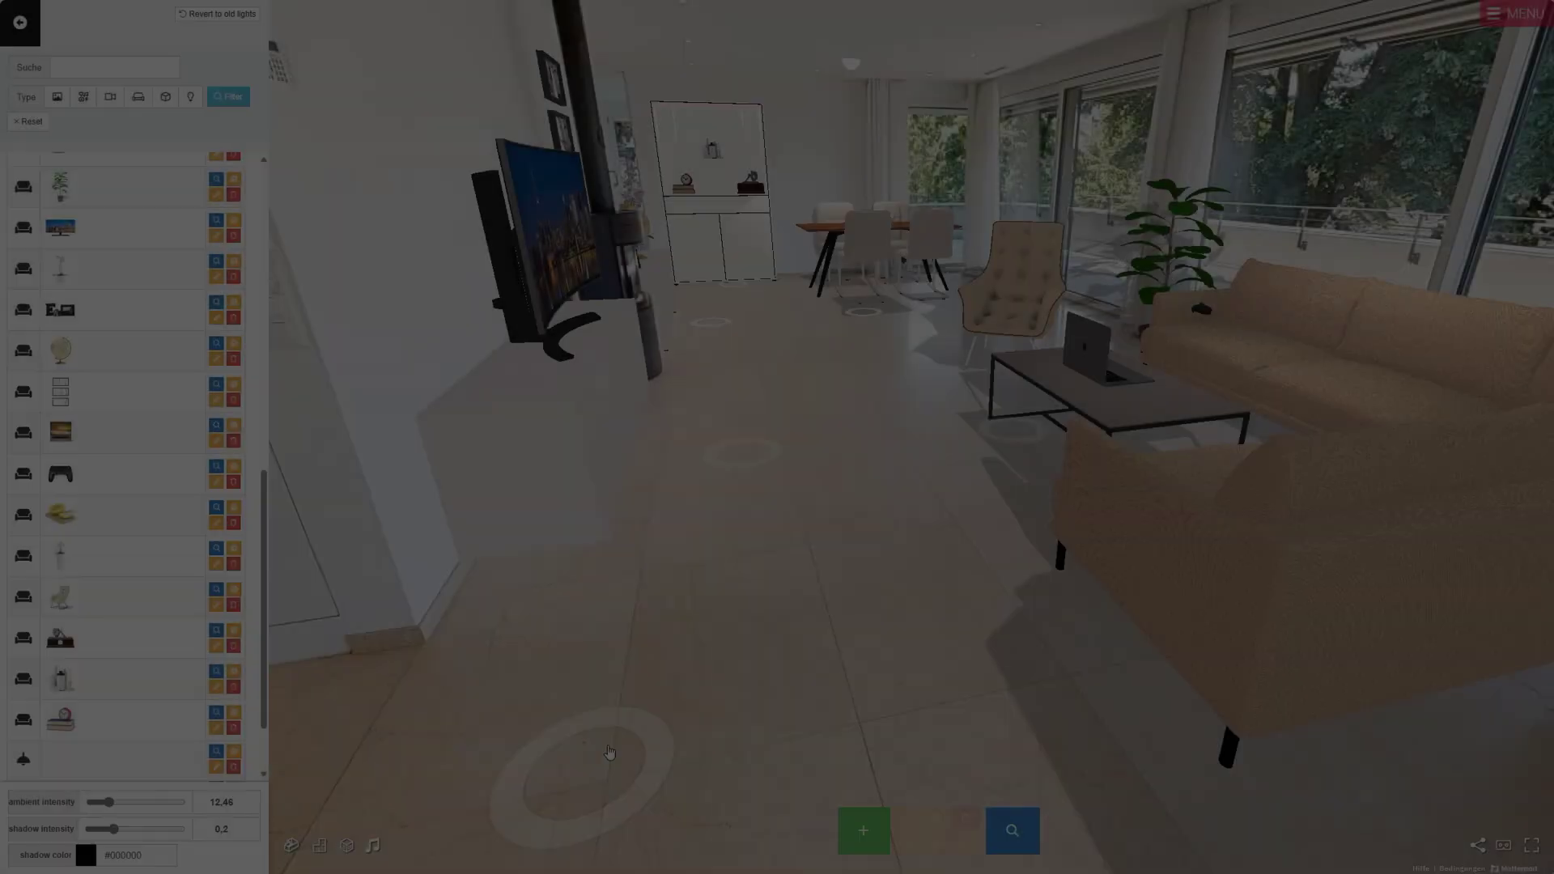
Inspect the lighting and floor shadows around the living room couch and the round table
click(798, 719)
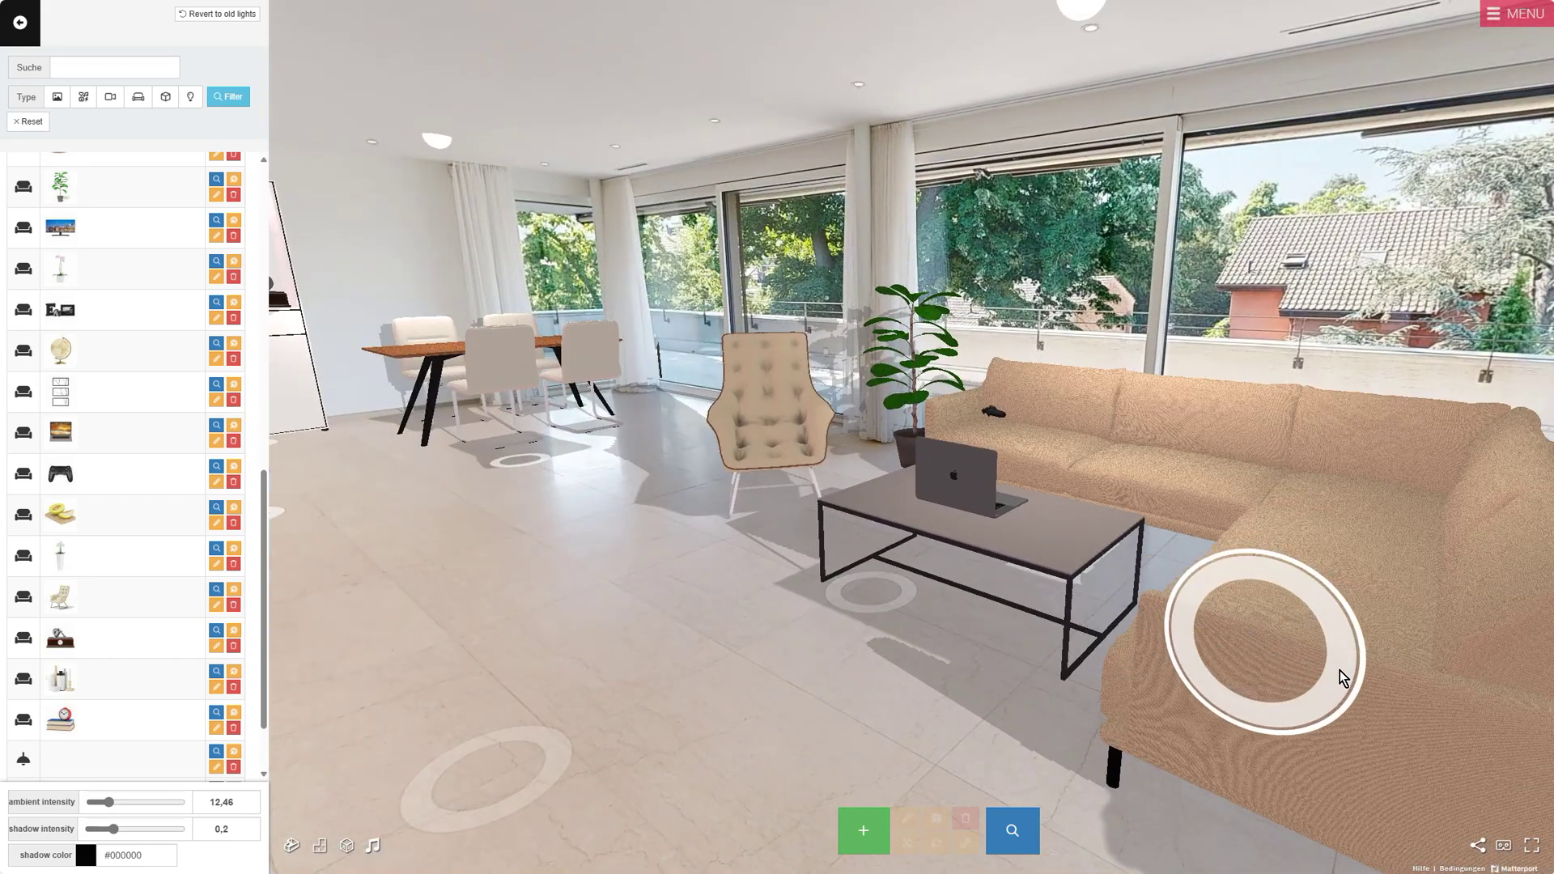
click(1335, 656)
click(1203, 674)
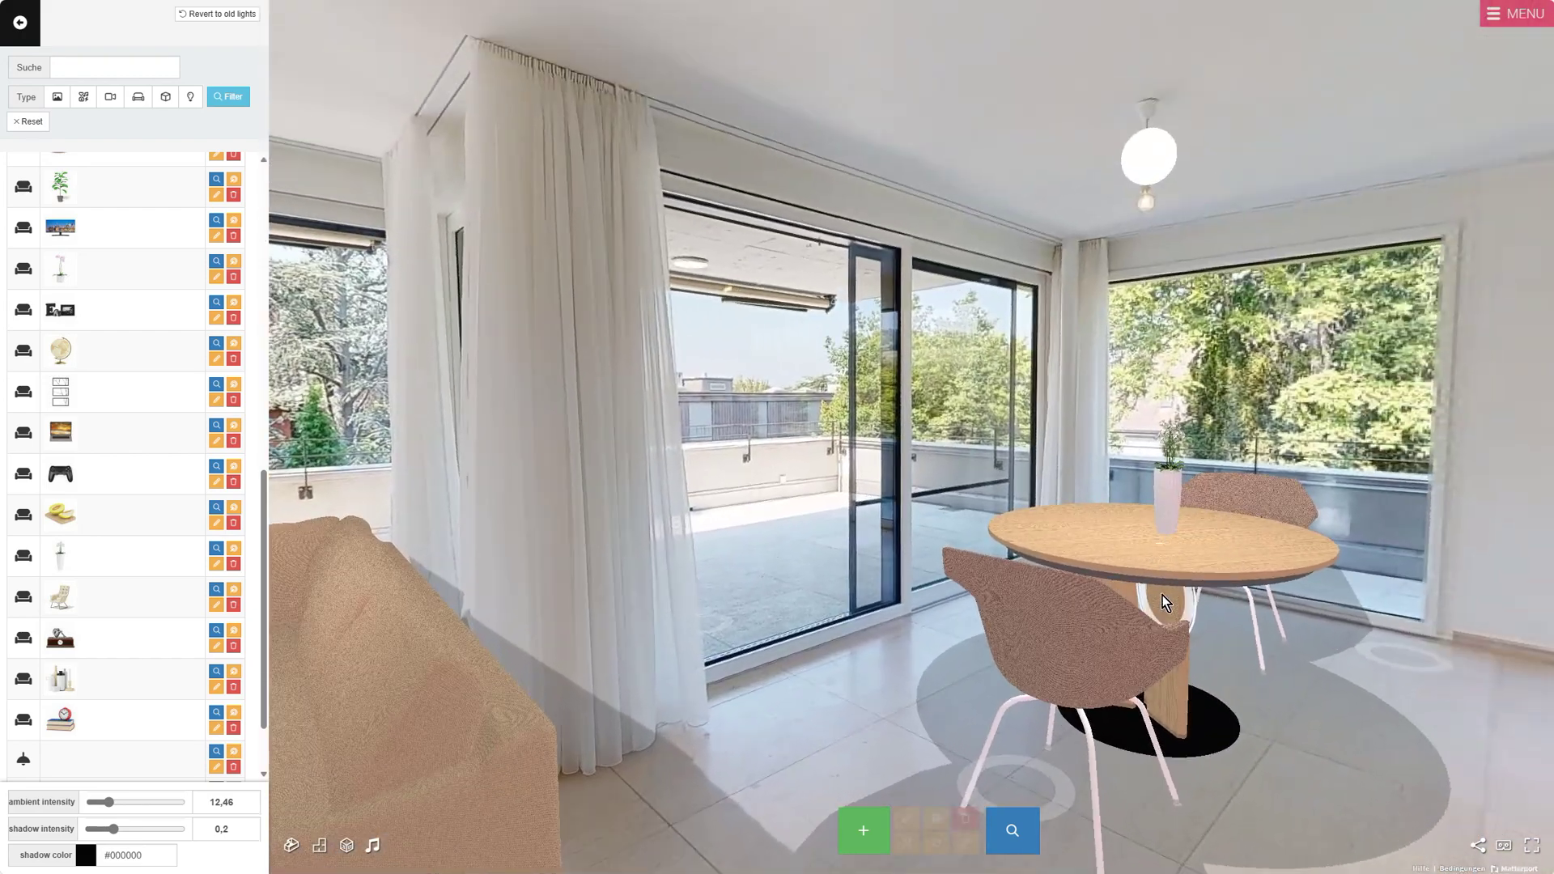
Turn off shadow casting for the light above the round table
click(1151, 173)
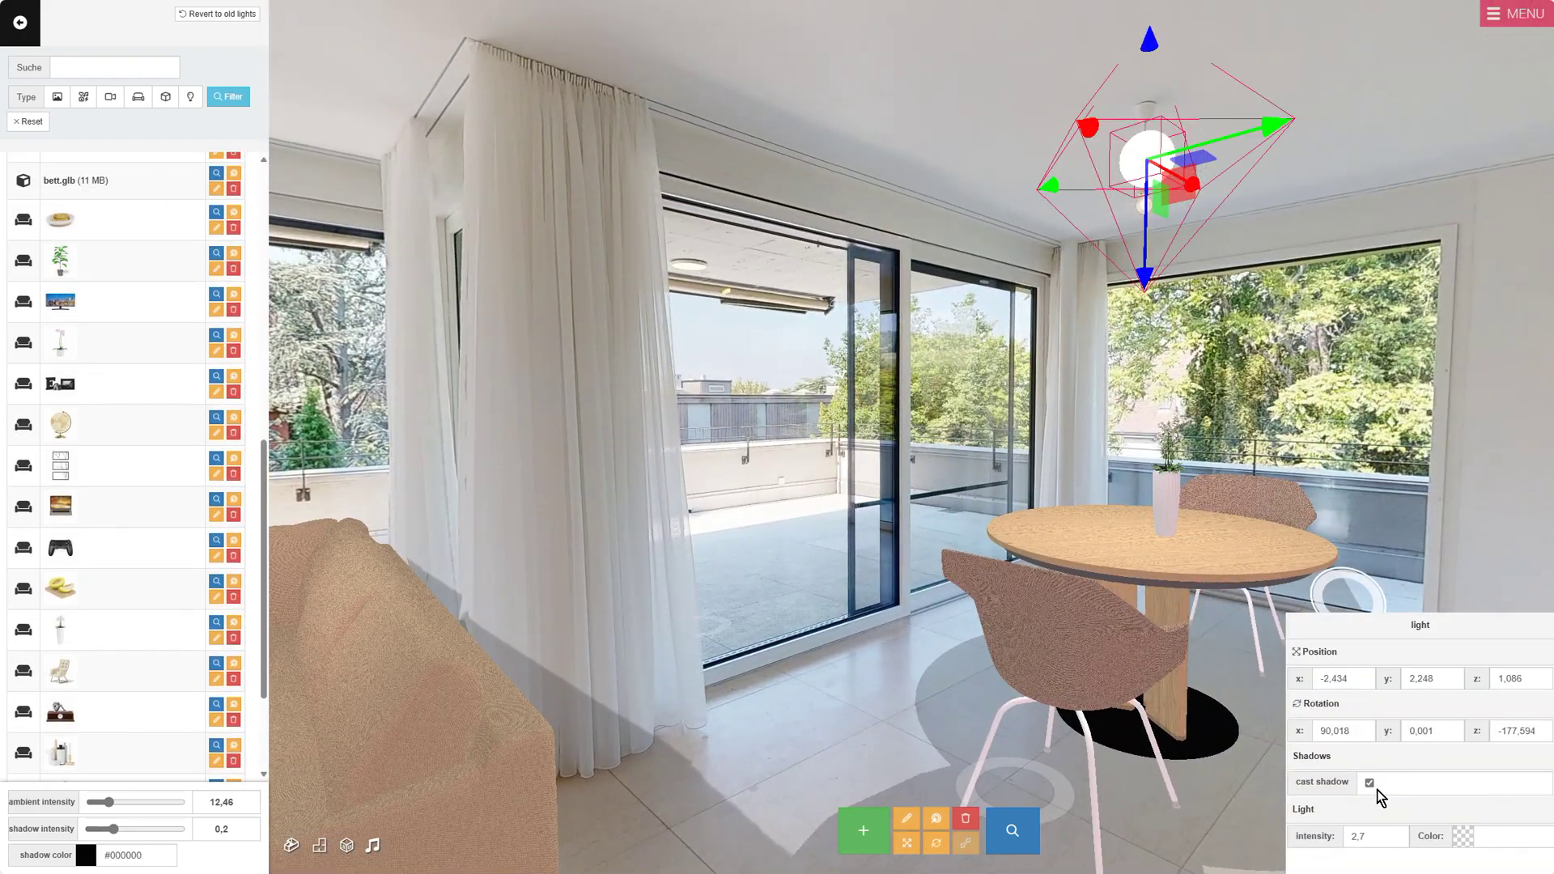
click(630, 673)
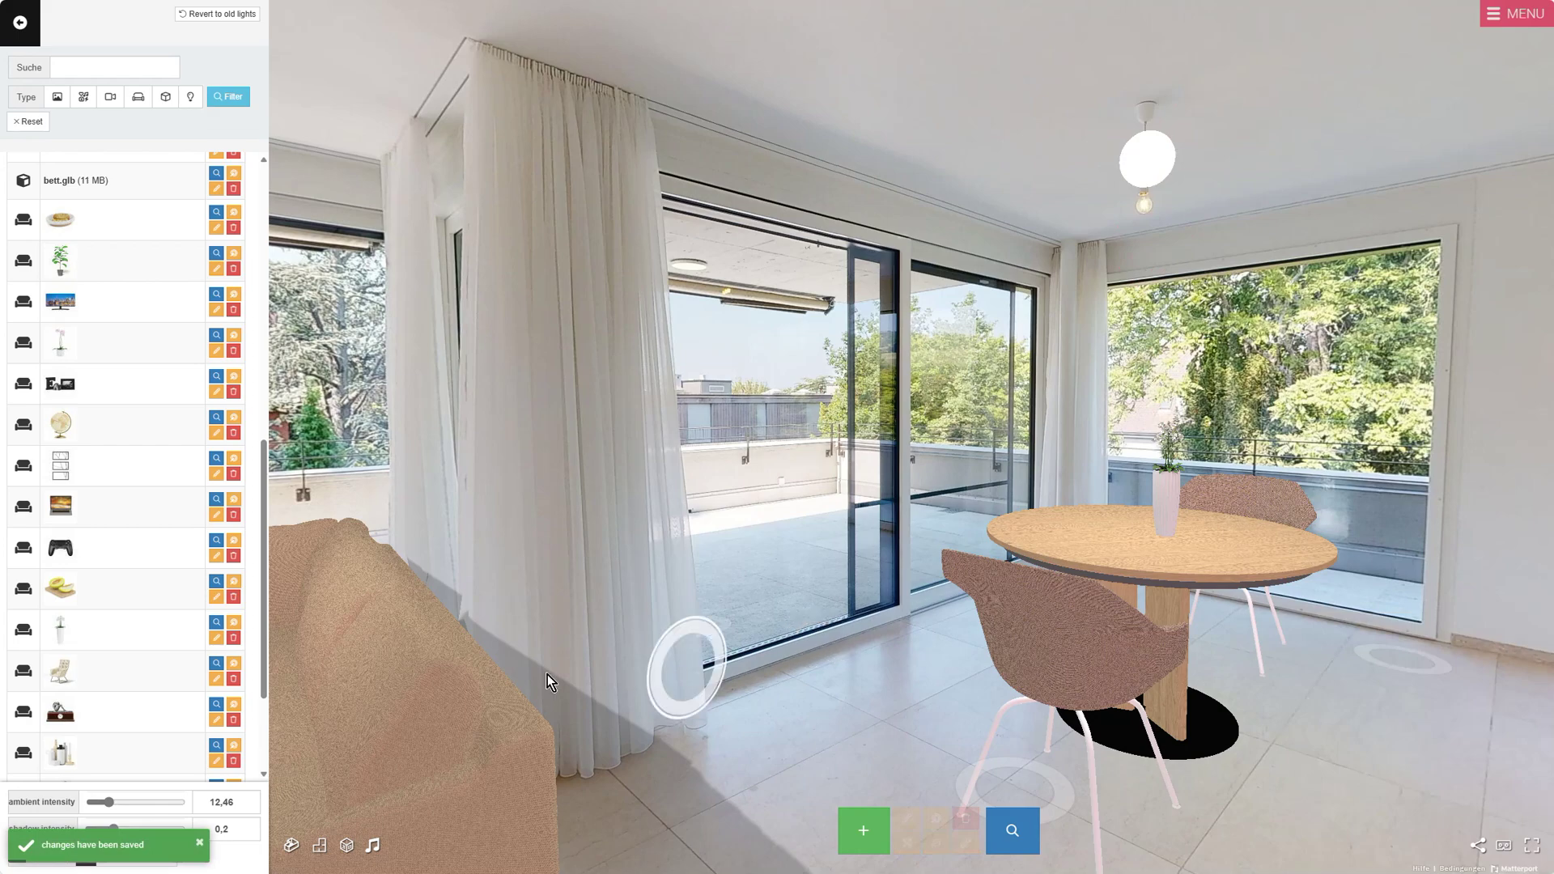
click(628, 672)
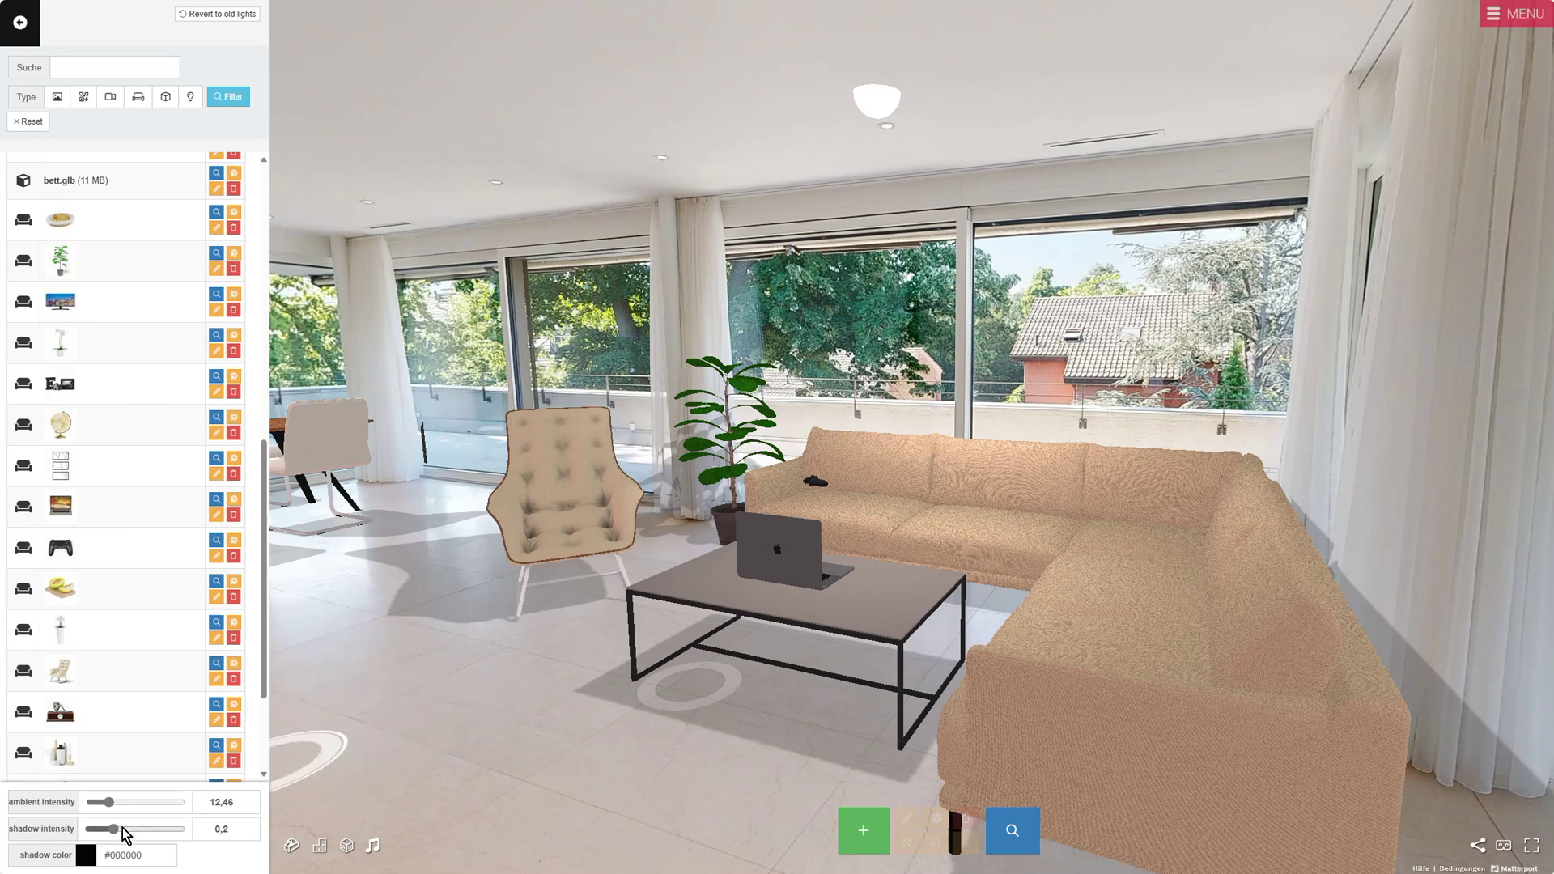
Try global shadow intensities of 0,6 and 0,1 in the living room, and return the setting to 0,2
click(248, 825)
click(248, 825)
click(247, 825)
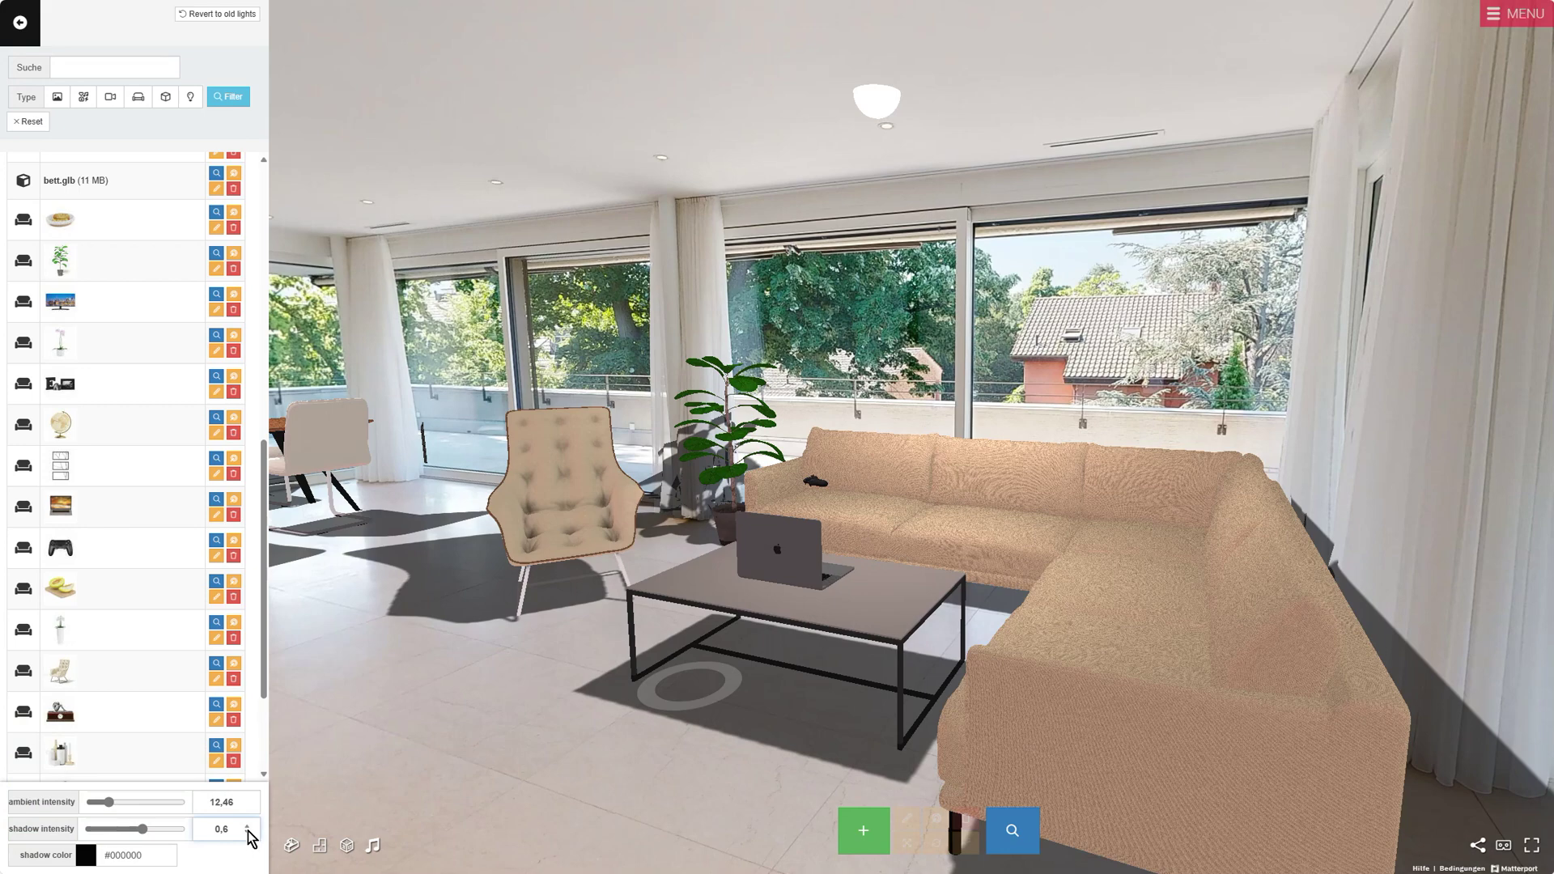
click(248, 833)
click(248, 833)
click(248, 833)
click(247, 833)
click(248, 833)
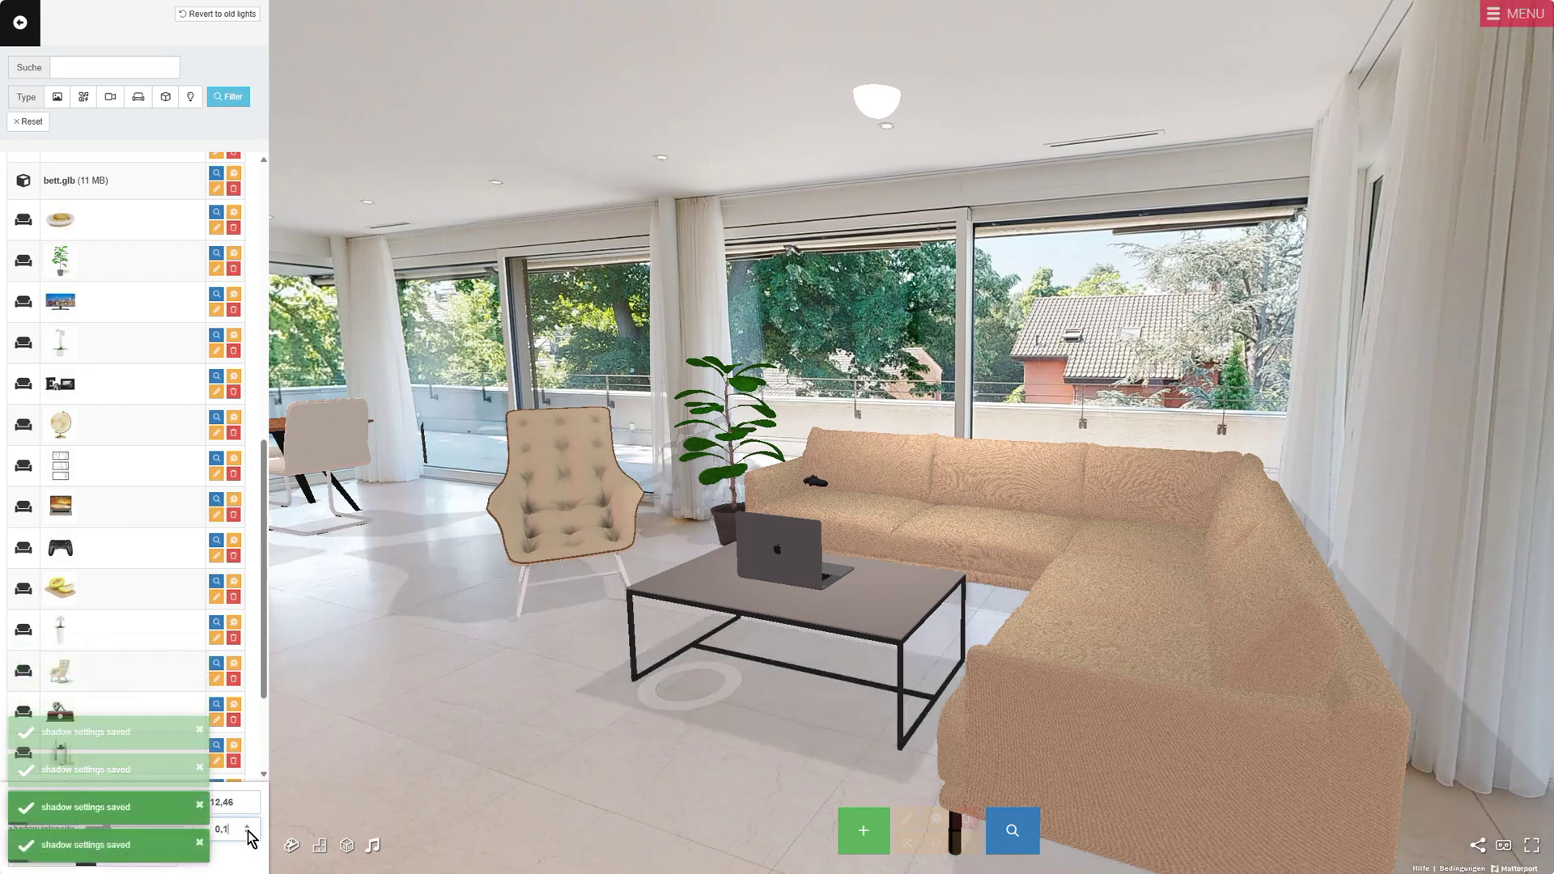
click(246, 825)
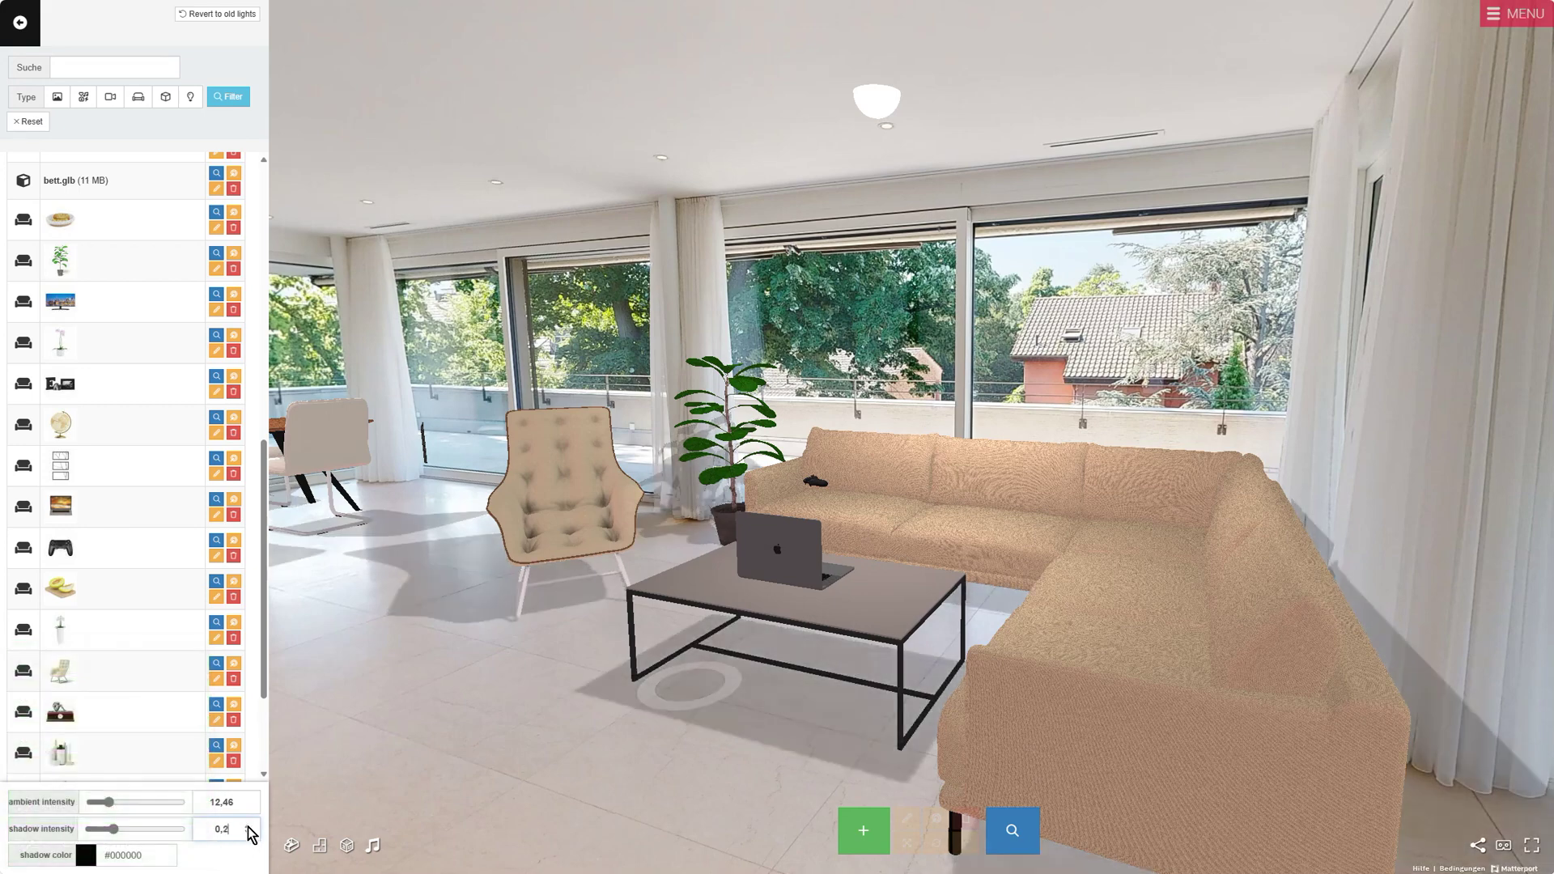
click(588, 868)
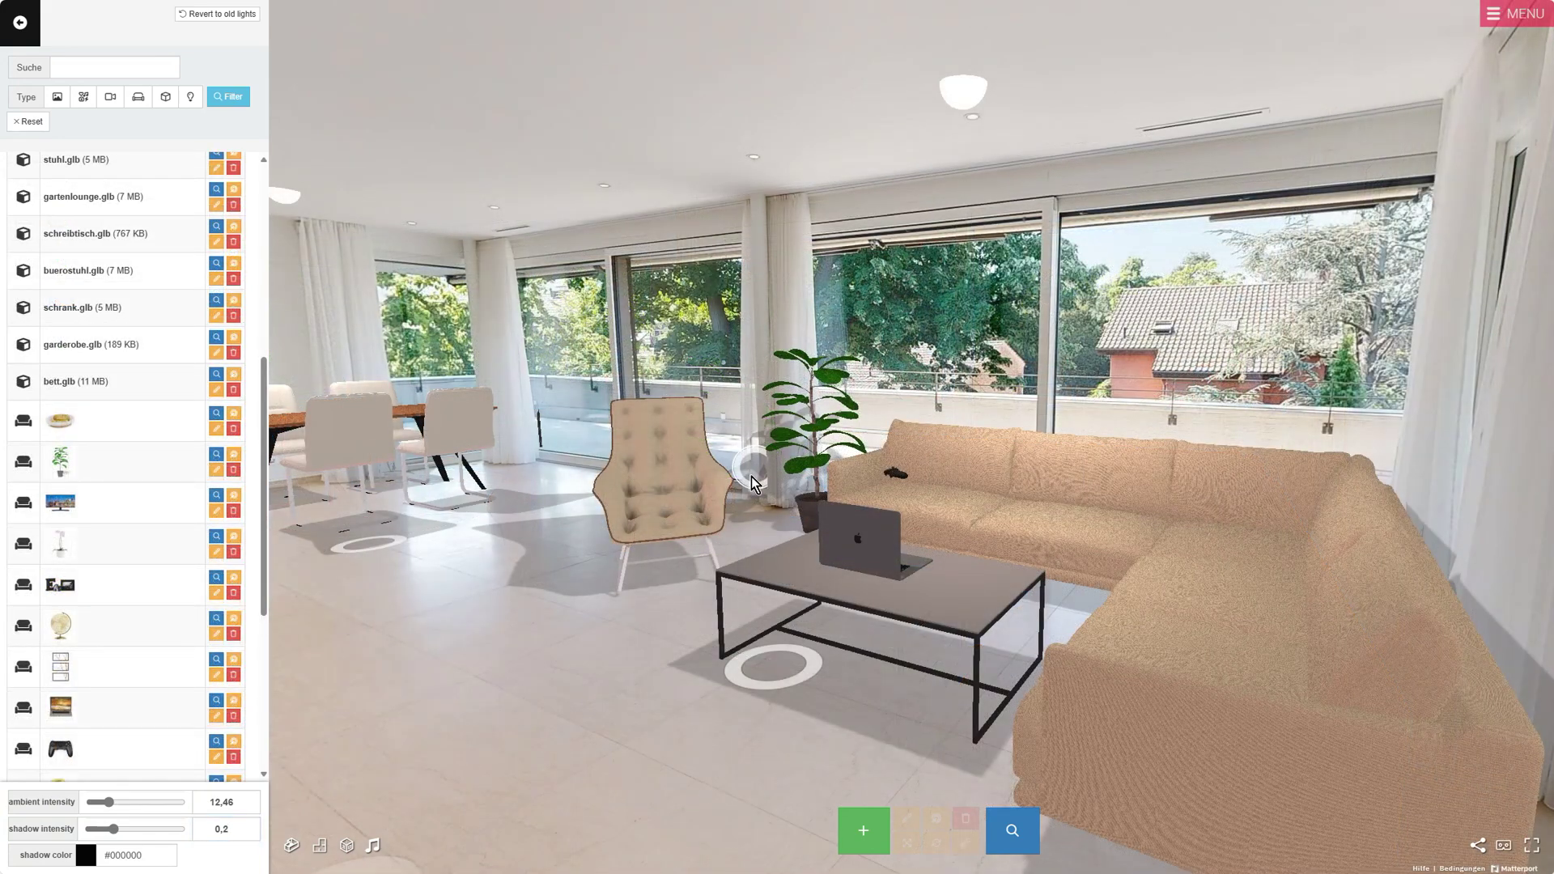
Switch the armchair's cast shadow off and back on to compare its effect on the floor
click(694, 521)
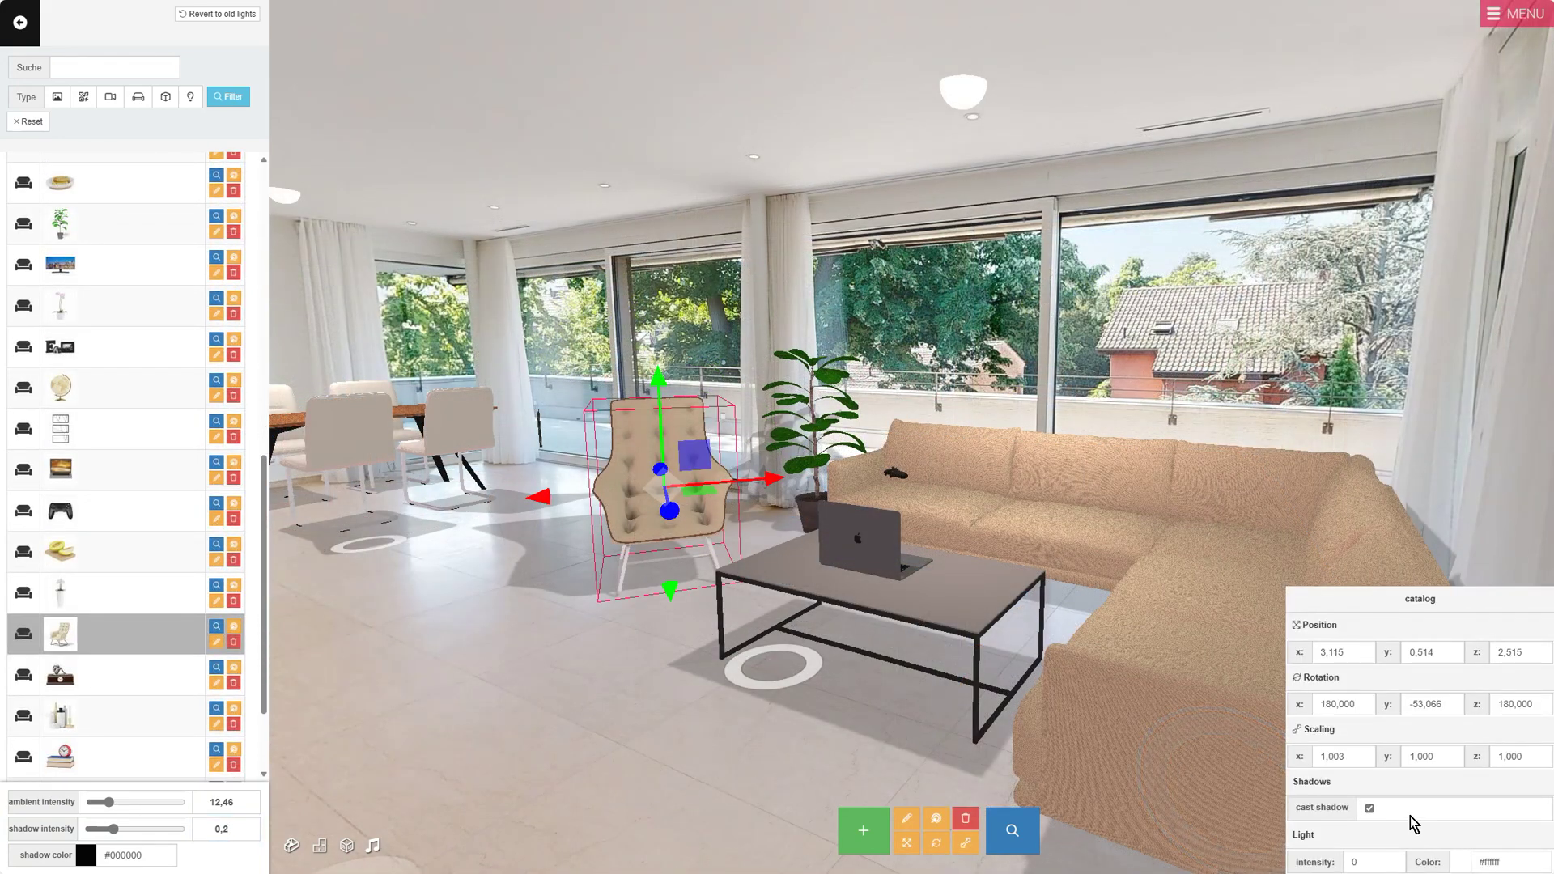
click(1370, 809)
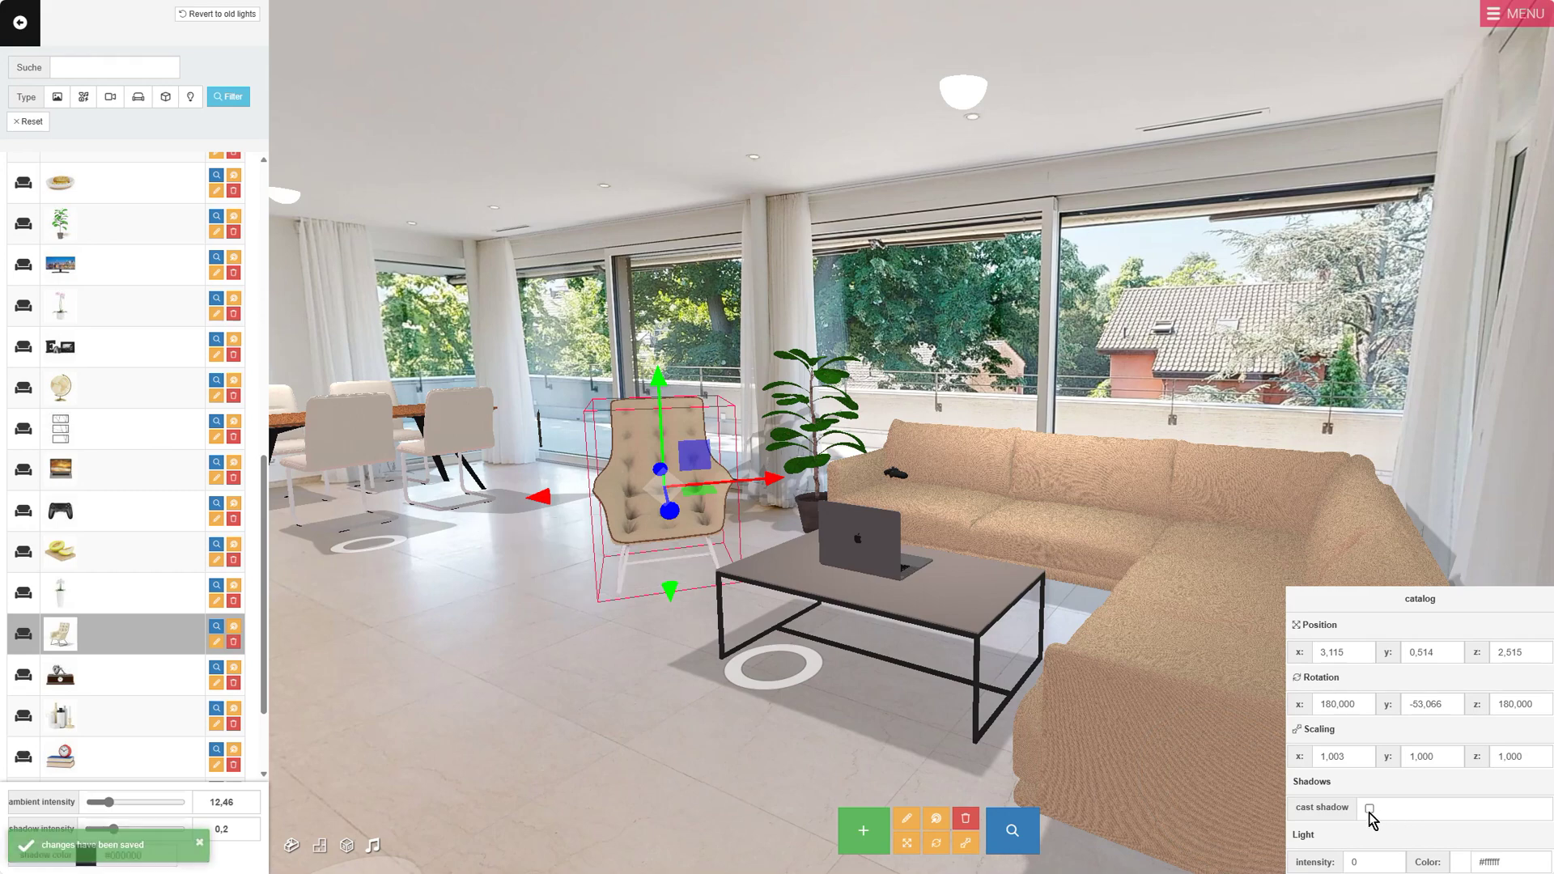
click(1370, 809)
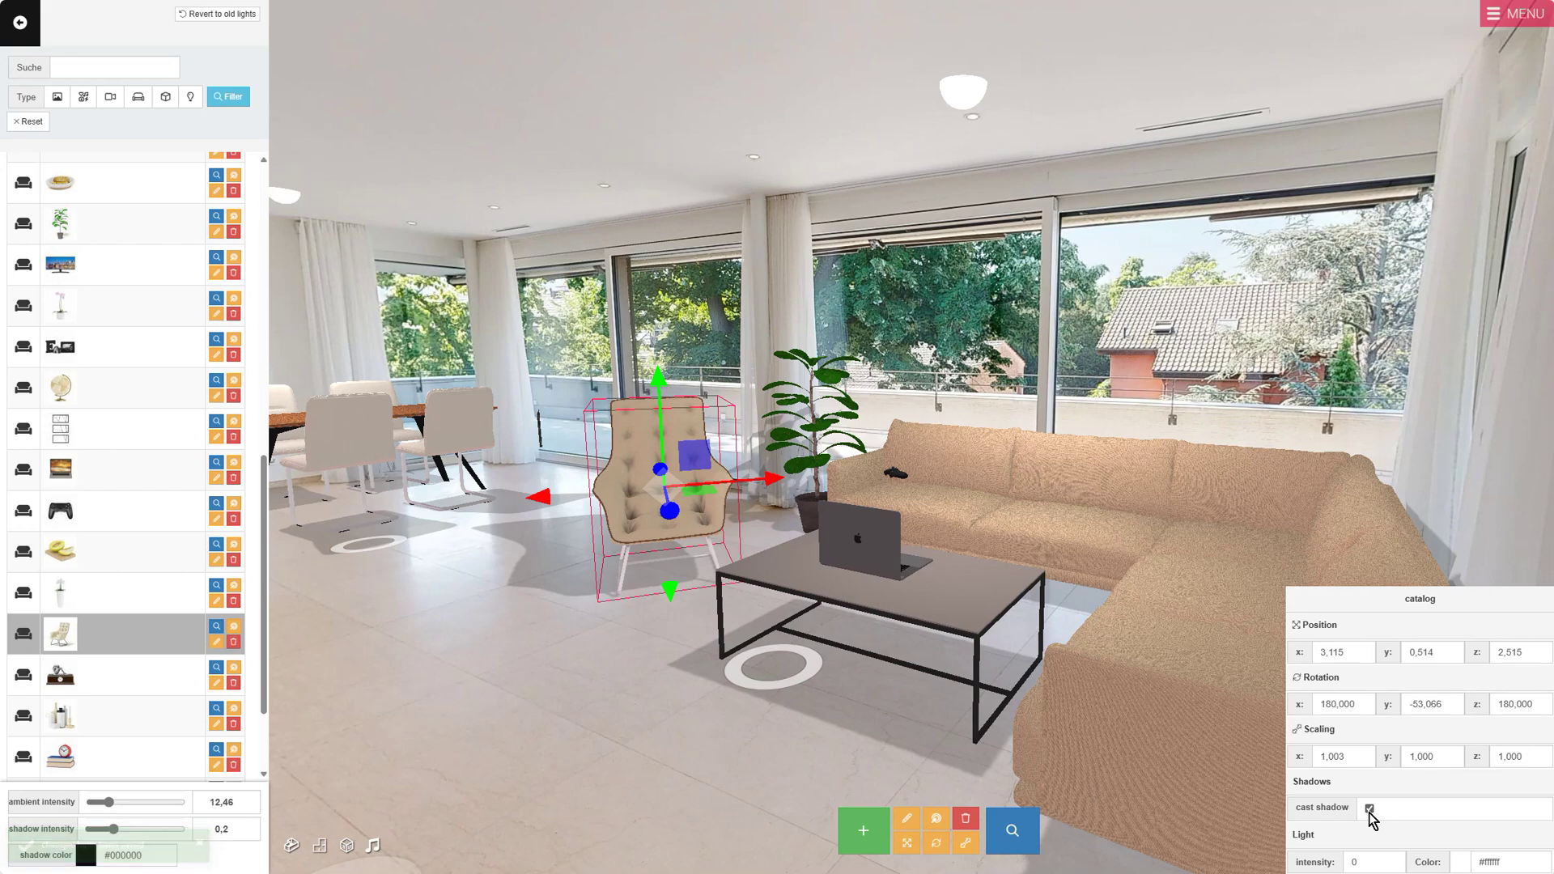
Toggle shadow casting off and on for the ceiling light above the living room, leaving it enabled
click(975, 94)
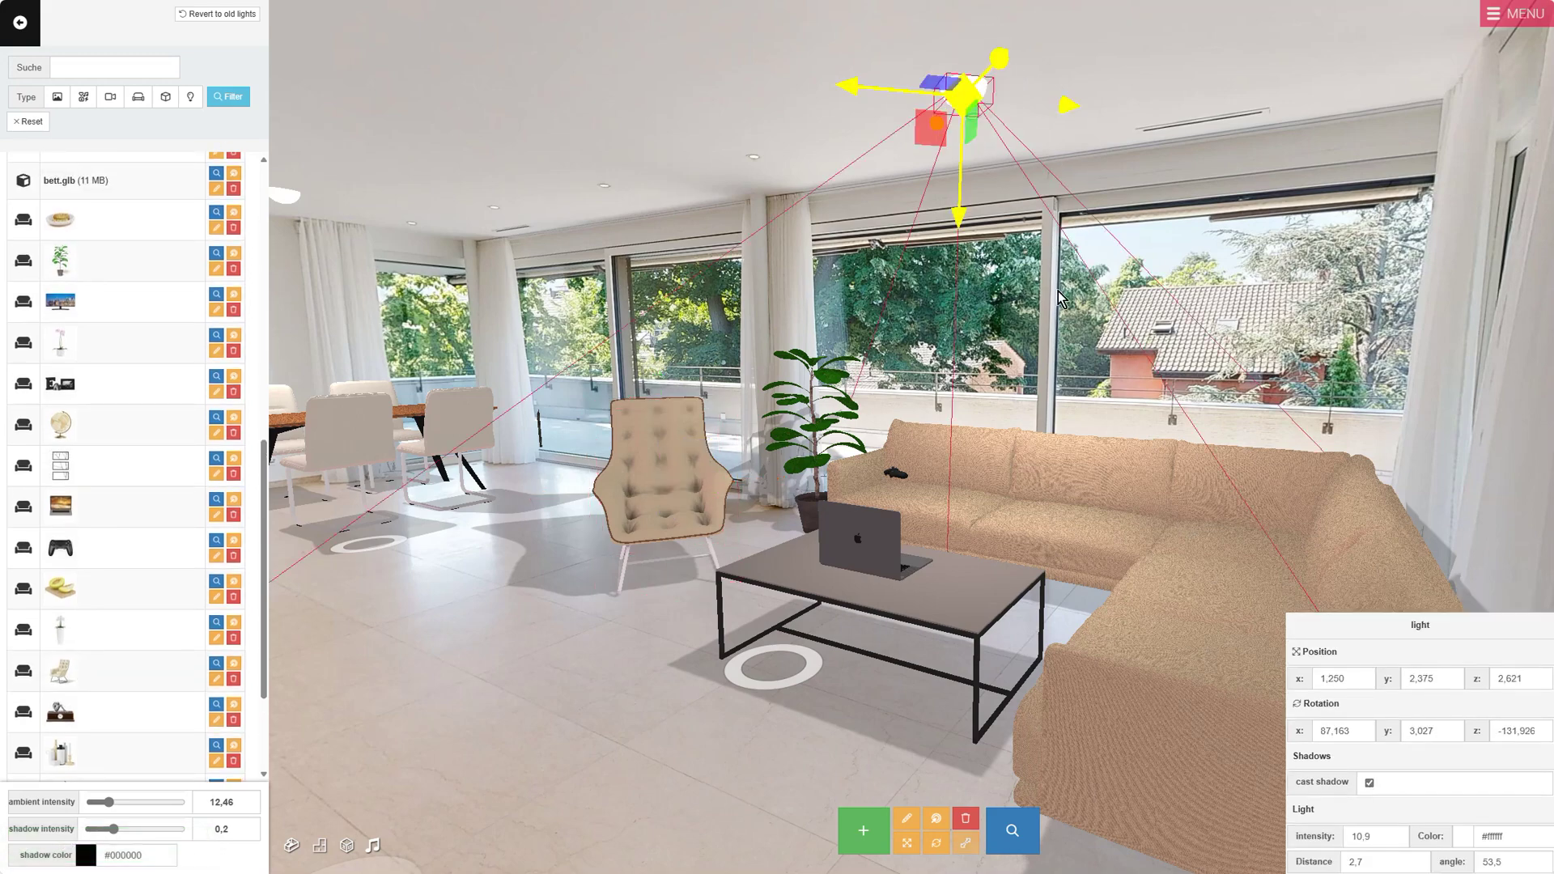
click(1369, 784)
click(1369, 785)
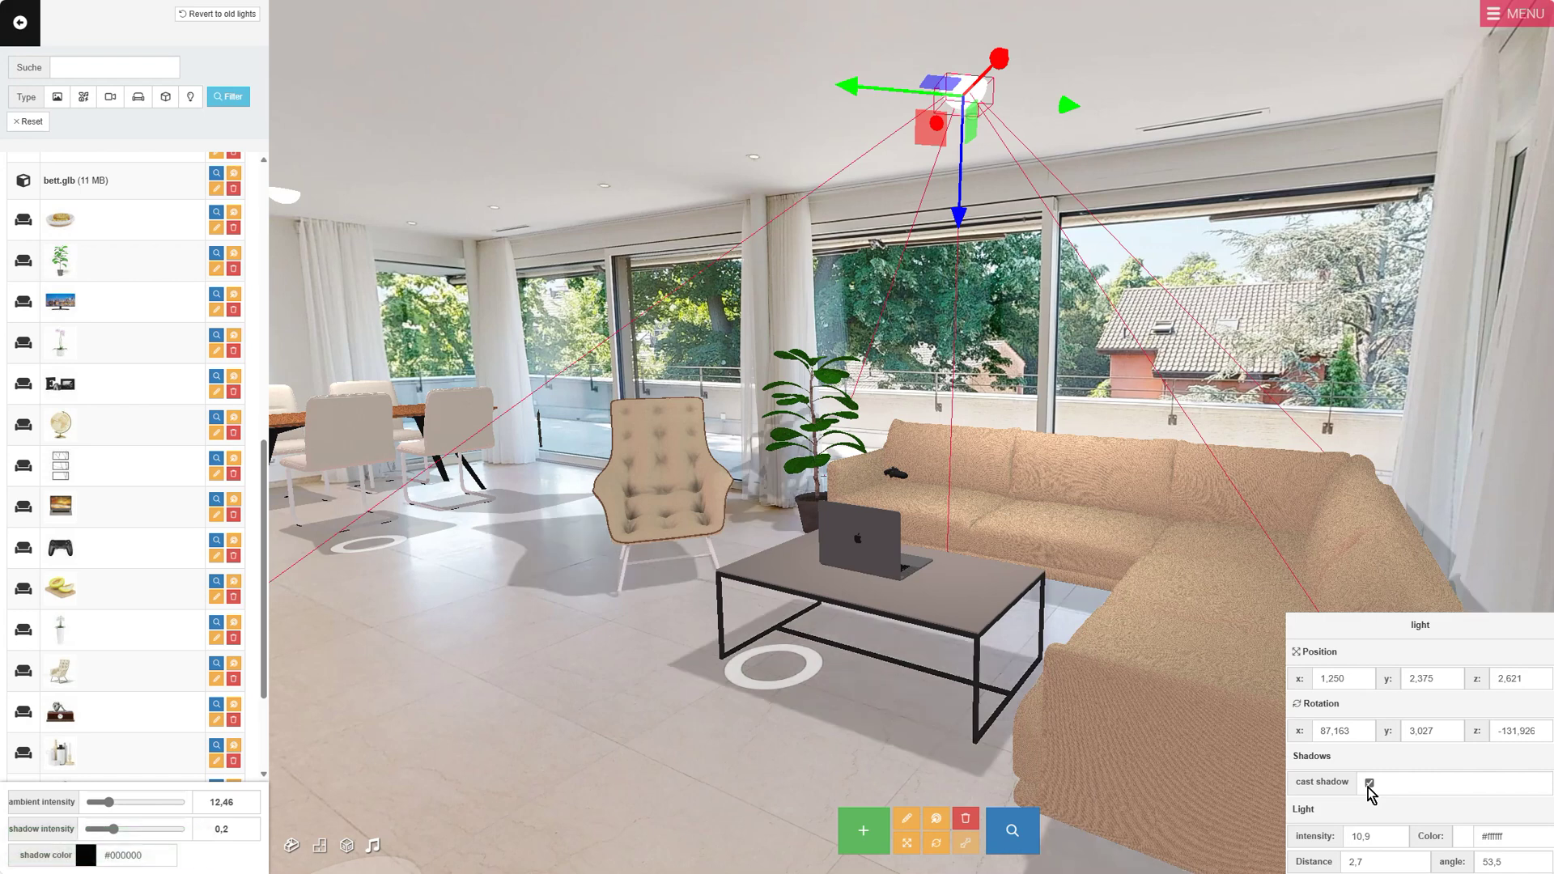
click(1369, 784)
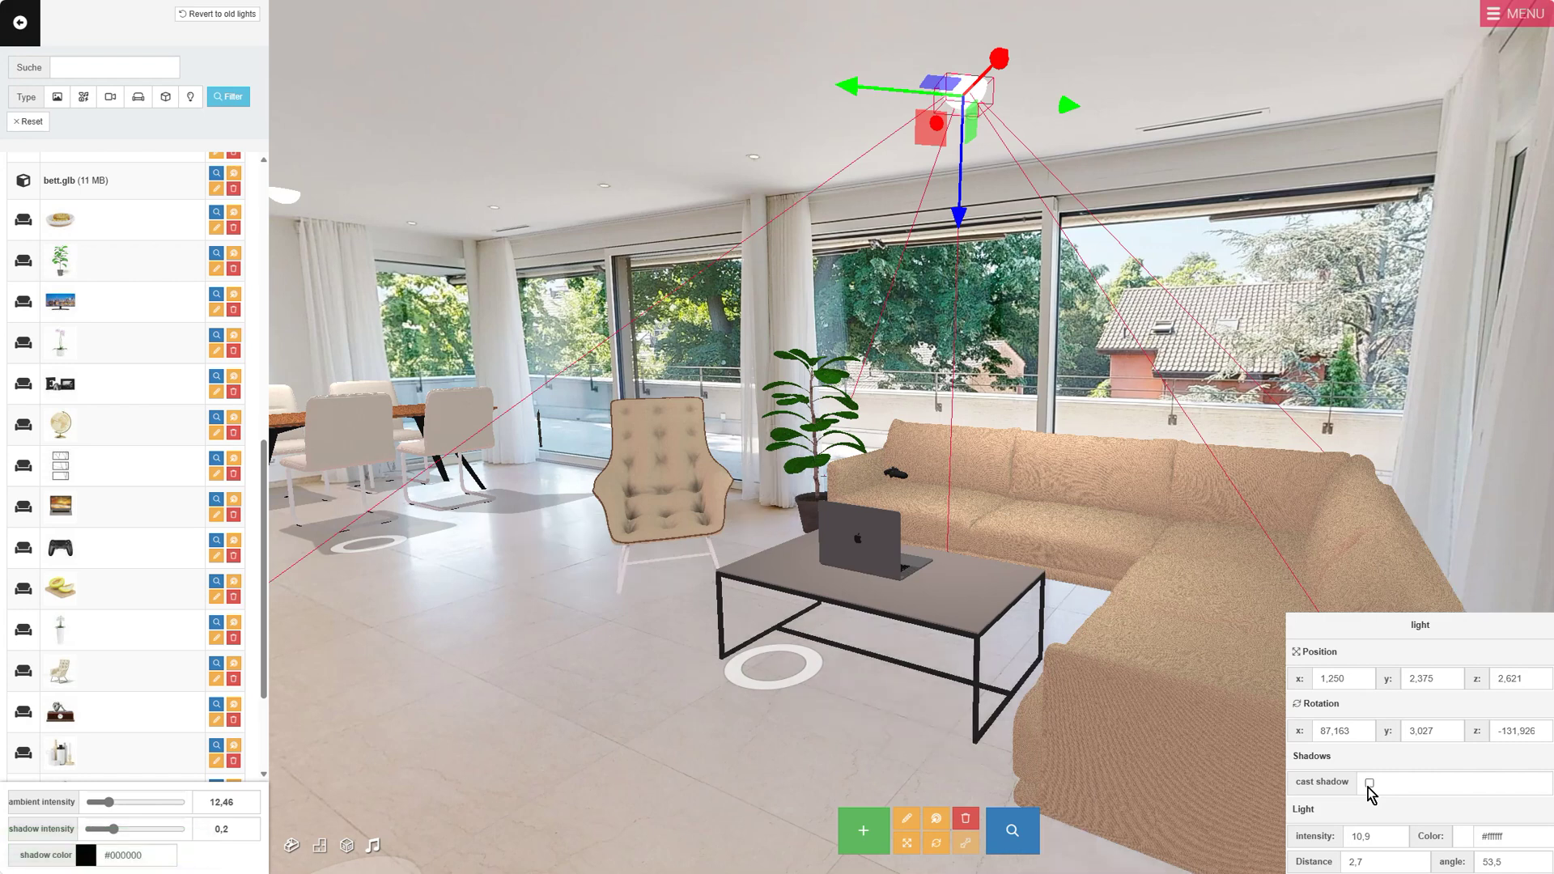
click(1369, 784)
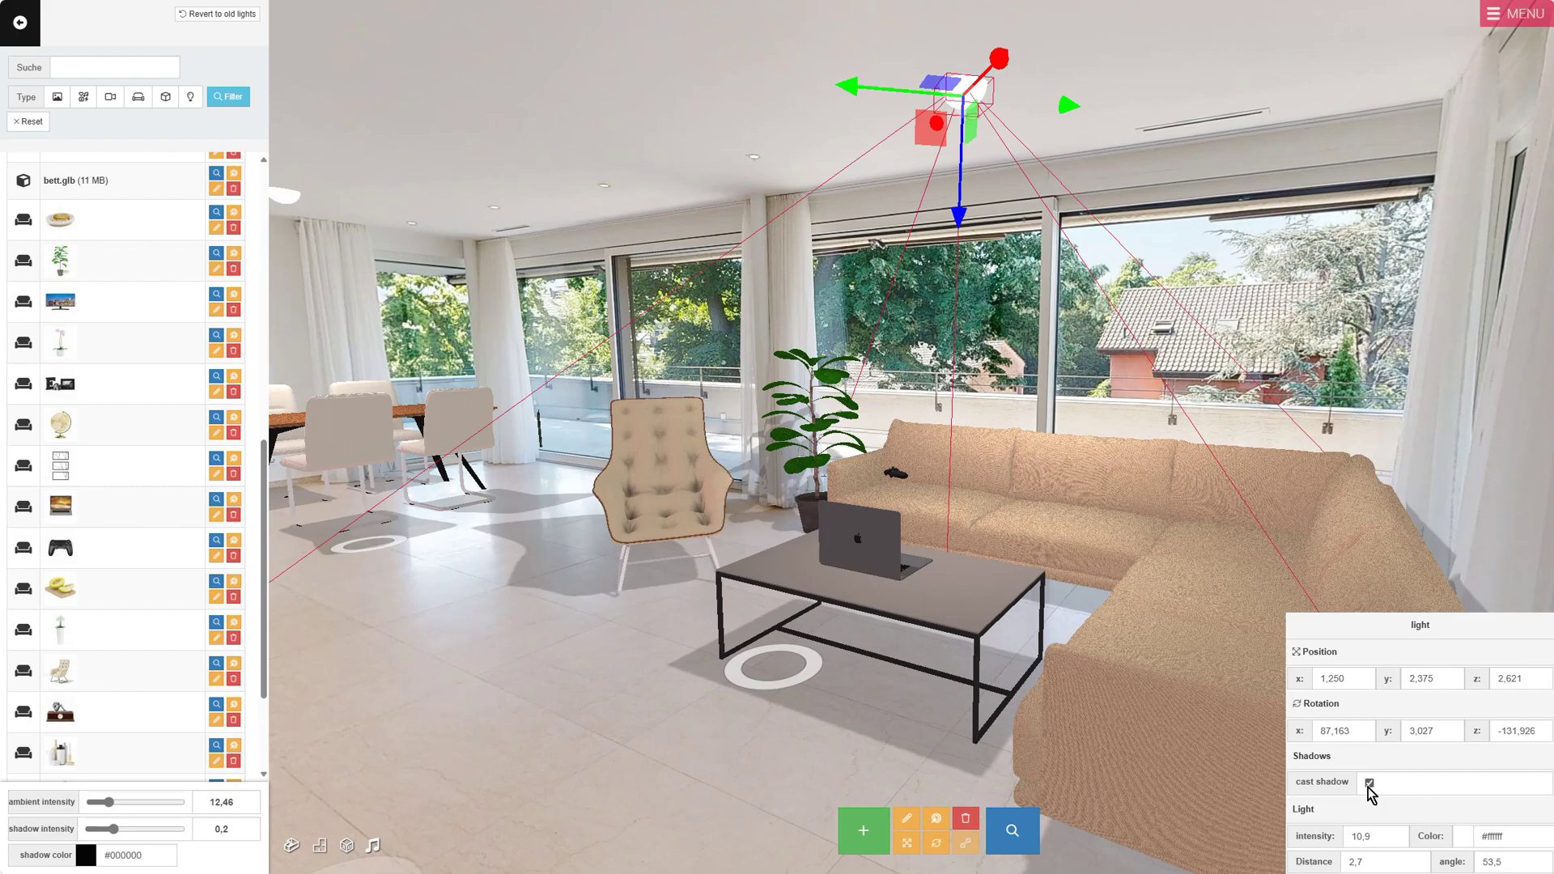
click(1309, 527)
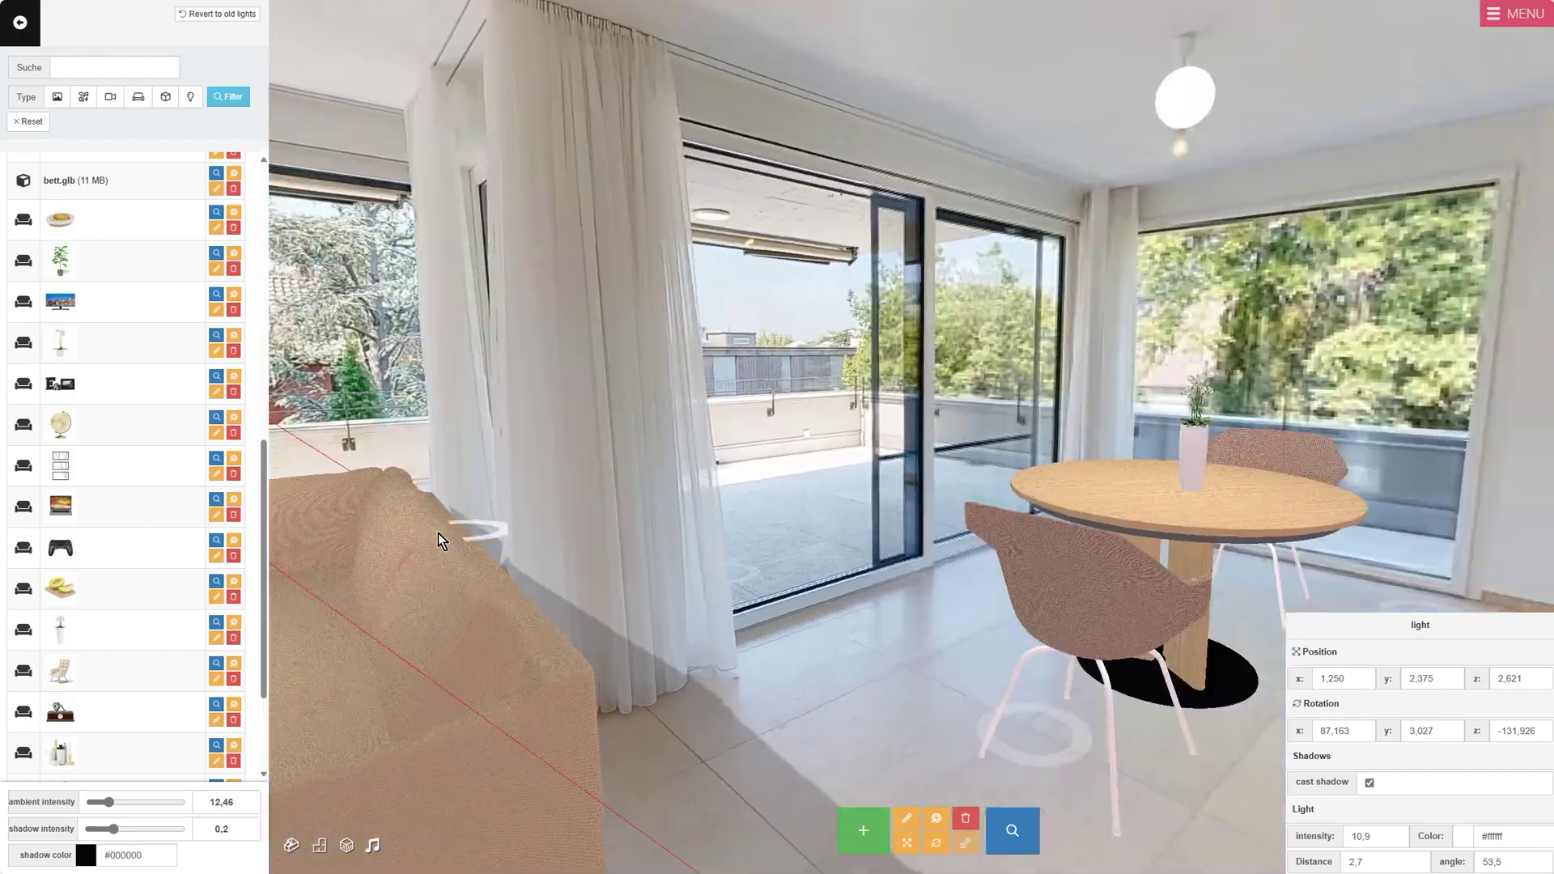
Enable shadow casting for the light above the round table and check the shadows from there to the couch area
click(1172, 112)
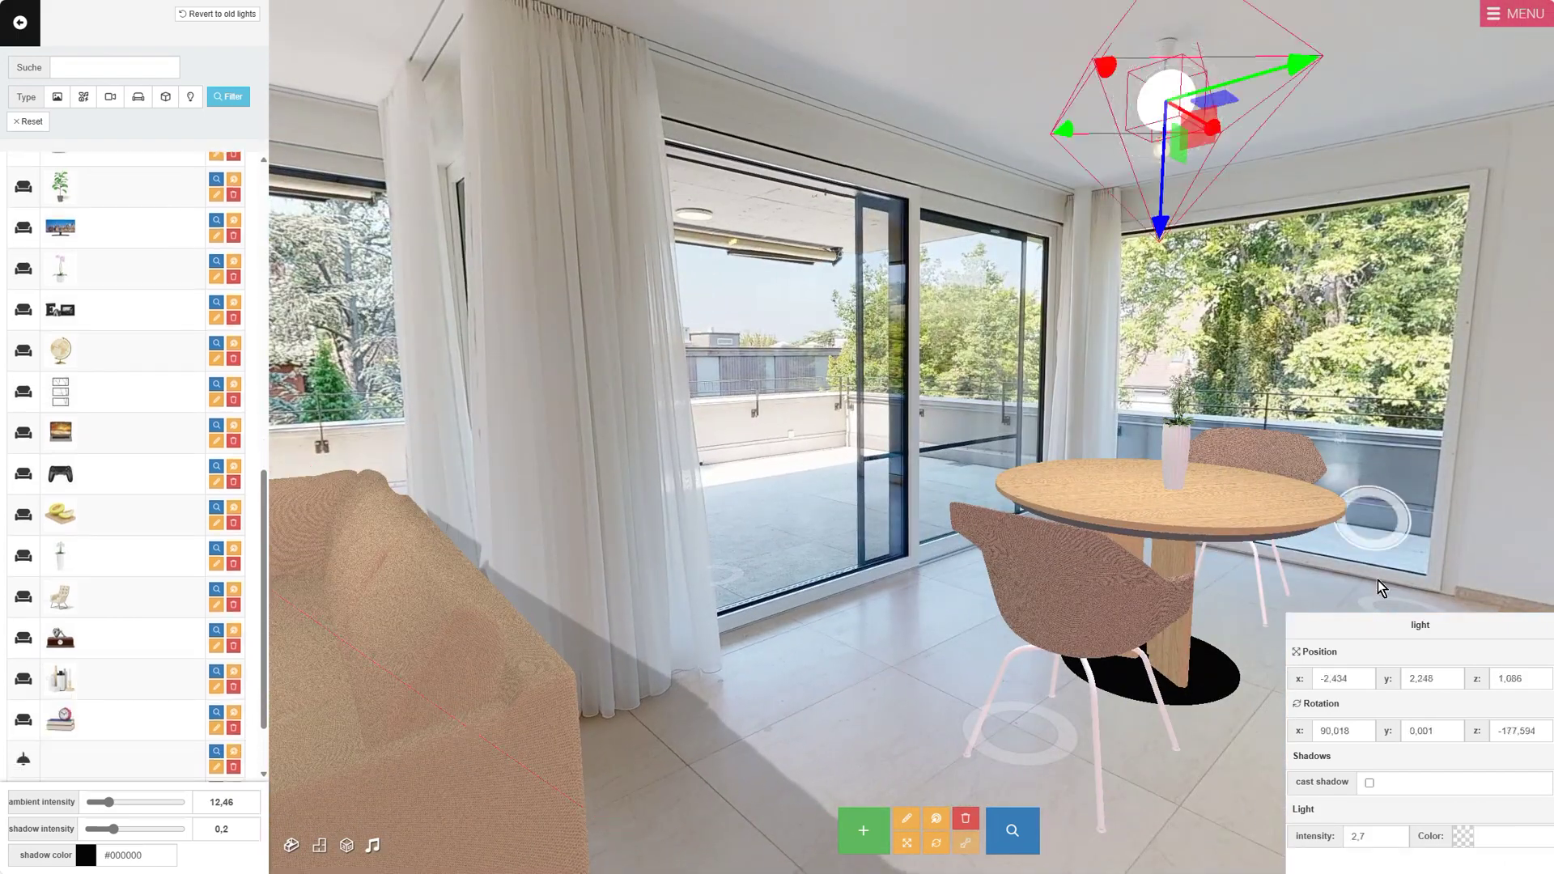
click(1370, 783)
click(1014, 711)
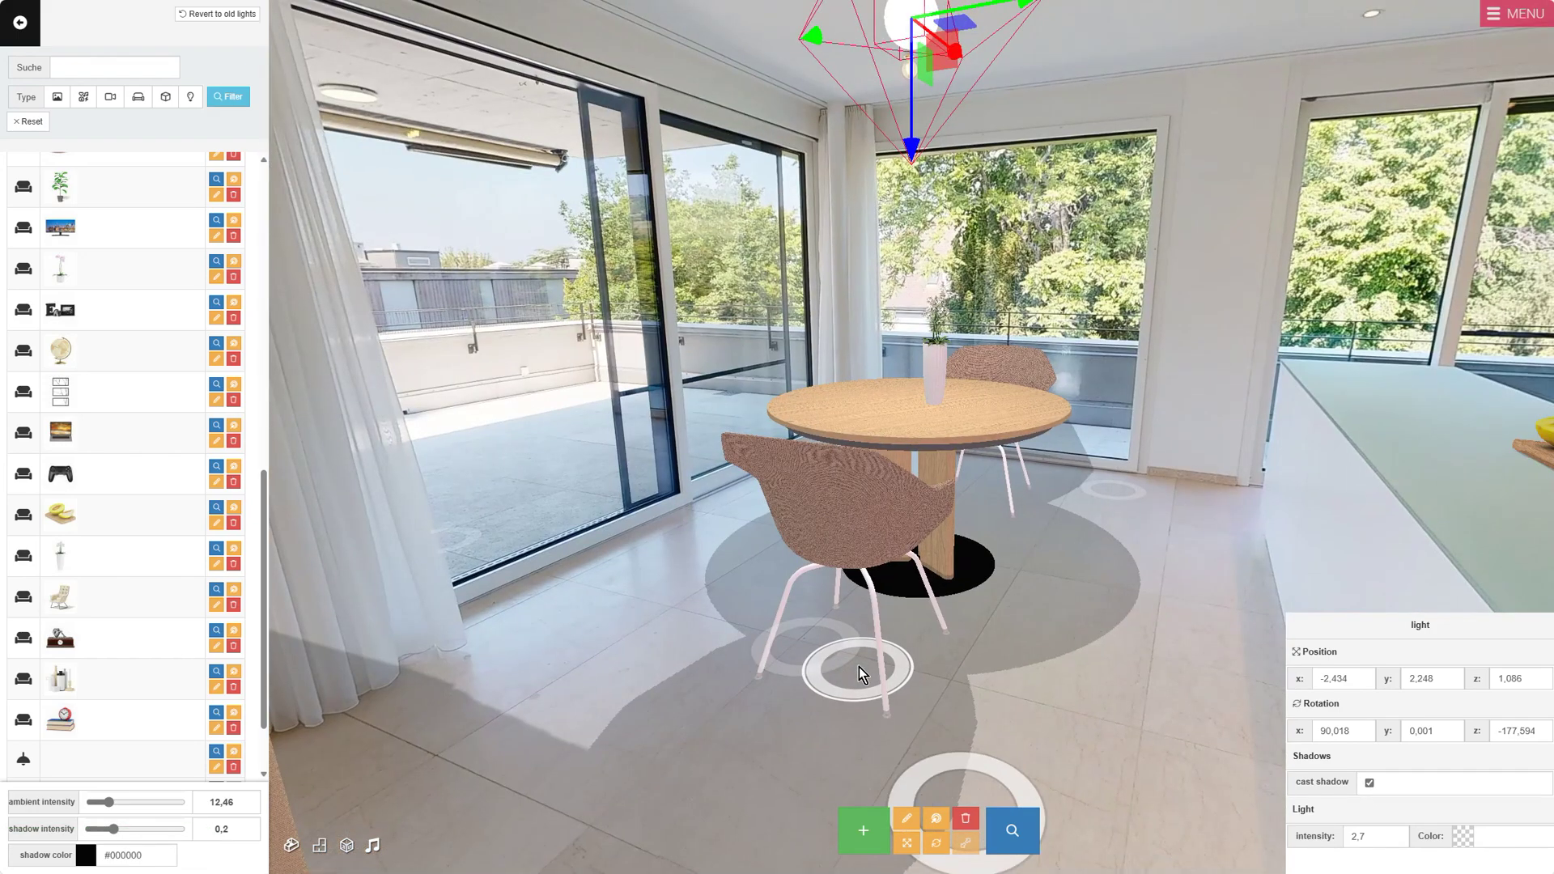
click(859, 667)
click(1022, 672)
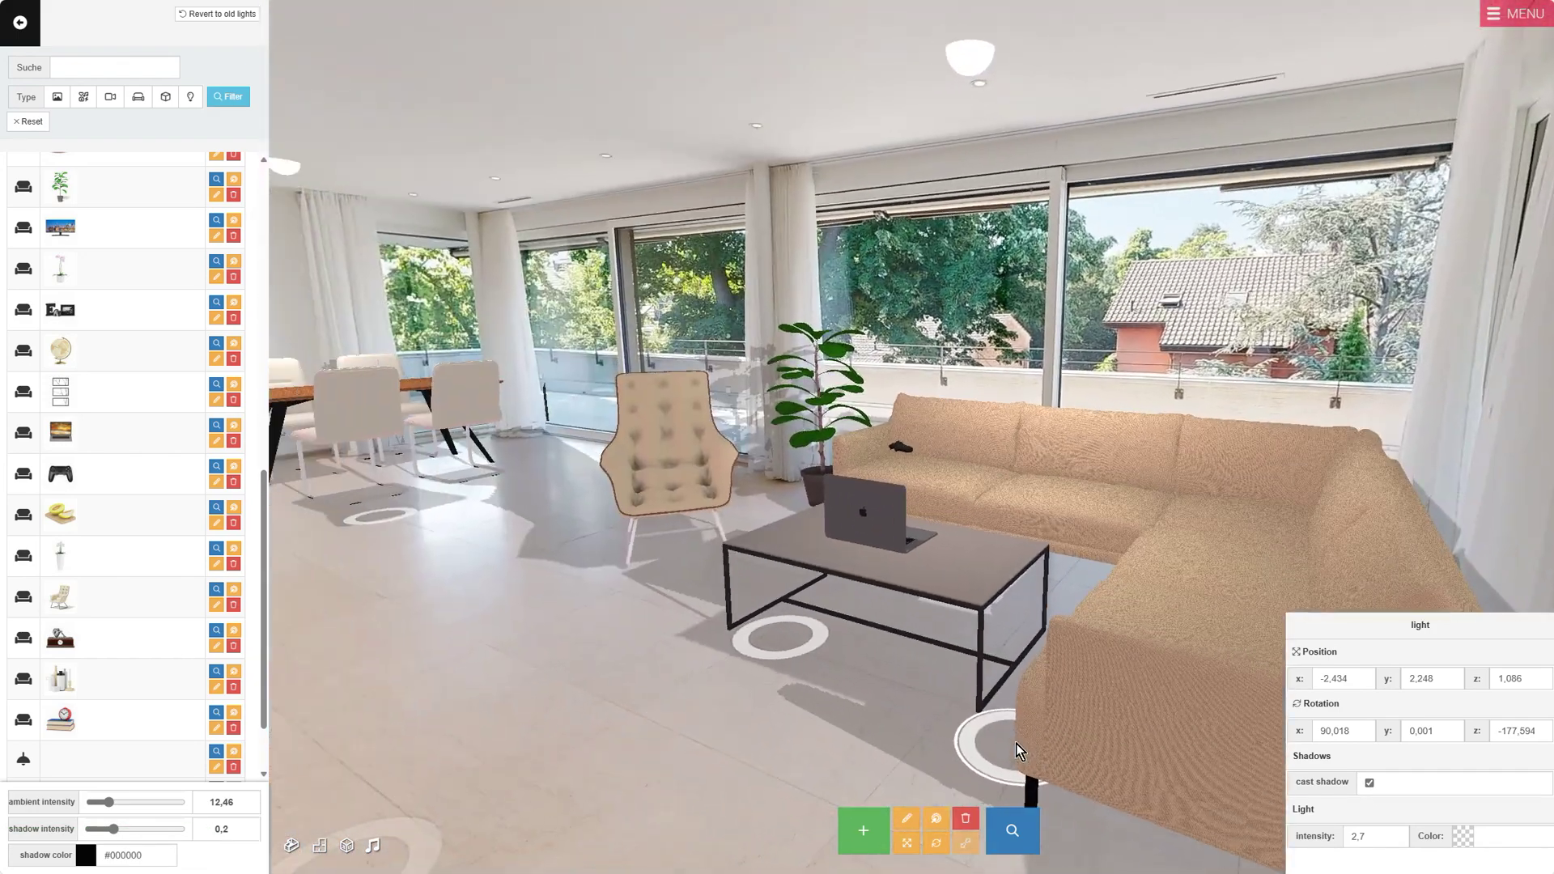
Compare the living room shadows with the round table light's cast shadow on and off, leaving it off
click(1370, 783)
click(1370, 784)
click(1369, 784)
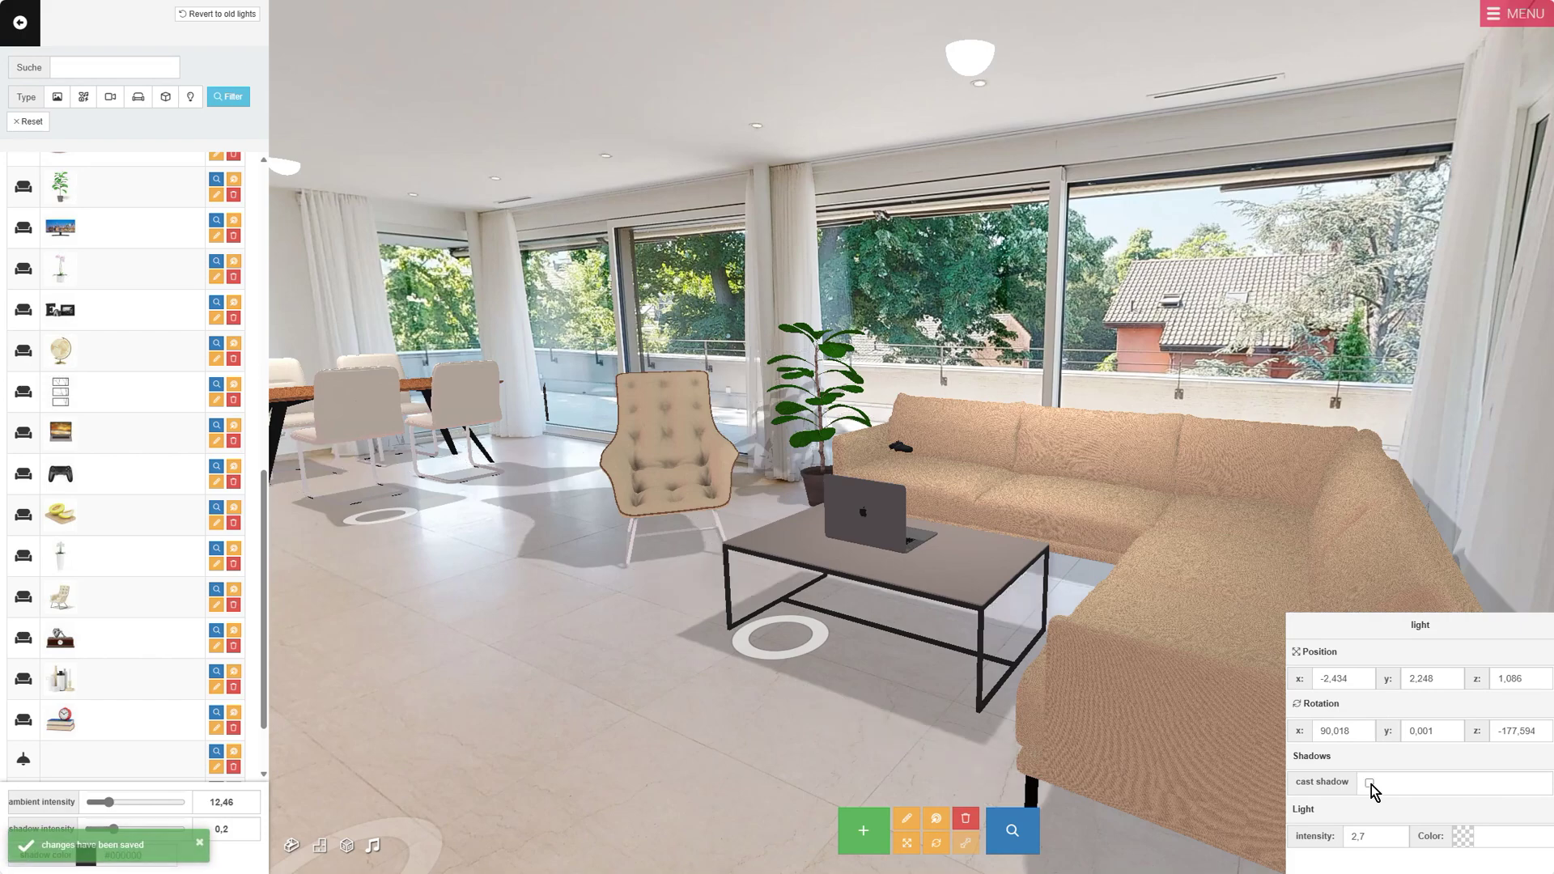
click(1370, 784)
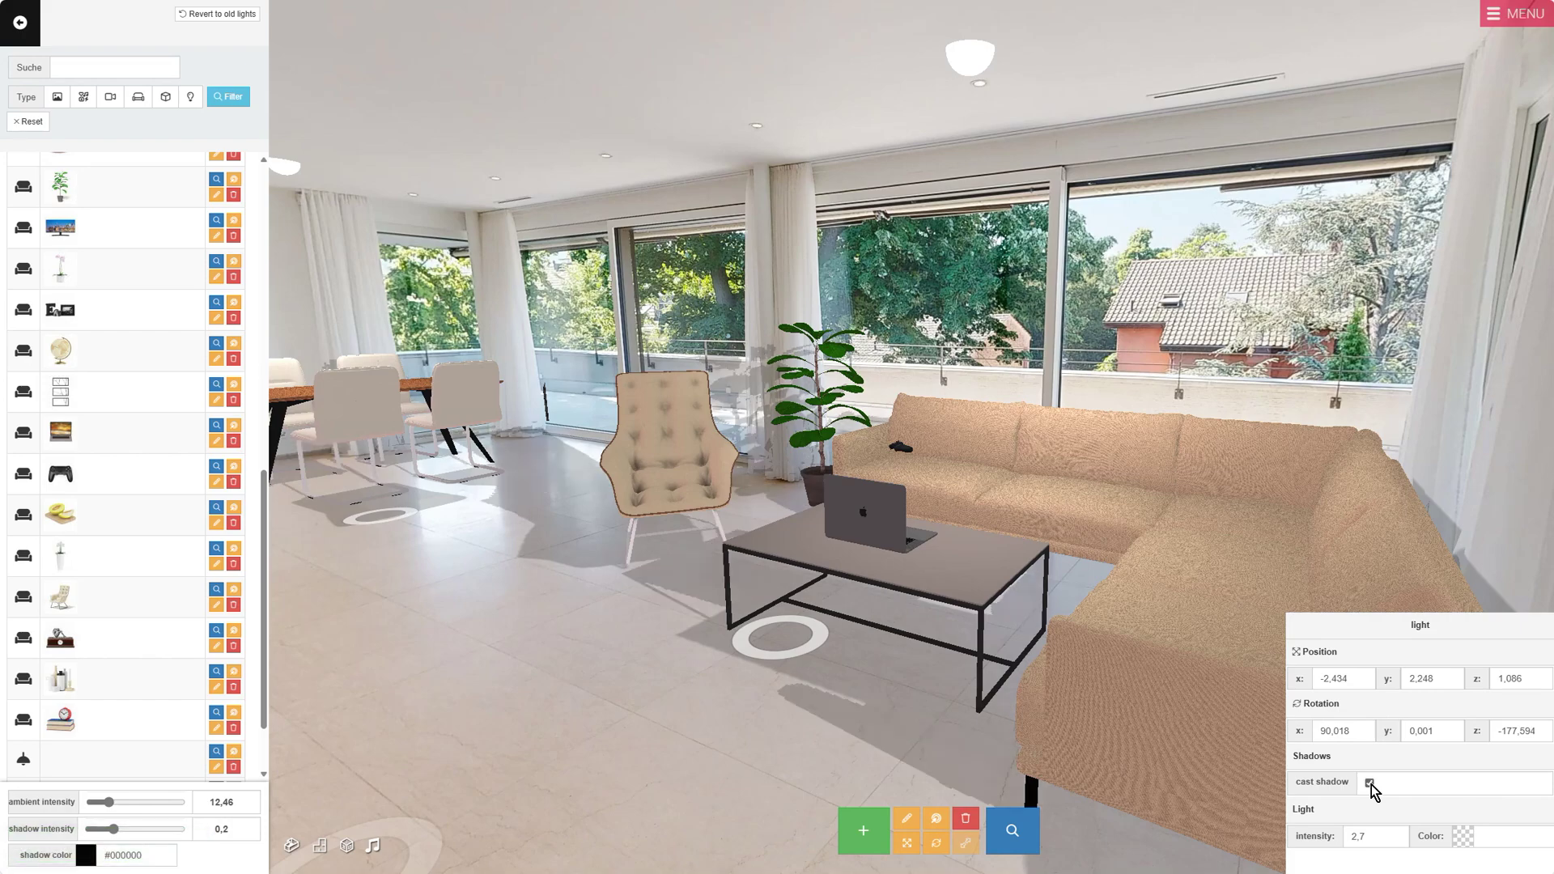
click(1370, 784)
drag(1386, 678, 353, 591)
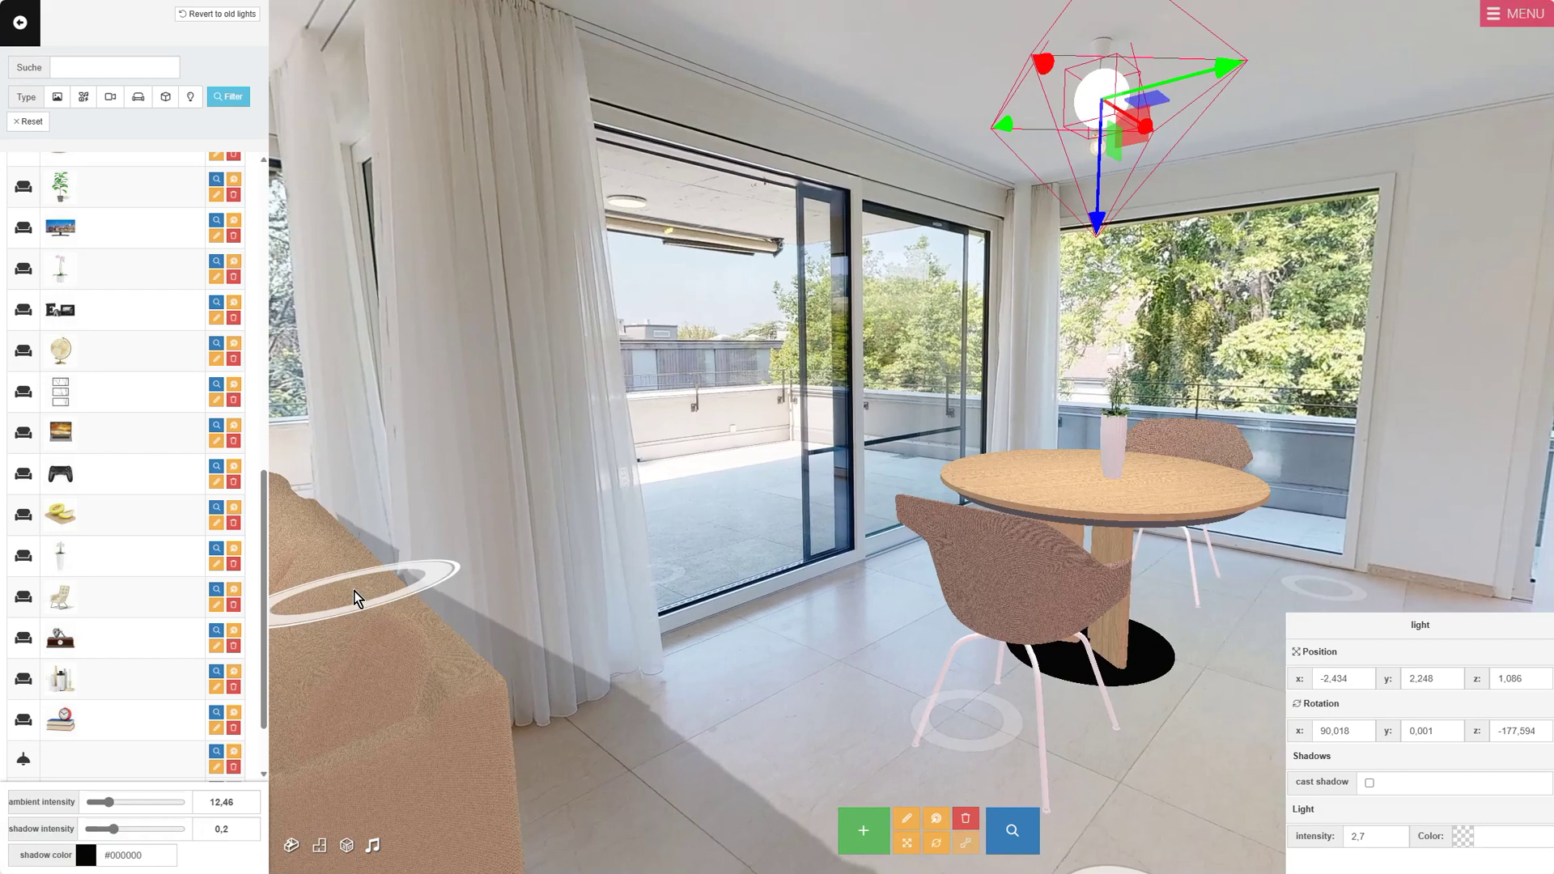
click(701, 826)
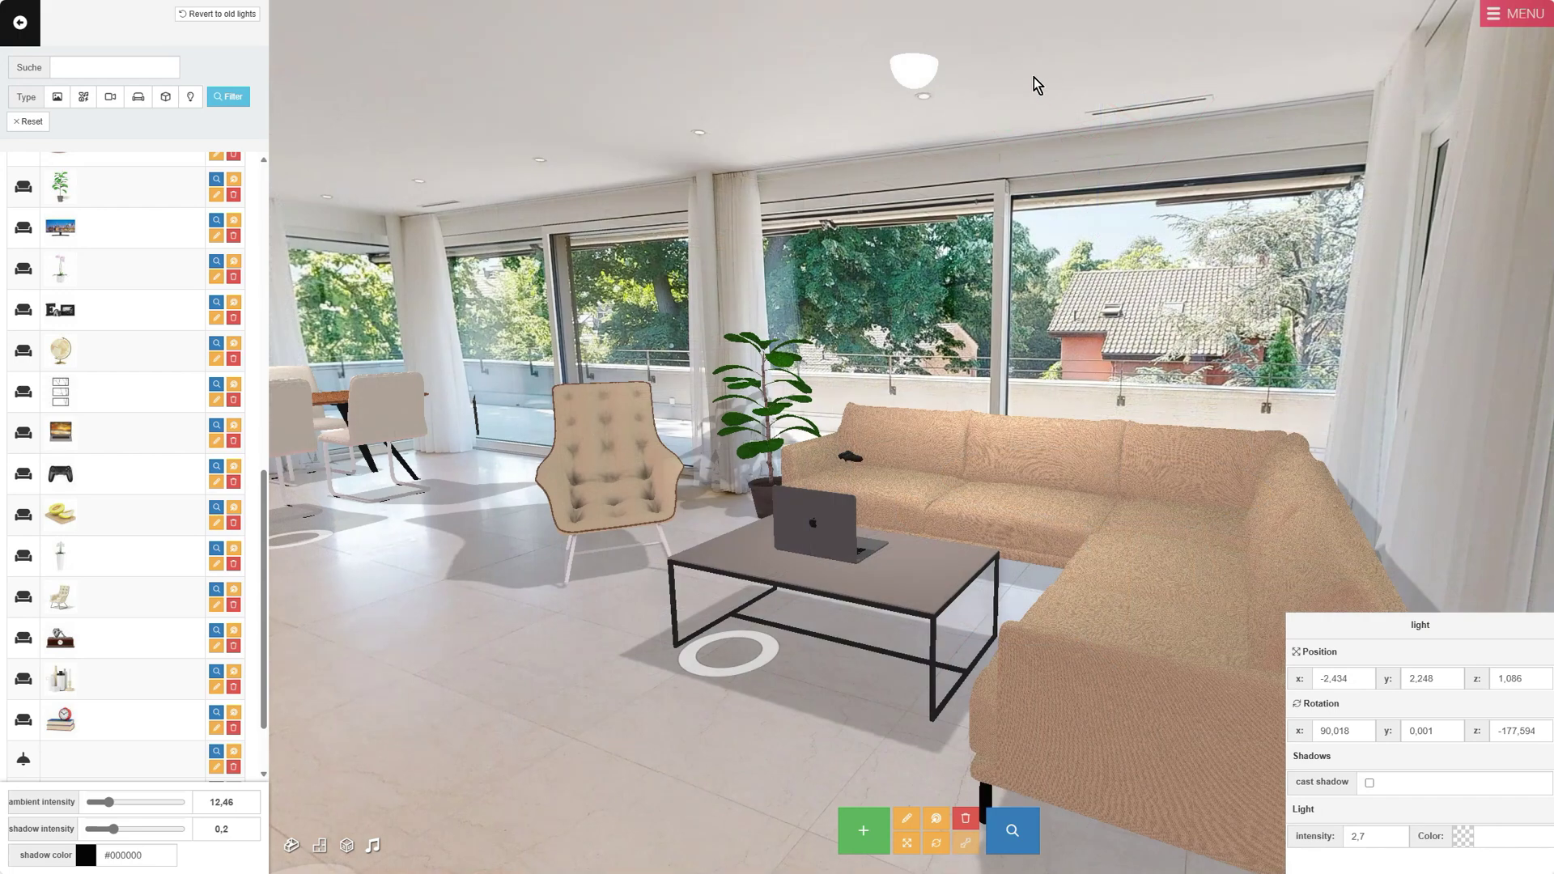
Narrow the beam angle of the ceiling light above the living room to about 40
click(923, 70)
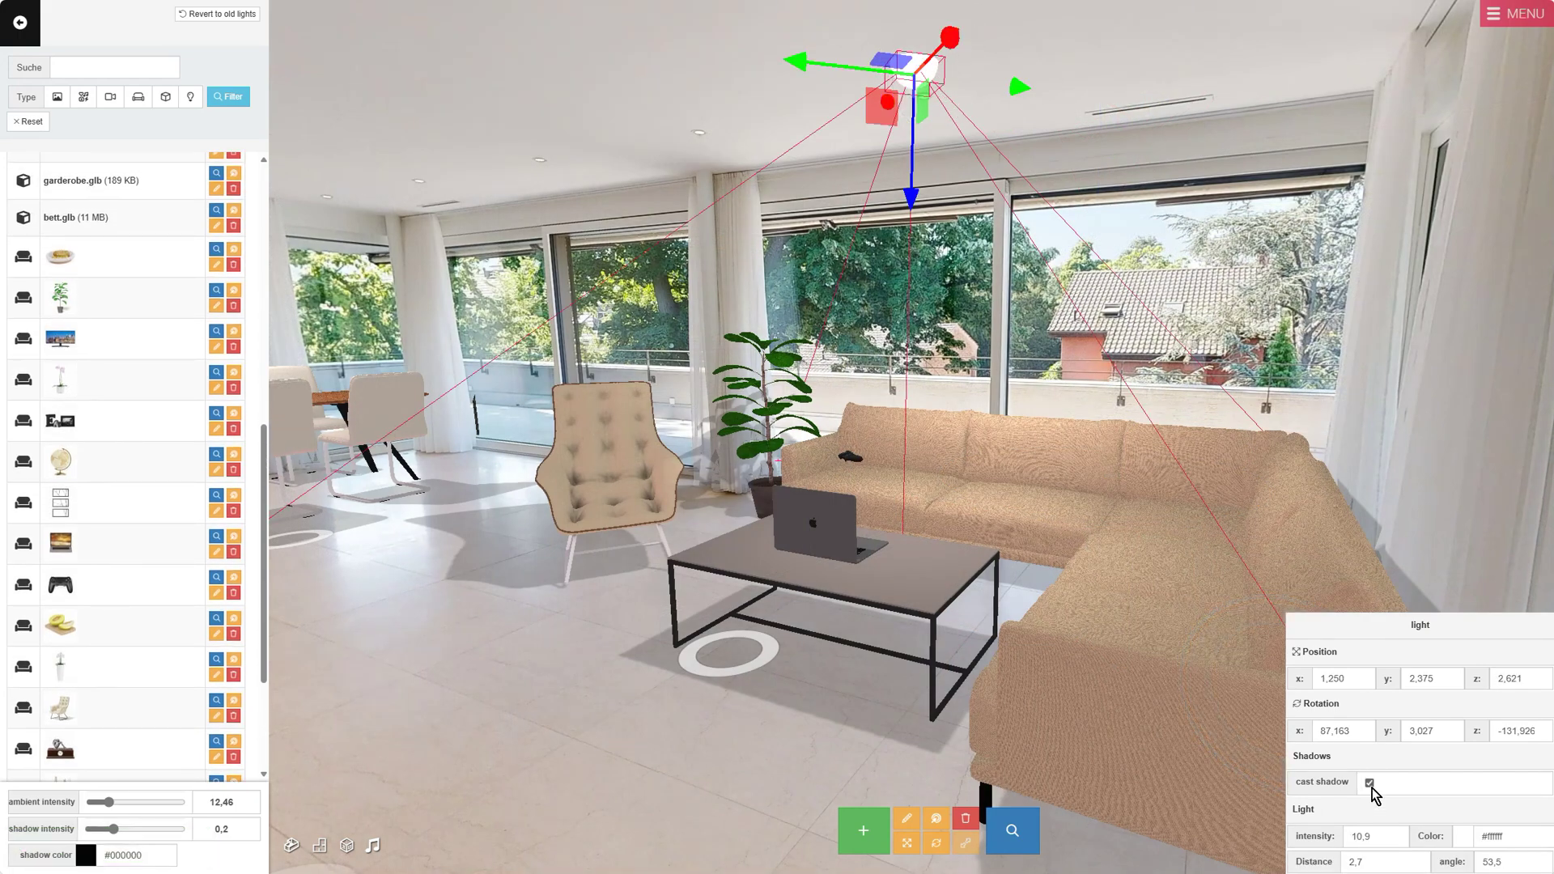
click(1540, 868)
click(1541, 868)
click(1541, 868)
click(1541, 868)
click(1540, 868)
click(1541, 868)
click(1541, 867)
click(1540, 868)
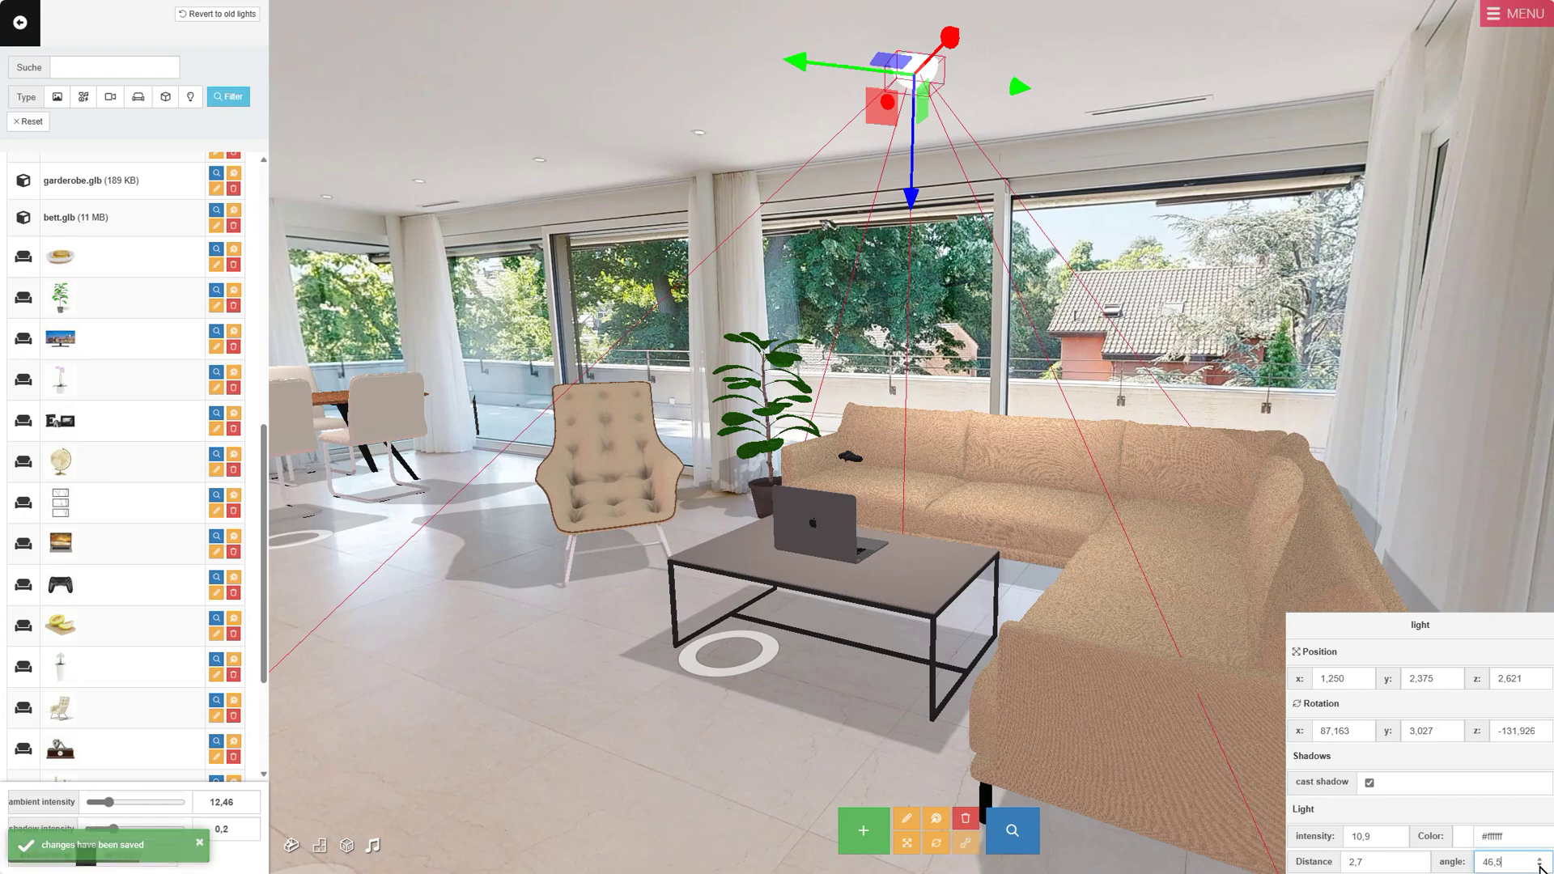
click(1541, 868)
click(1541, 868)
click(1541, 867)
click(1541, 868)
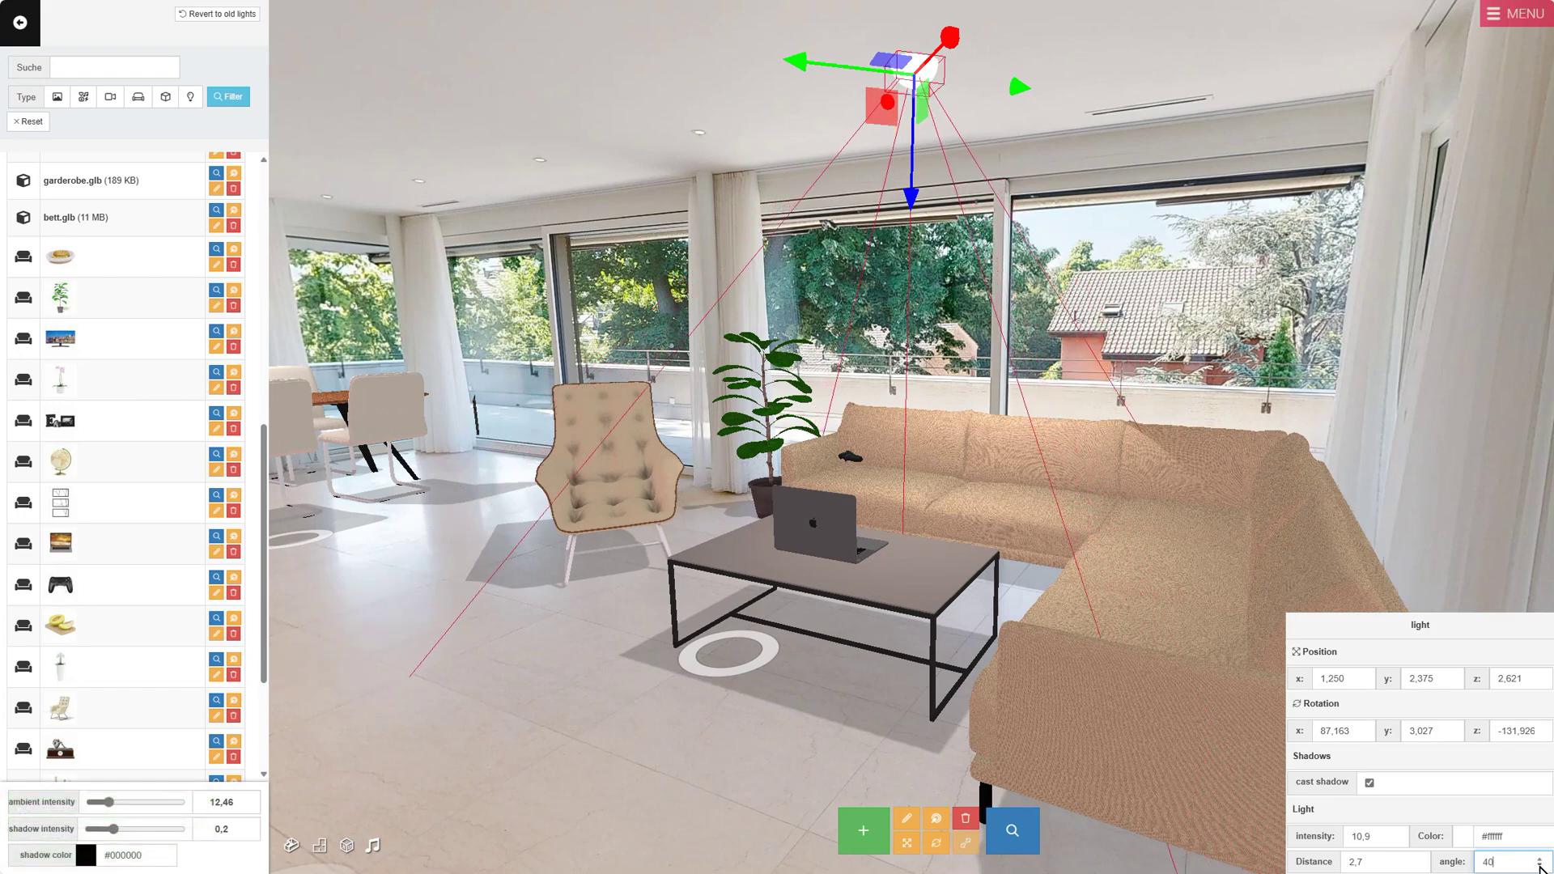
click(1541, 868)
click(1540, 867)
click(1541, 868)
click(1541, 868)
Widen the living room ceiling light's beam angle to 51,5
click(1541, 860)
click(1541, 861)
click(1540, 861)
click(1540, 860)
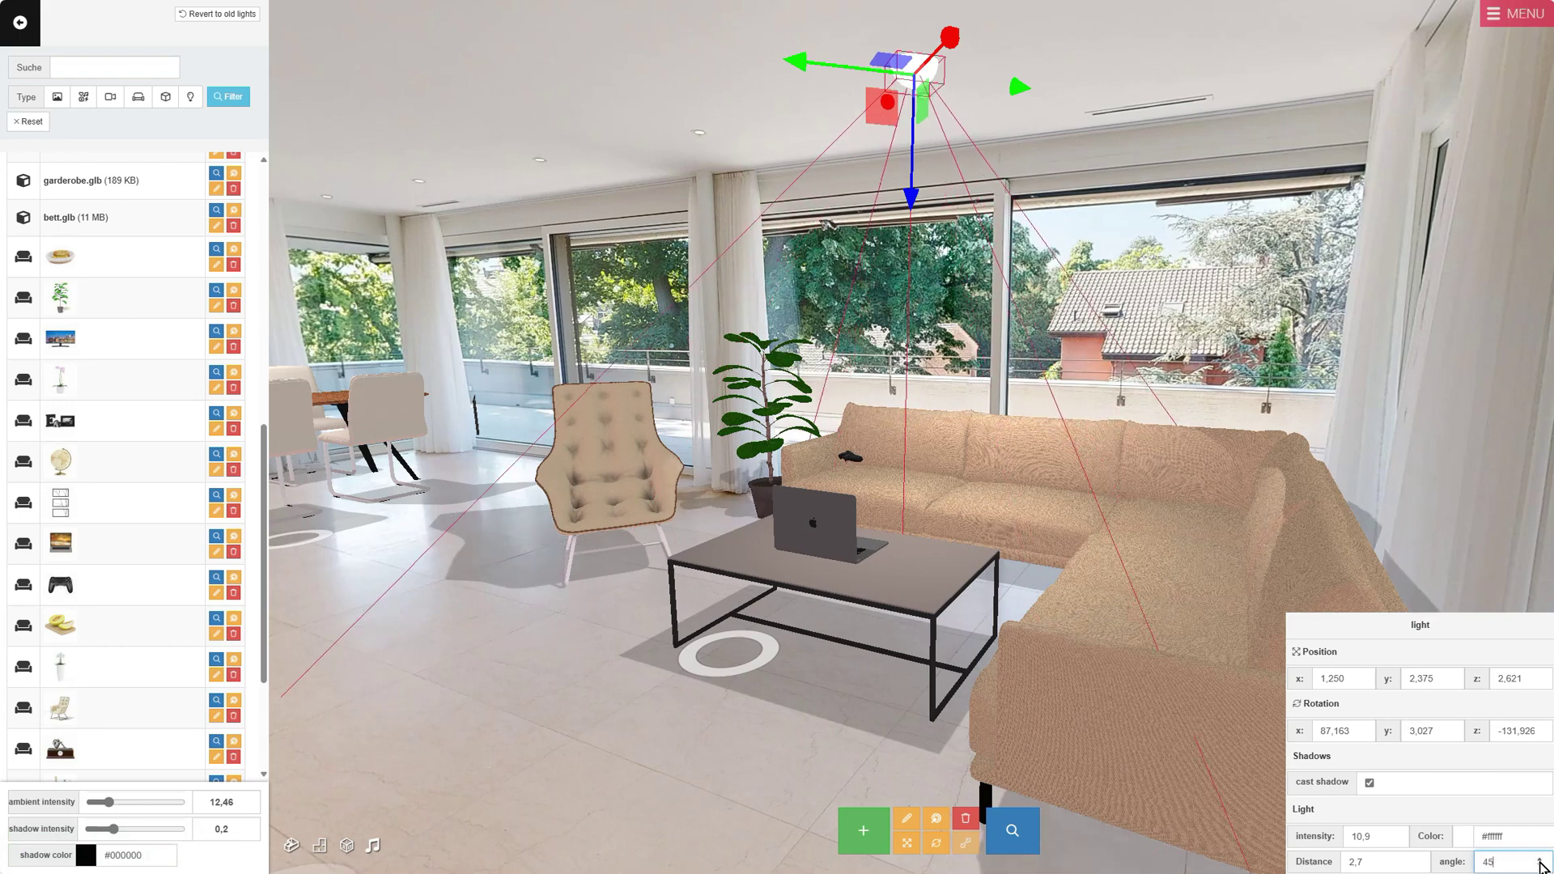
click(1541, 861)
click(1540, 861)
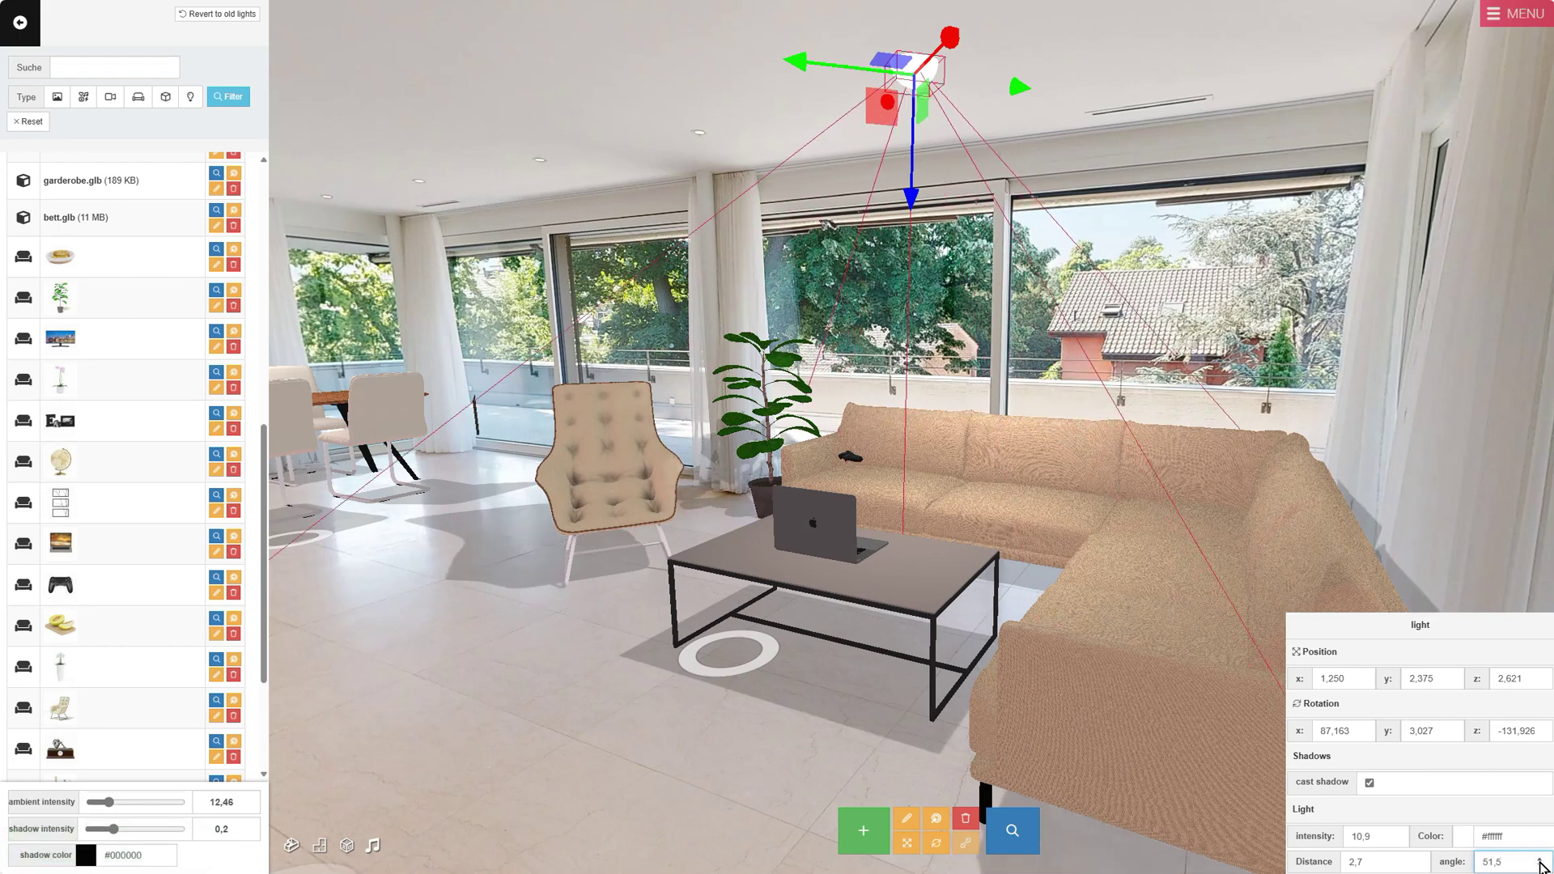
Try a shorter distance of 2,6 on the living room ceiling light and restore it to 2,7
click(1418, 866)
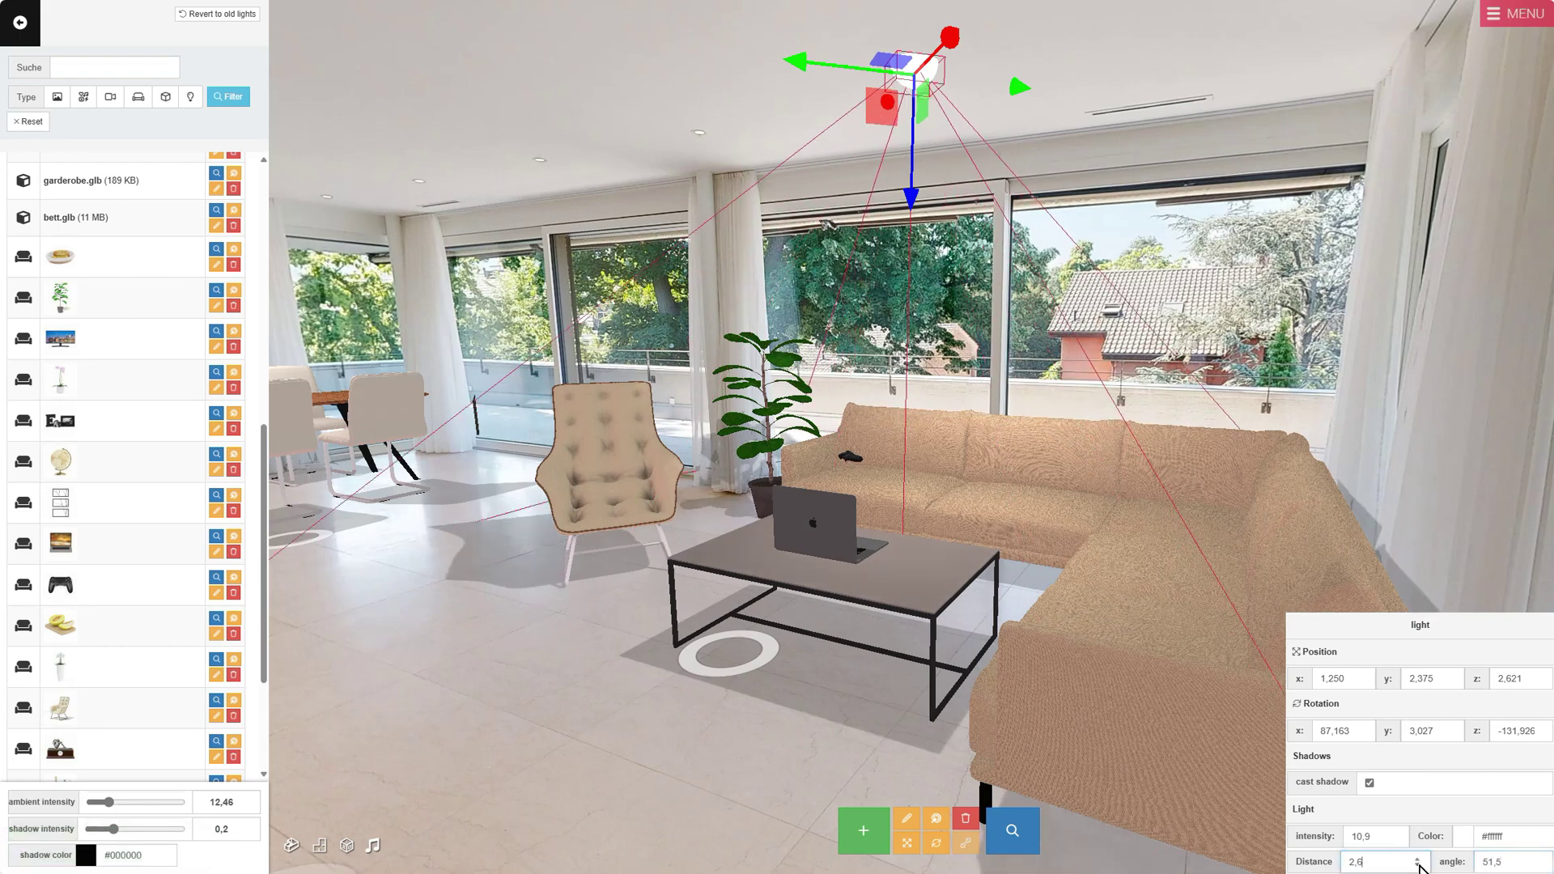
click(1418, 866)
click(1418, 861)
click(1417, 861)
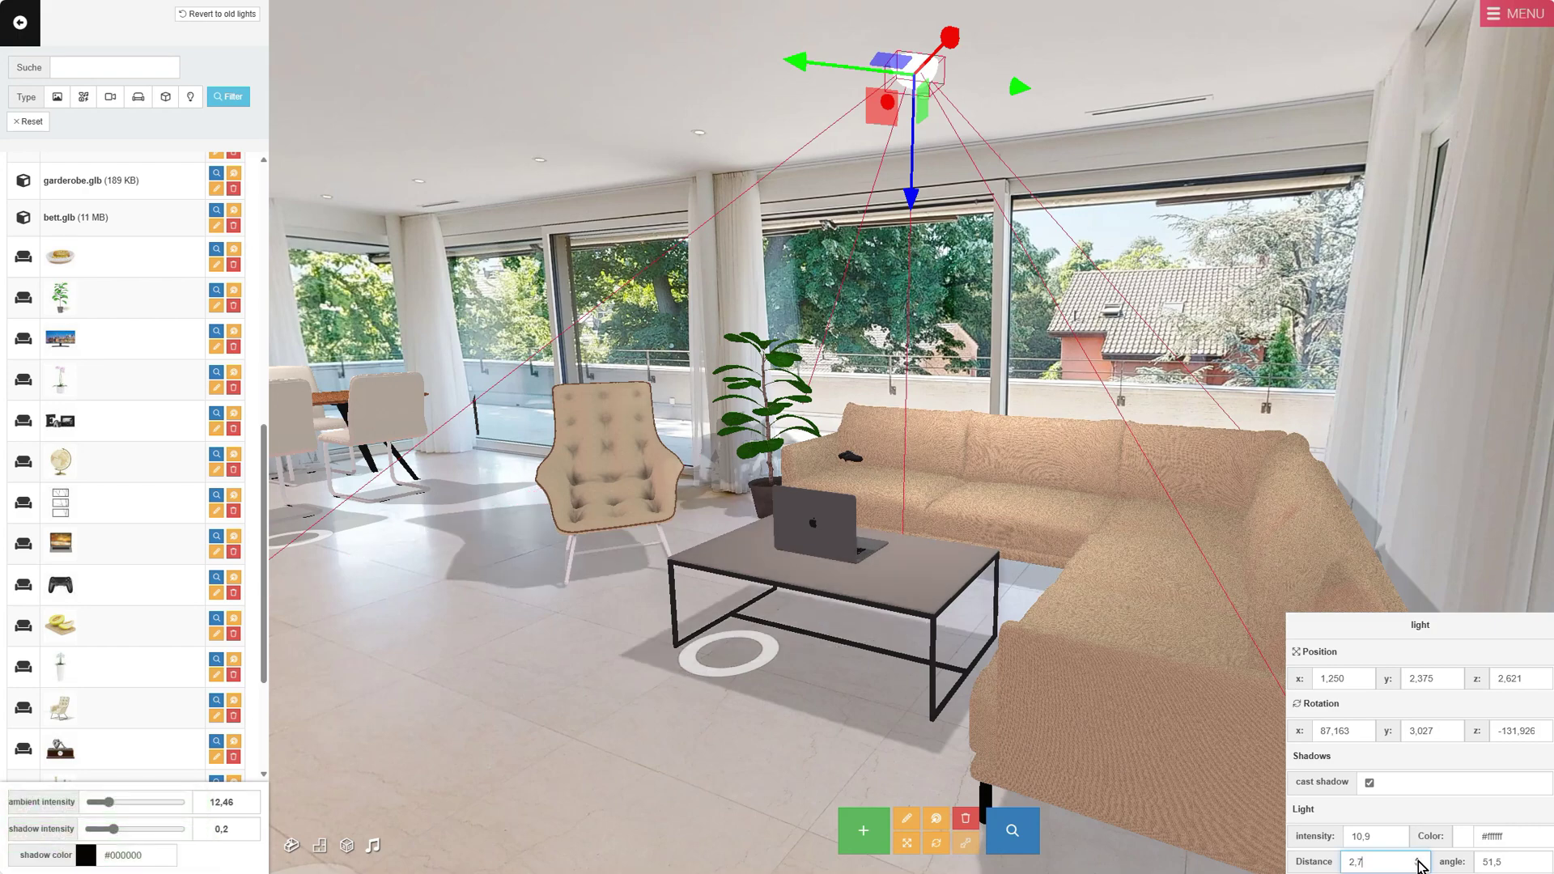